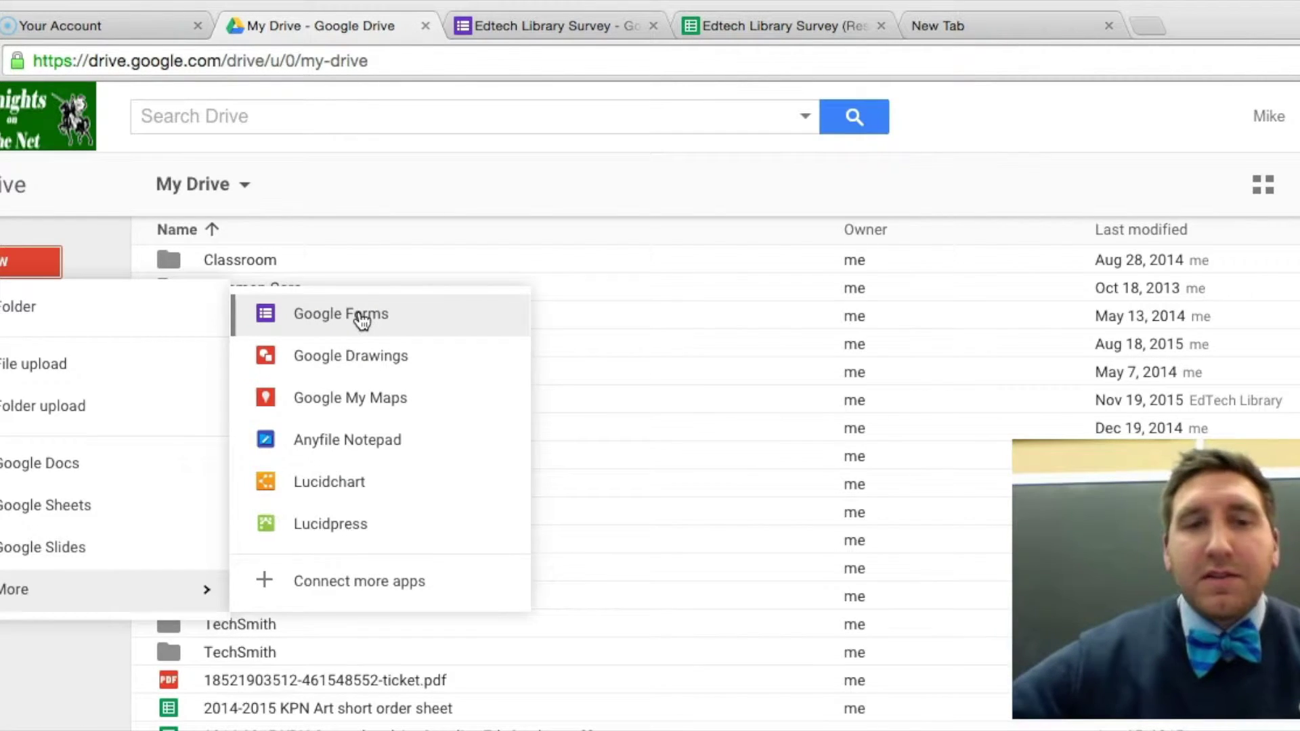
# Create a new blank Google form from Drive and look over its editor.
pyautogui.click(362, 322)
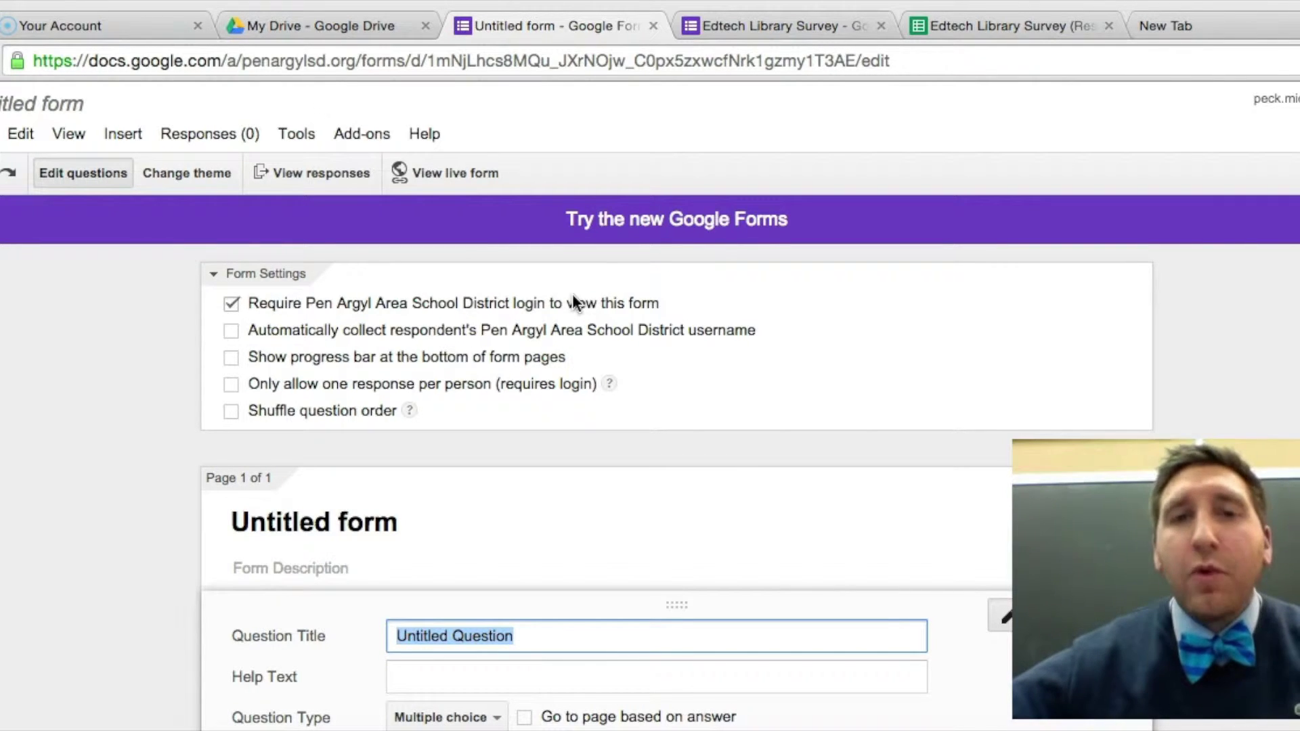
pyautogui.scroll(-5, 574, 302)
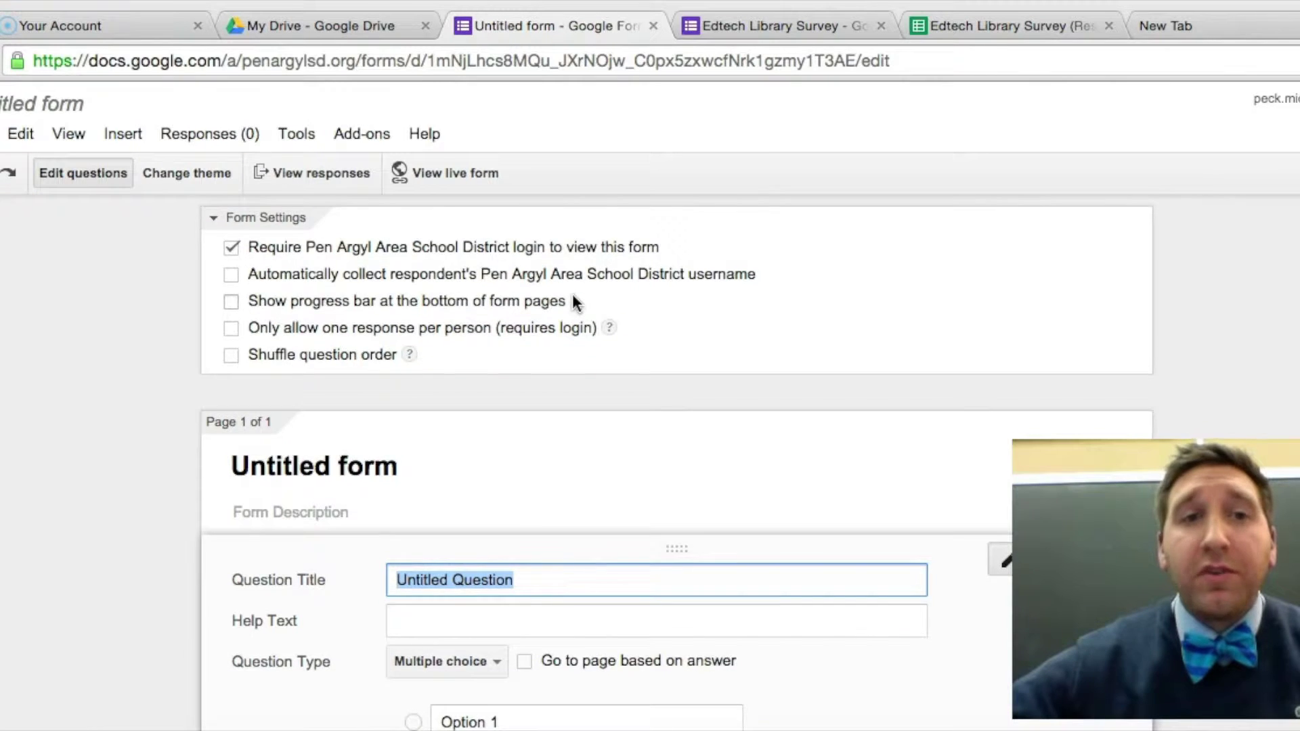
pyautogui.scroll(5, 574, 303)
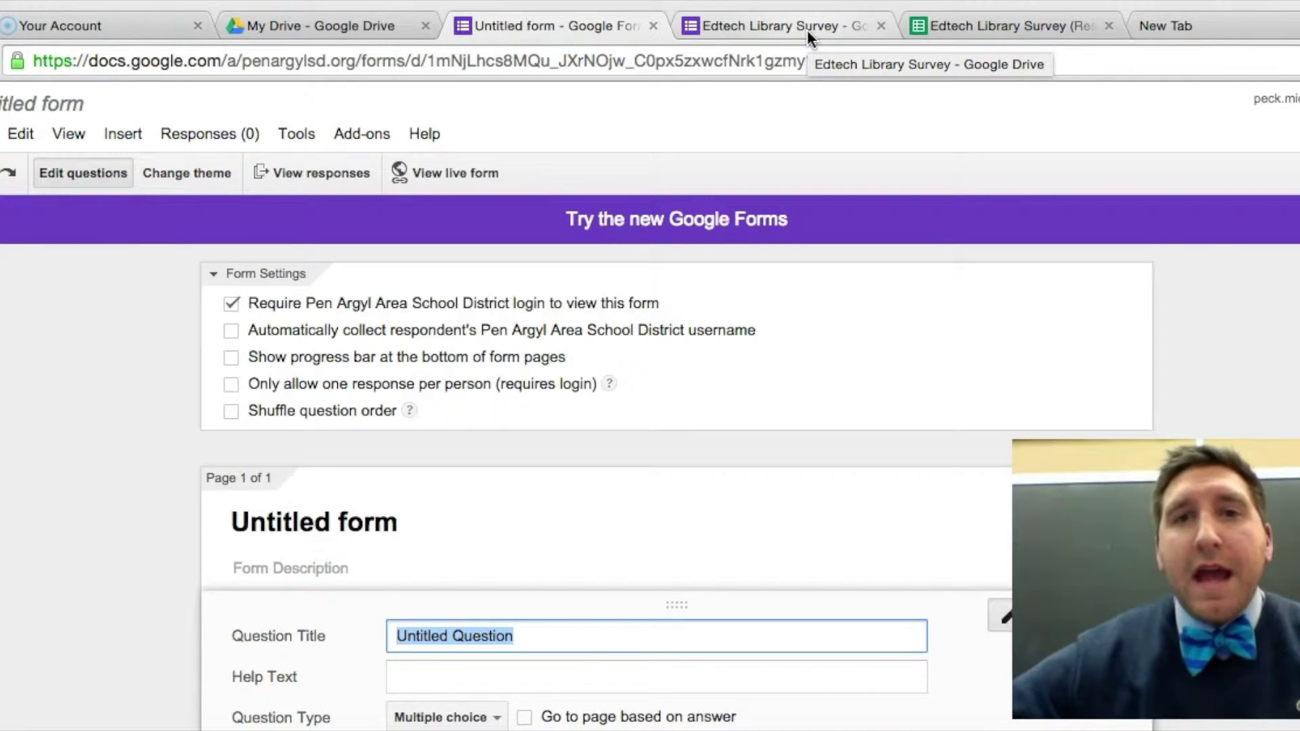
# Switch to the Edtech Library Survey form and bring up its questions for editing.
pyautogui.click(807, 30)
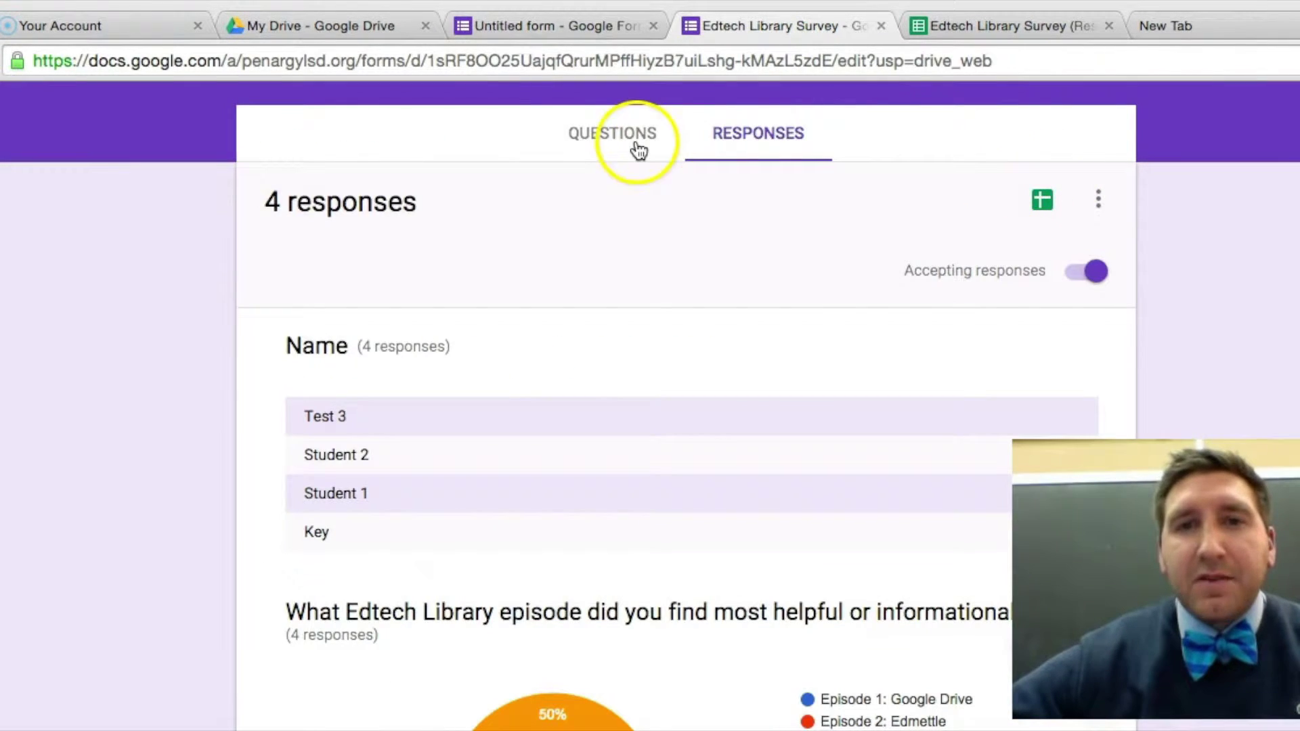
pyautogui.click(639, 149)
pyautogui.click(1269, 148)
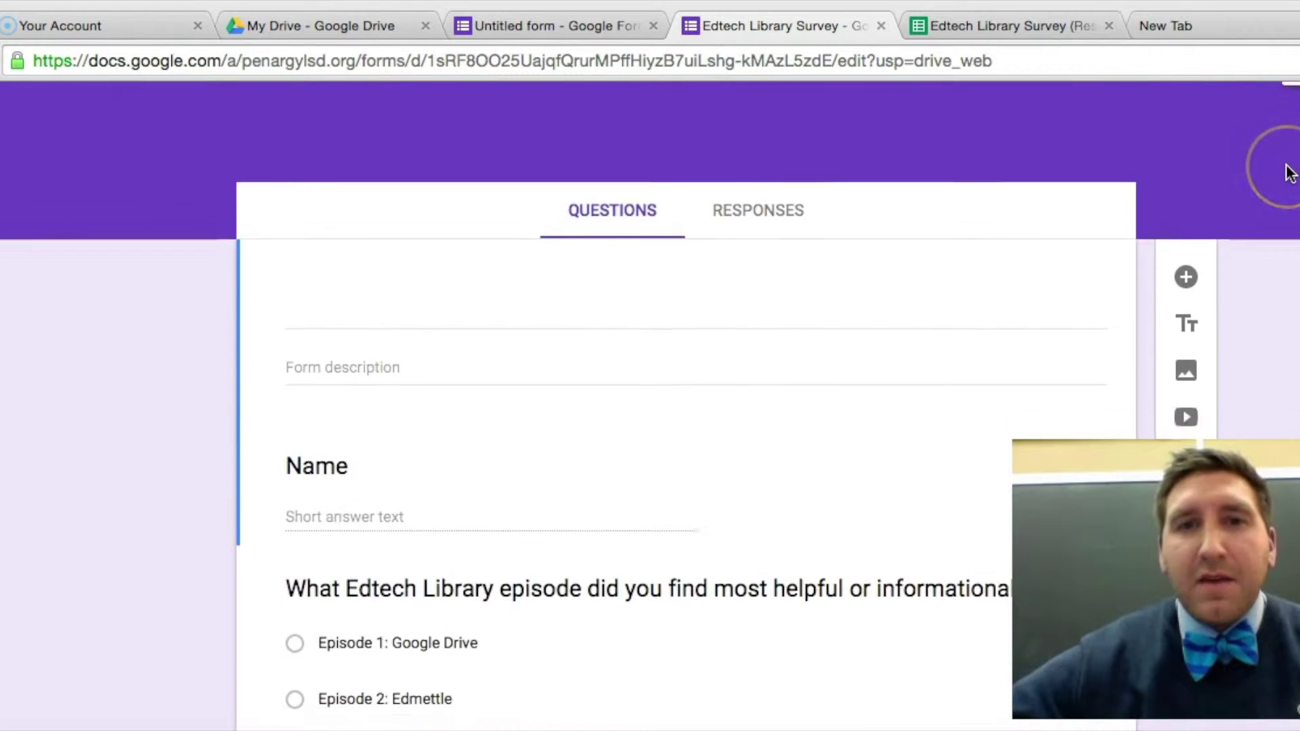
pyautogui.click(1296, 236)
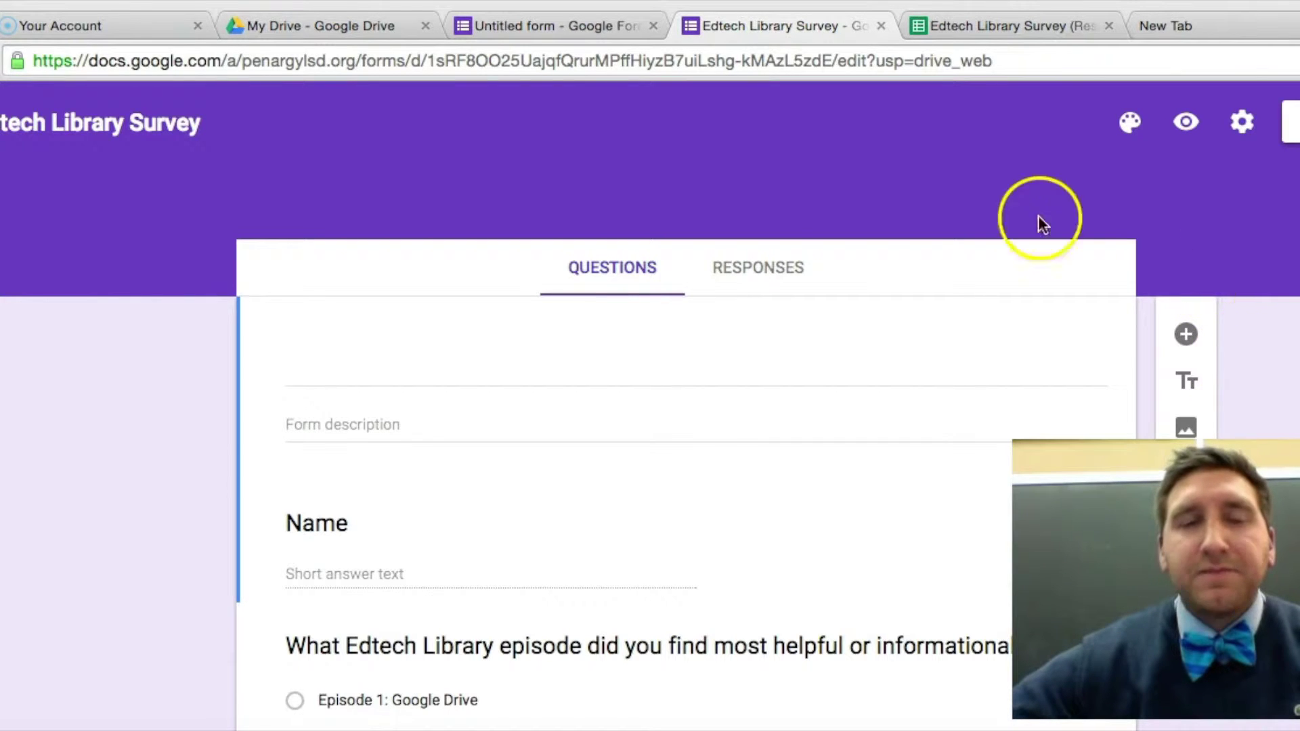
pyautogui.scroll(-1, 512, 168)
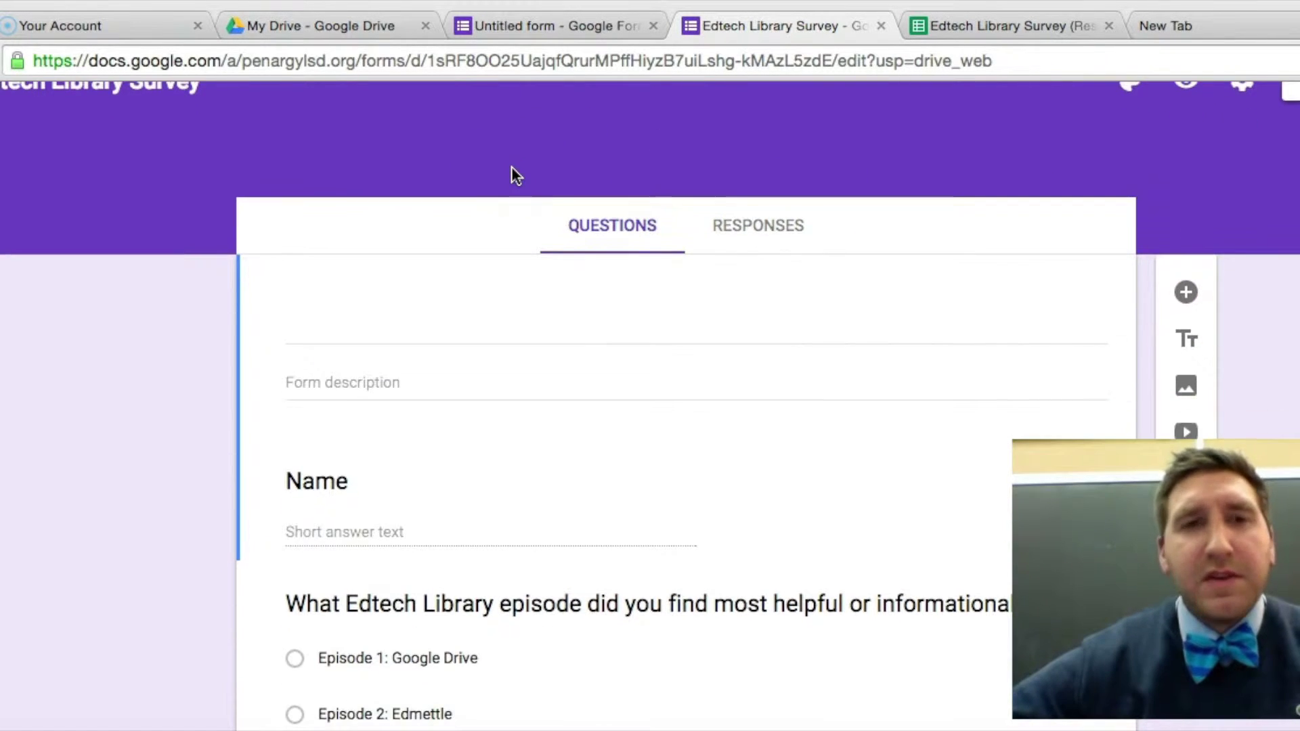
# Title the form 'Edtech Quiz'.
pyautogui.click(415, 318)
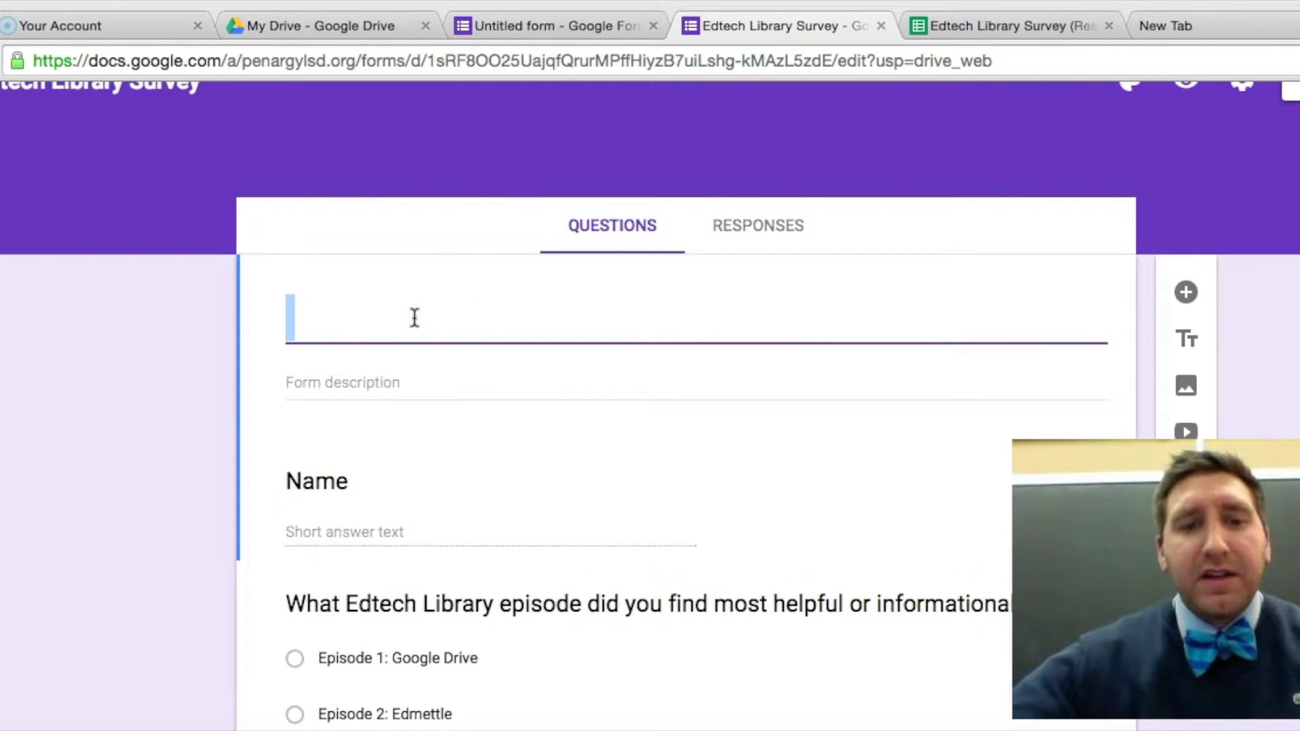
pyautogui.write('Edtech Quiz')
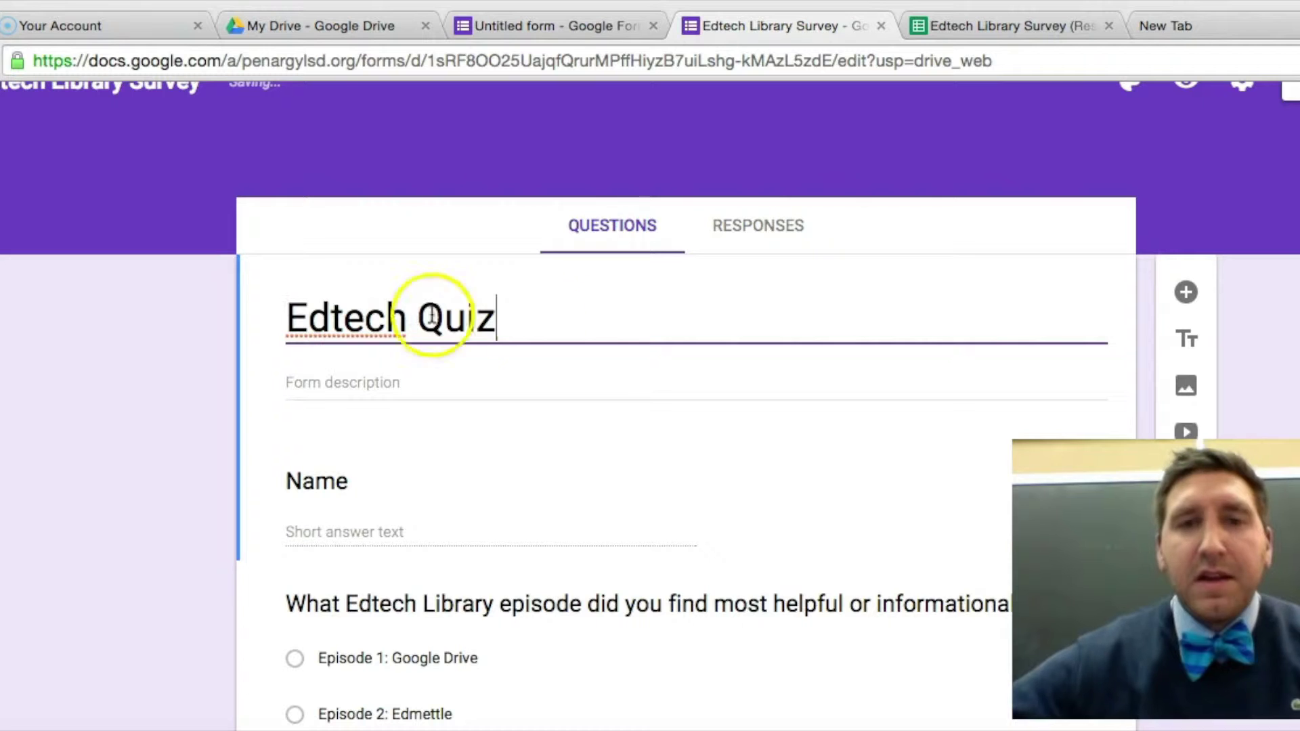
pyautogui.scroll(-2, 1193, 190)
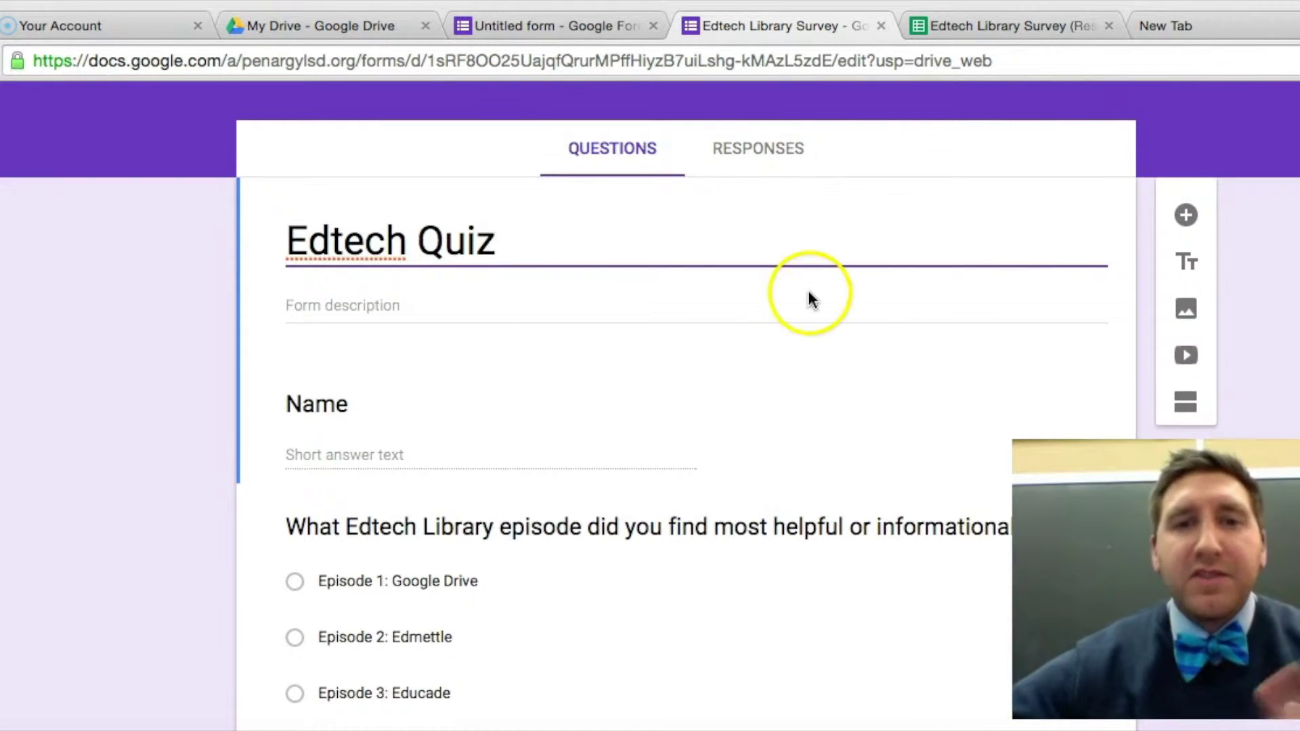
pyautogui.scroll(-1, 849, 485)
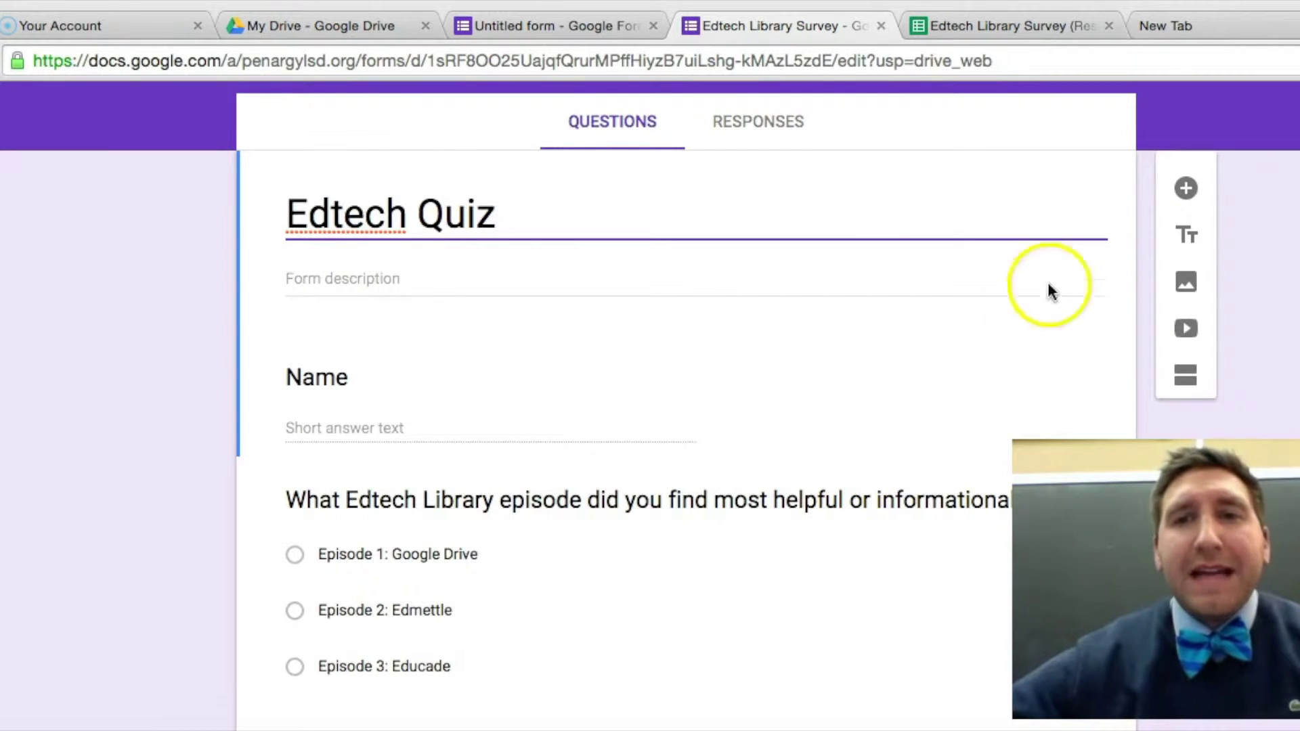
pyautogui.click(1186, 189)
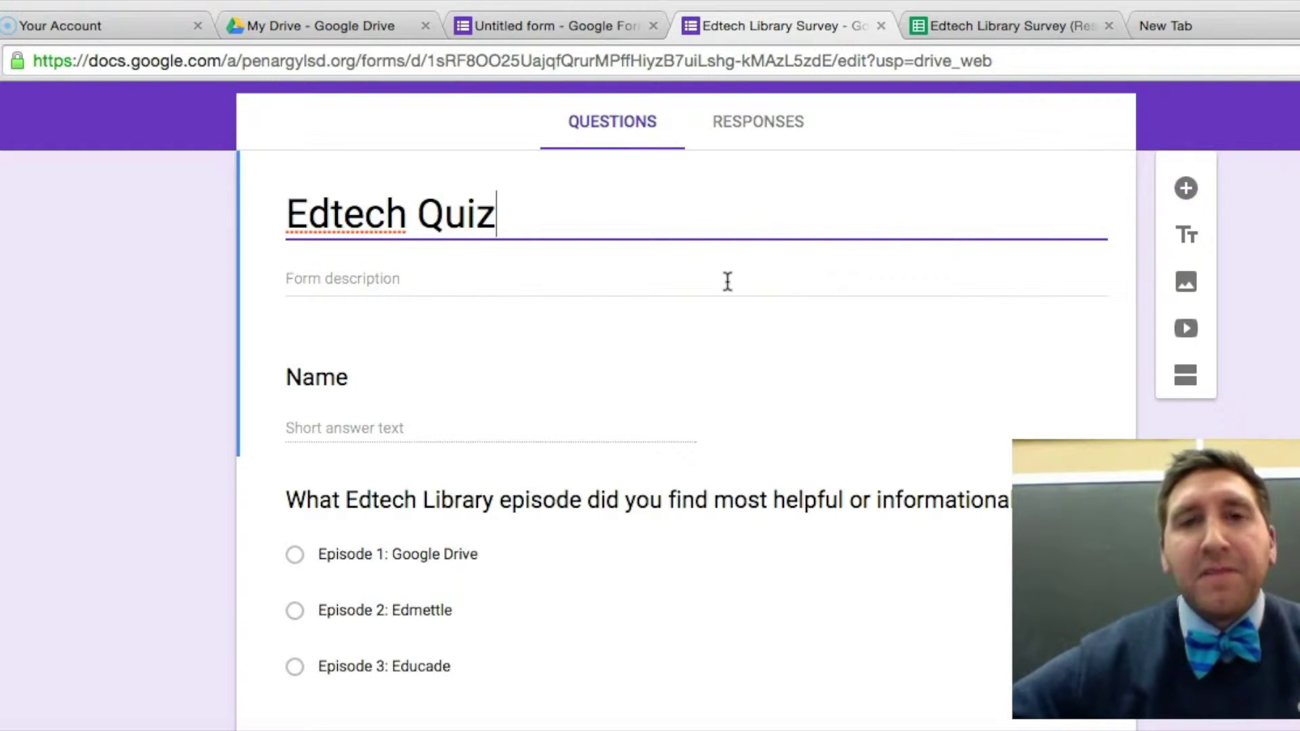
pyautogui.scroll(-1, 728, 281)
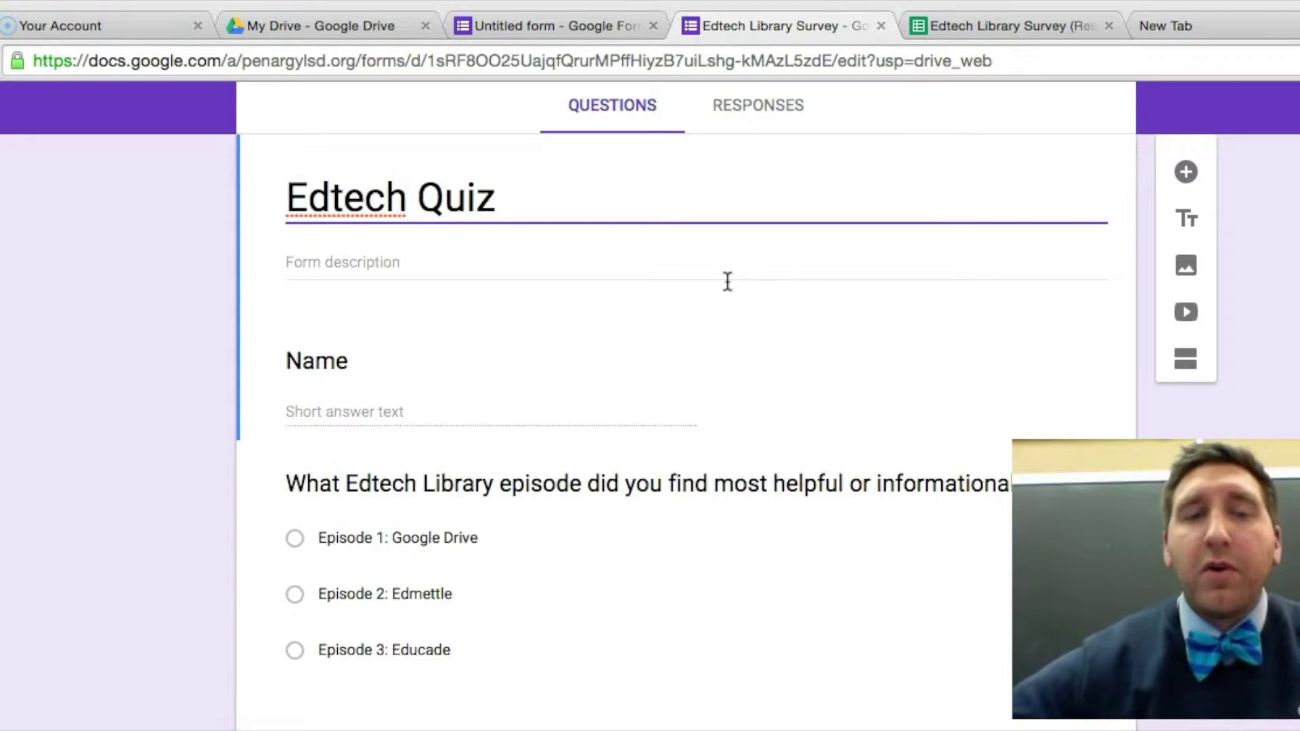
pyautogui.scroll(-3, 727, 281)
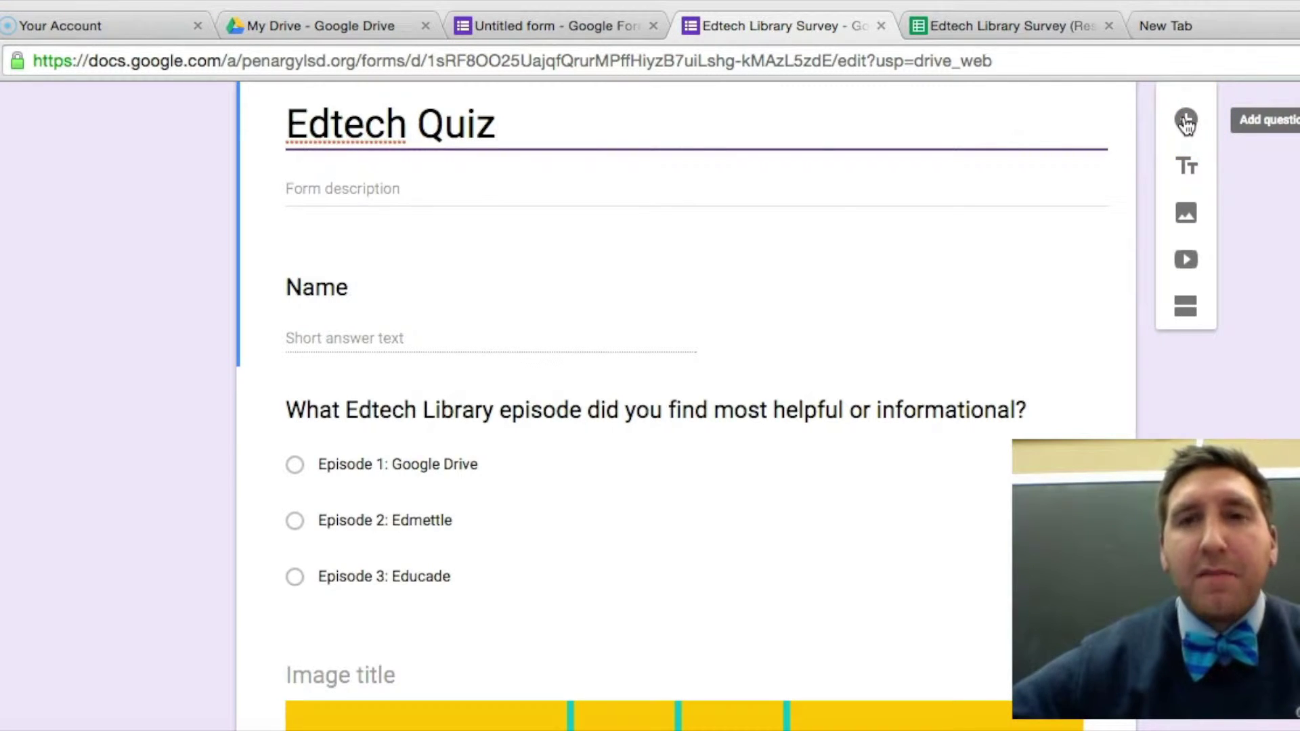
pyautogui.scroll(-10, 1185, 122)
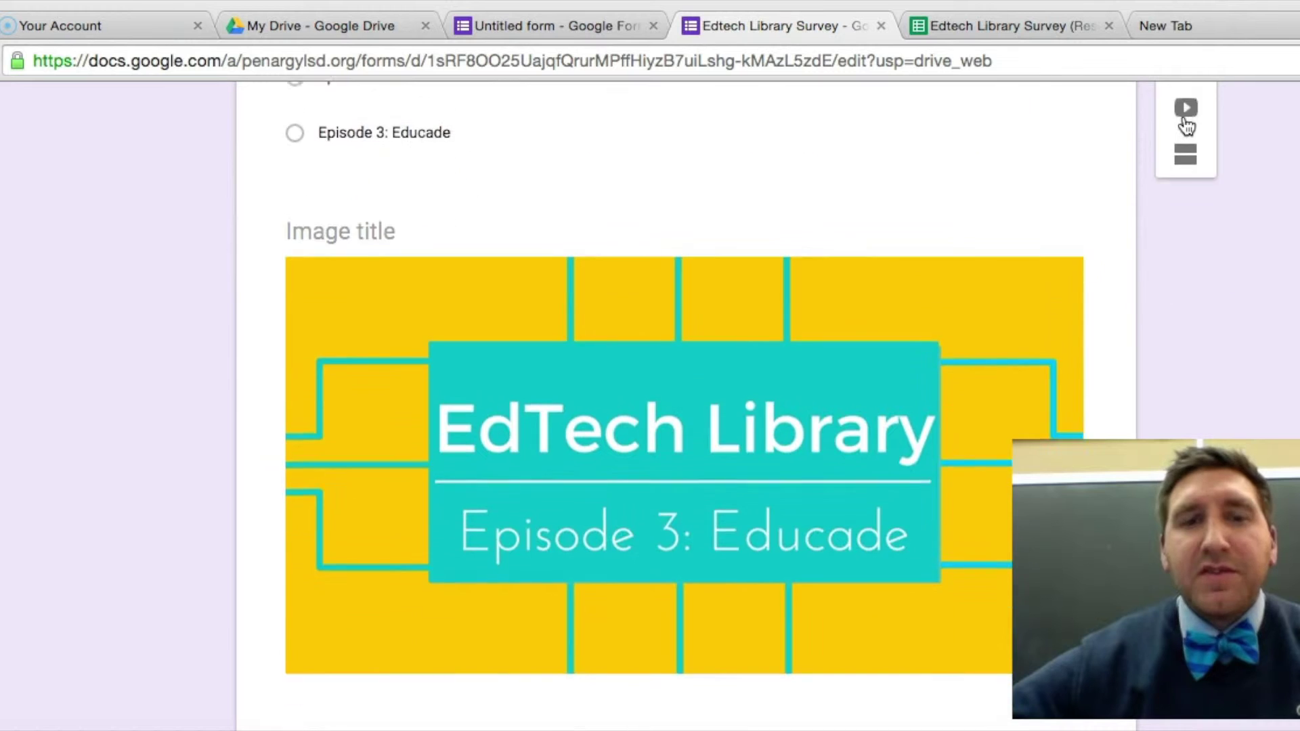
pyautogui.scroll(-3, 1185, 122)
pyautogui.scroll(-1, 1186, 122)
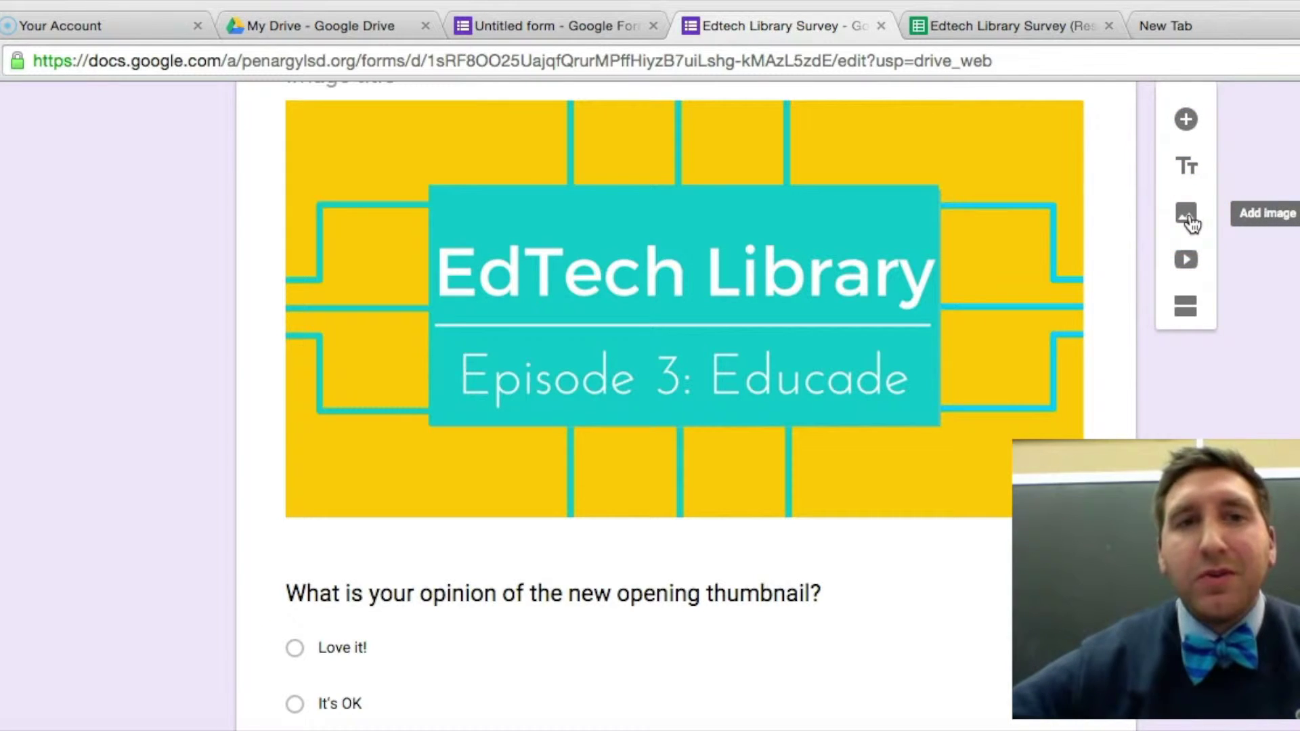
pyautogui.click(1186, 267)
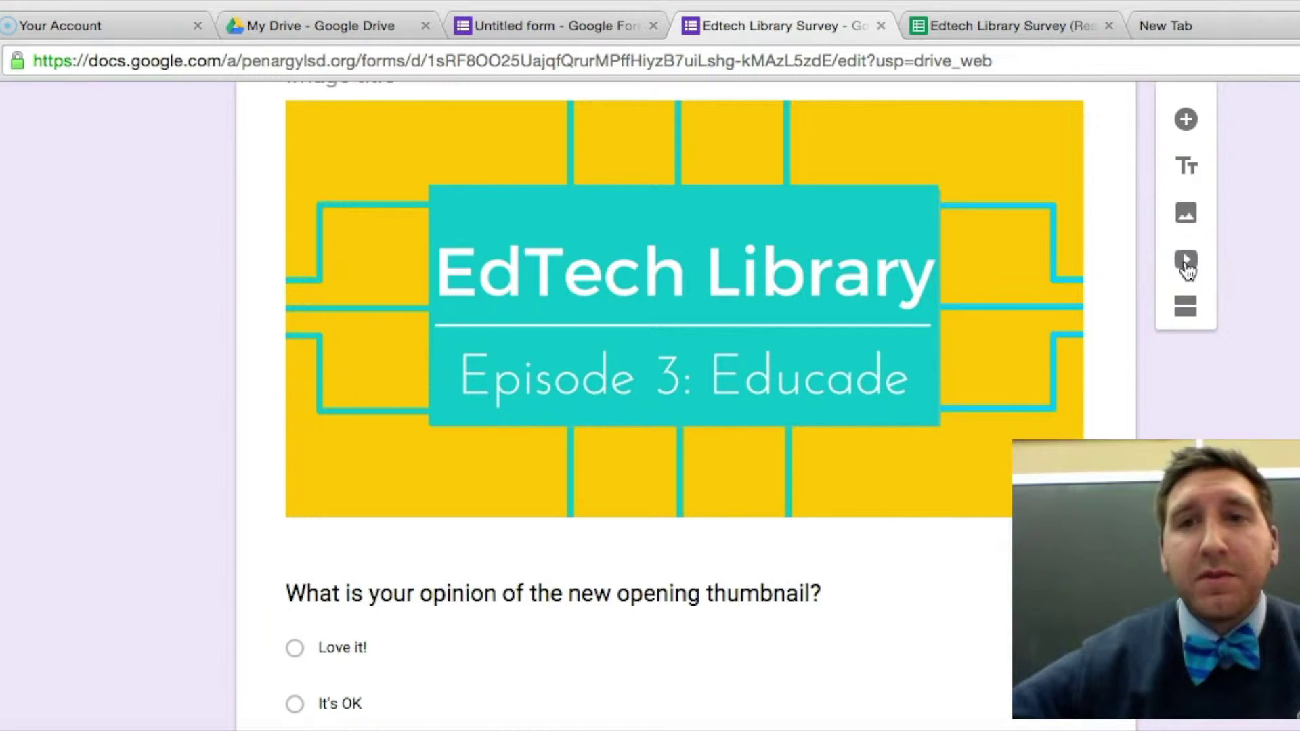
pyautogui.scroll(-2, 1187, 267)
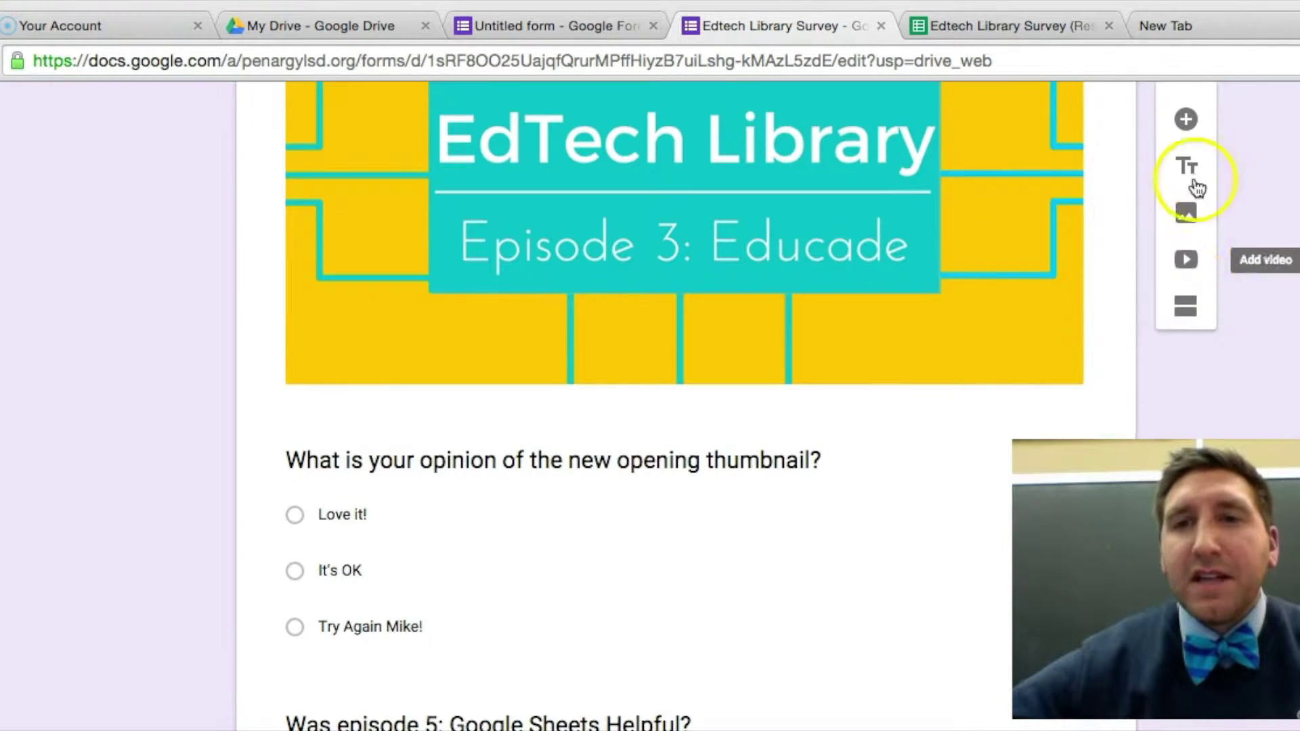
pyautogui.scroll(-7, 1196, 199)
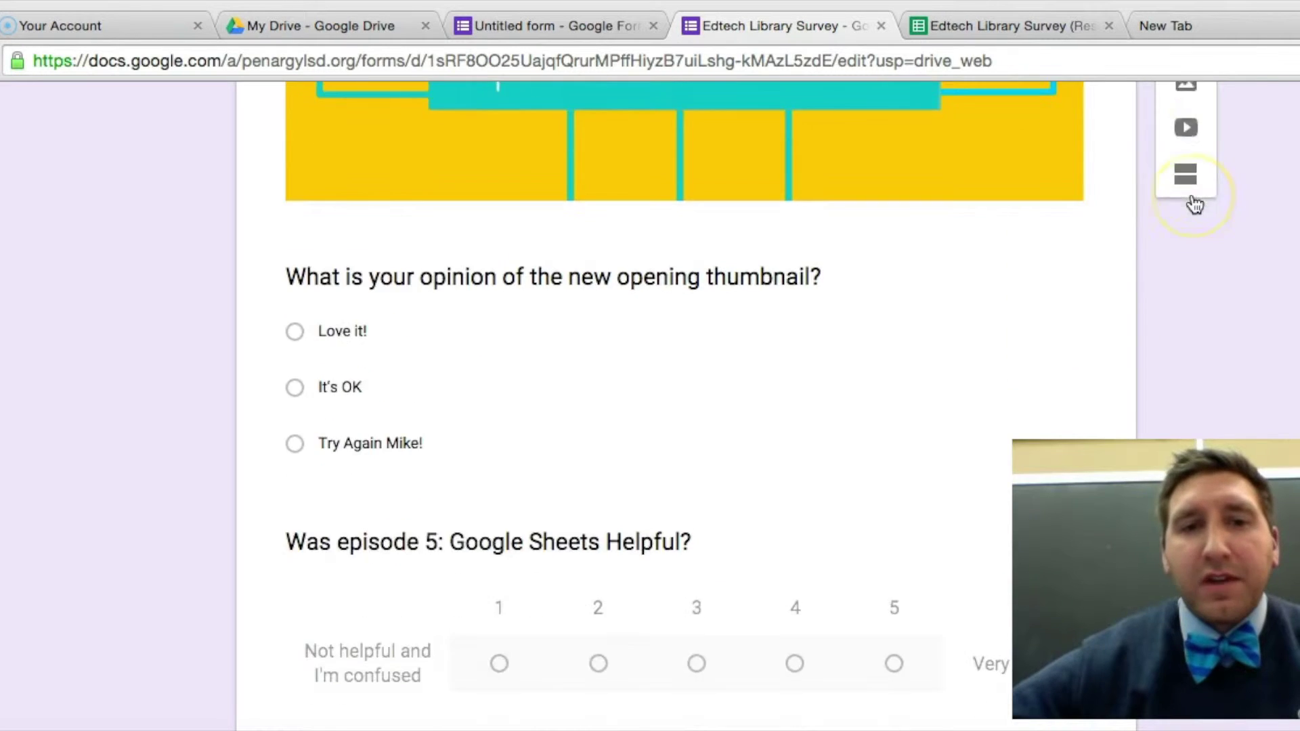
pyautogui.scroll(-3, 1195, 205)
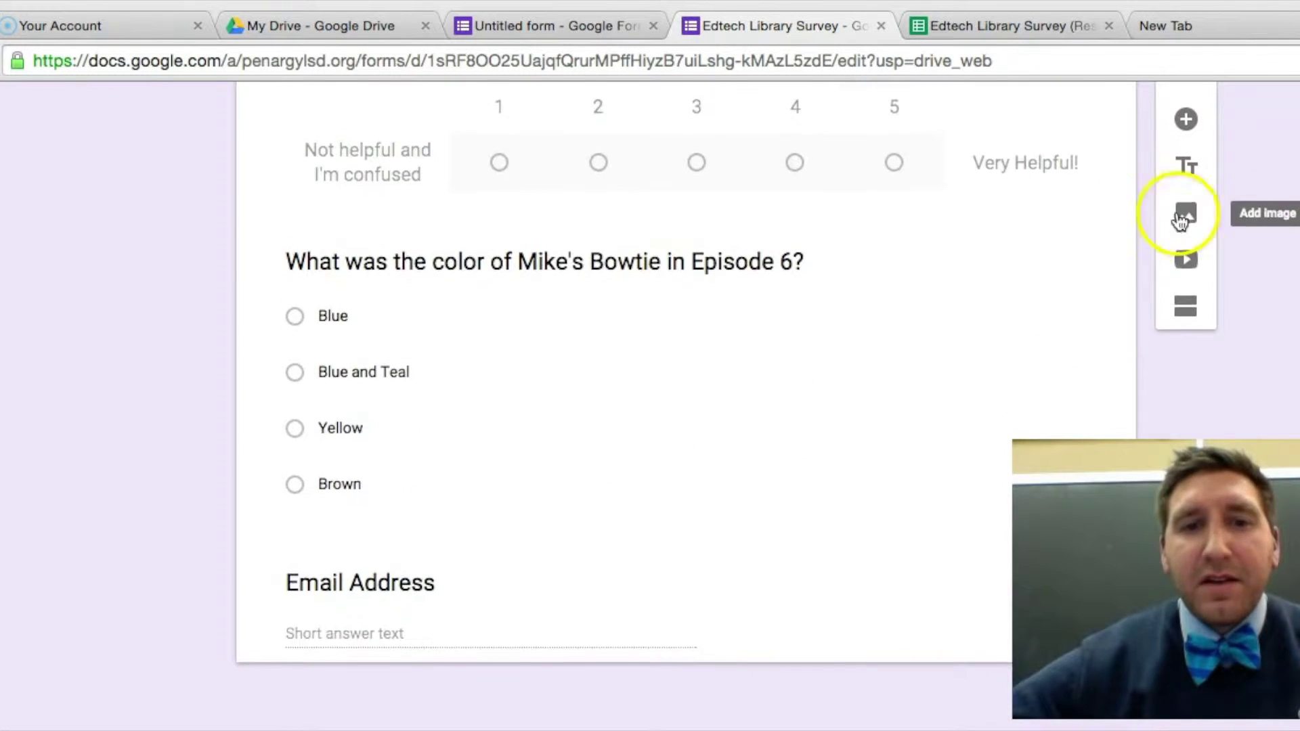
pyautogui.click(958, 636)
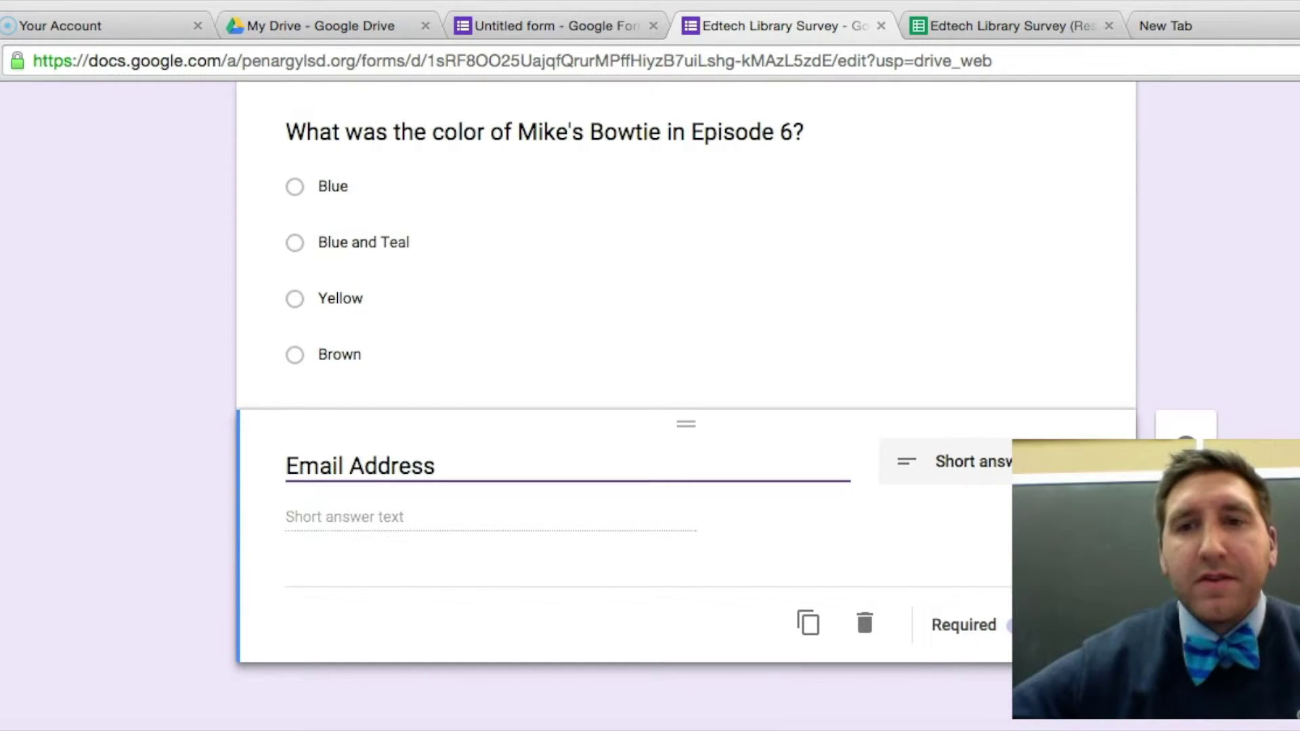
pyautogui.click(1186, 469)
pyautogui.scroll(-1, 1189, 367)
pyautogui.scroll(-1, 1192, 369)
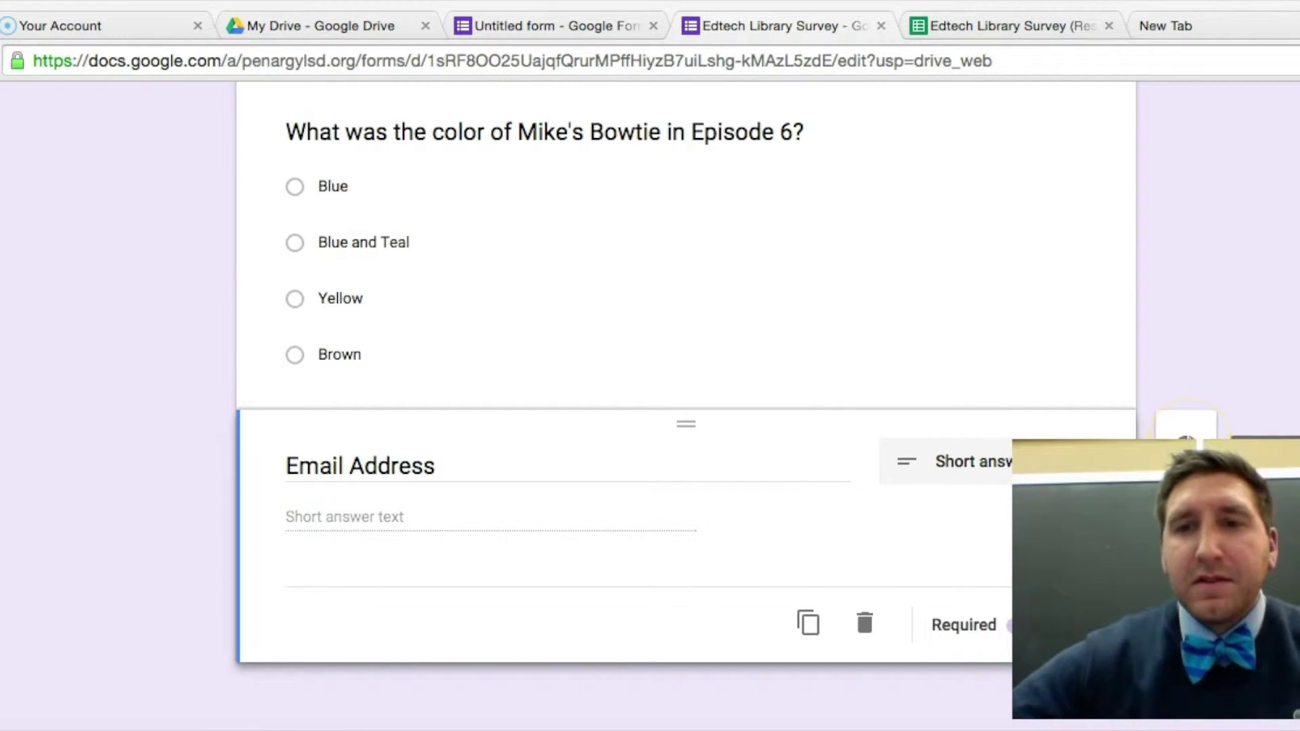
# Add a question titled 'Question' after Email Address and make it a Short answer type.
pyautogui.click(1185, 437)
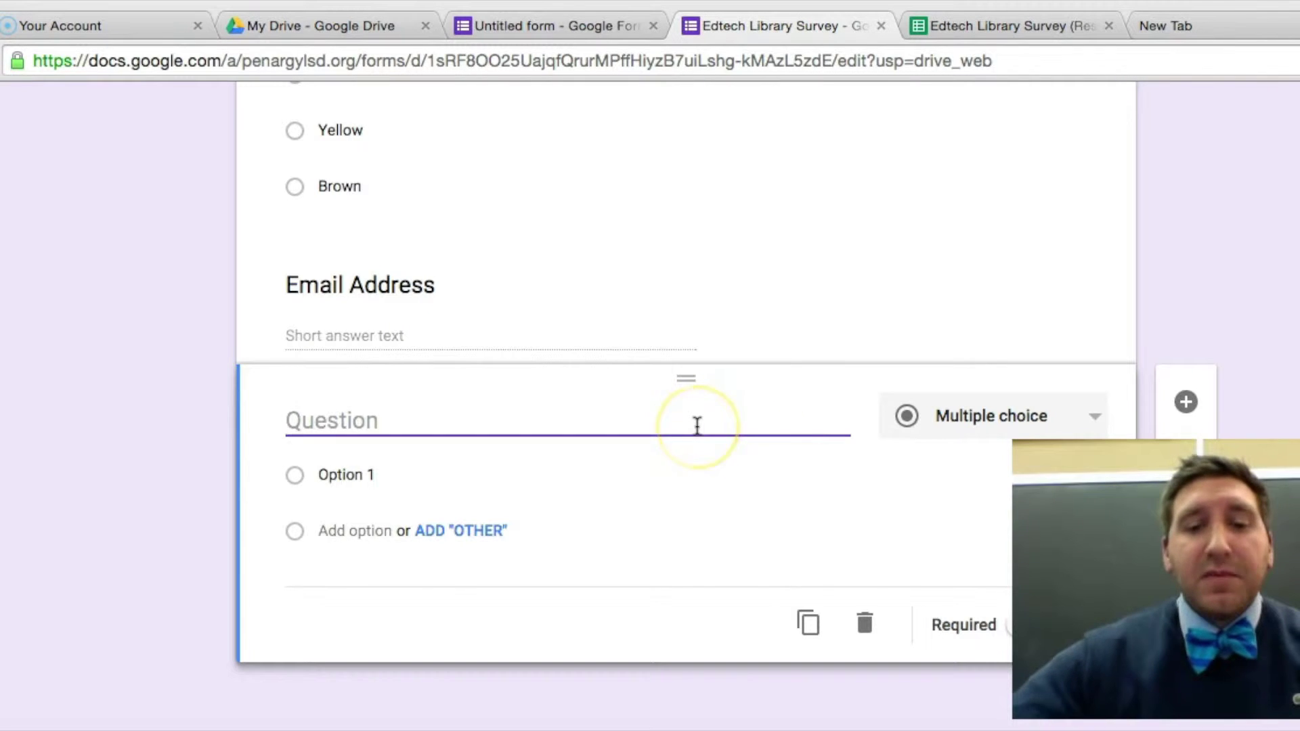
pyautogui.write('Question')
pyautogui.click(391, 487)
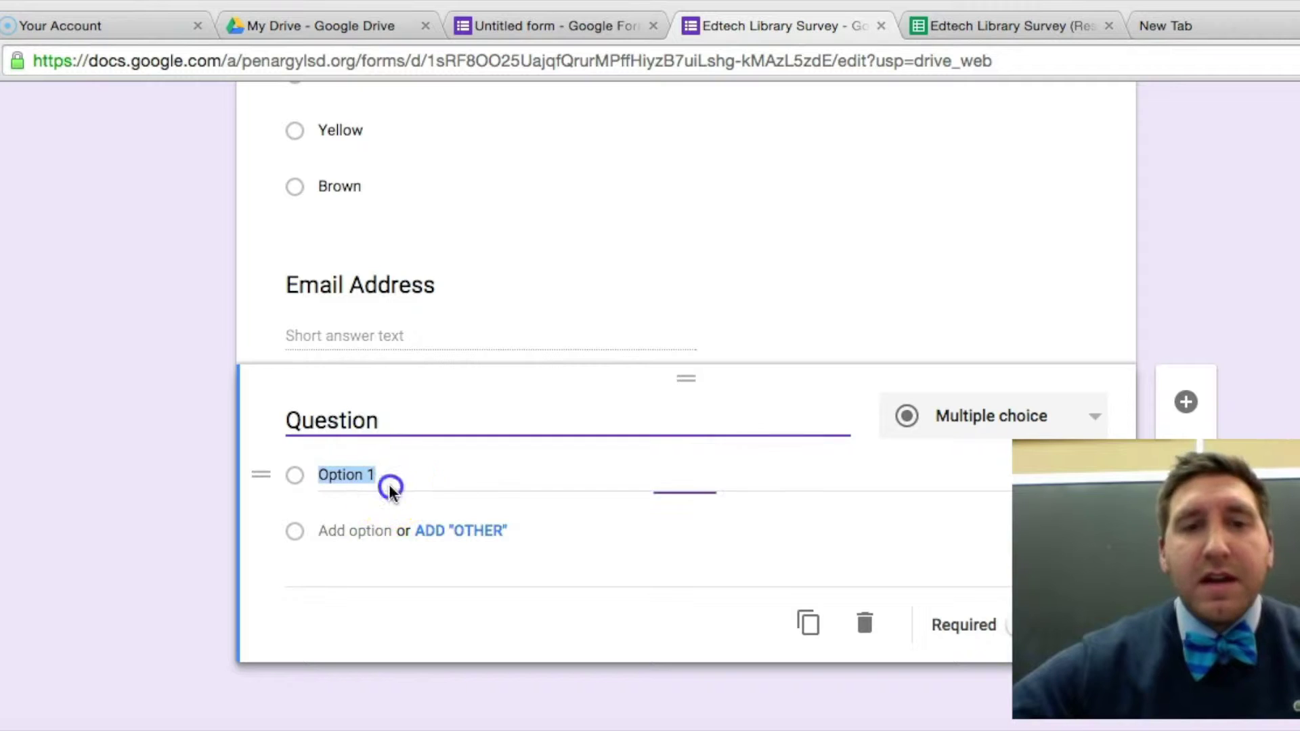
pyautogui.write('answer 1')
pyautogui.press('Tab')
pyautogui.write('1')
pyautogui.press('BackSpace')
pyautogui.write('answer')
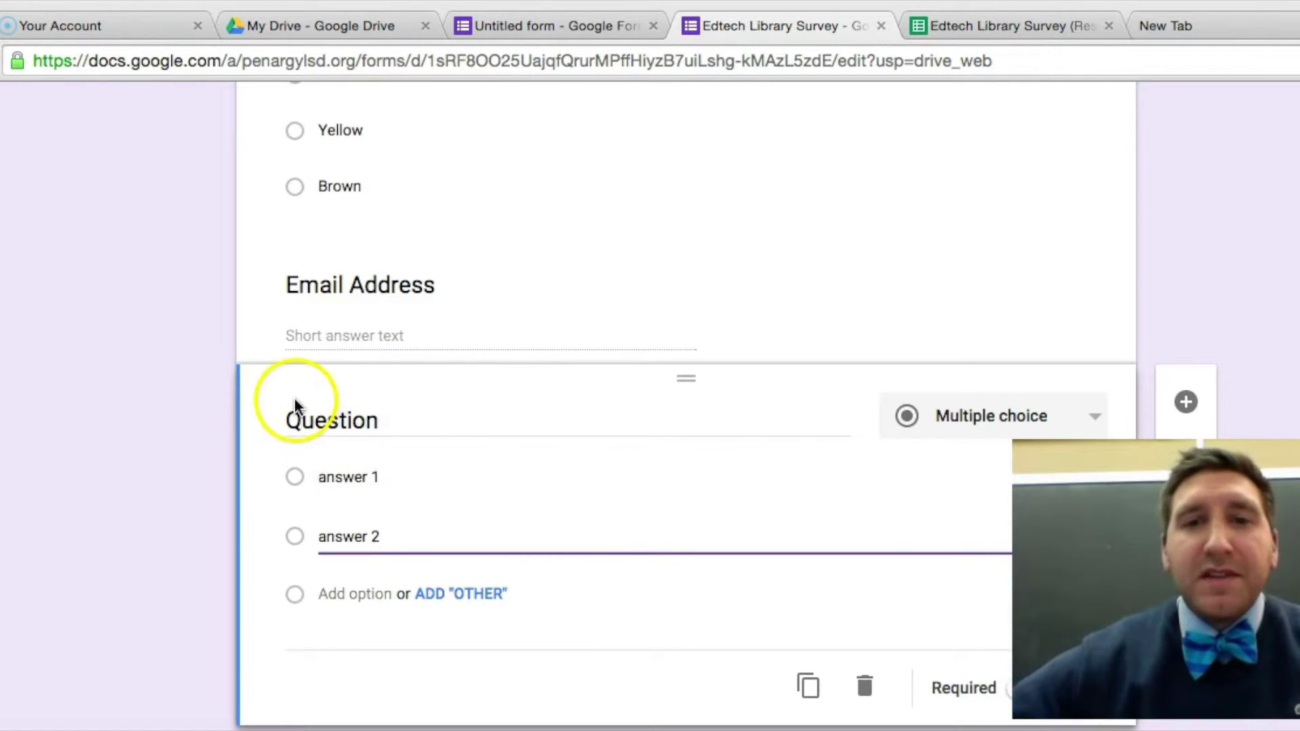
pyautogui.click(1096, 419)
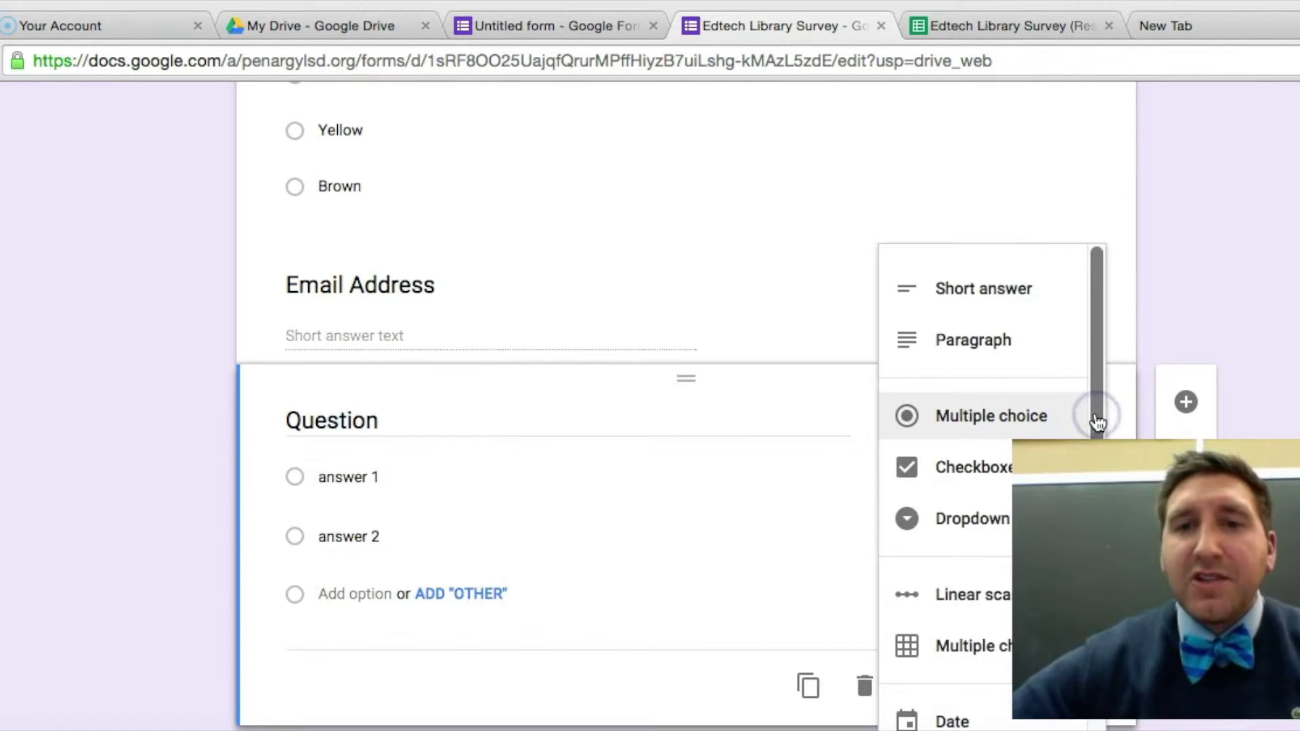
pyautogui.click(1034, 305)
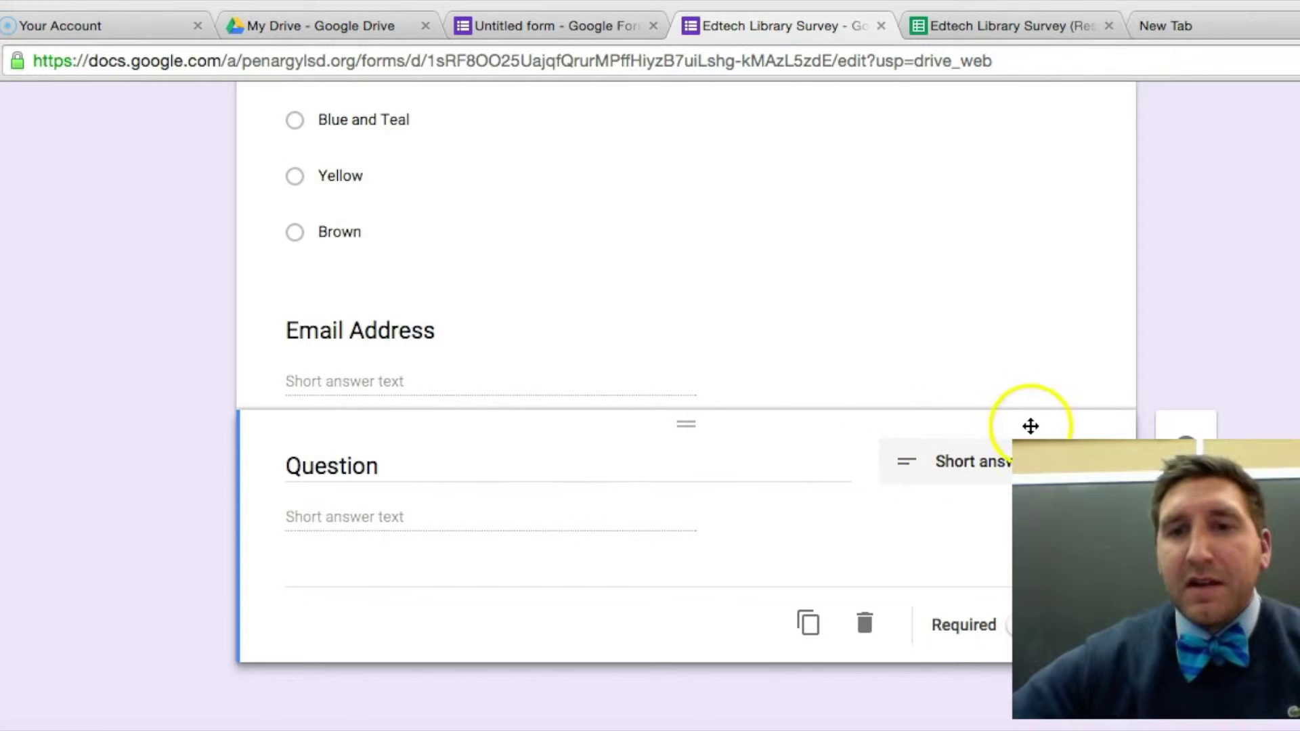
# Move the new question above Email Address and change it to a Paragraph answer.
pyautogui.click(738, 384)
pyautogui.moveTo(737, 384); pyautogui.dragTo(734, 458)
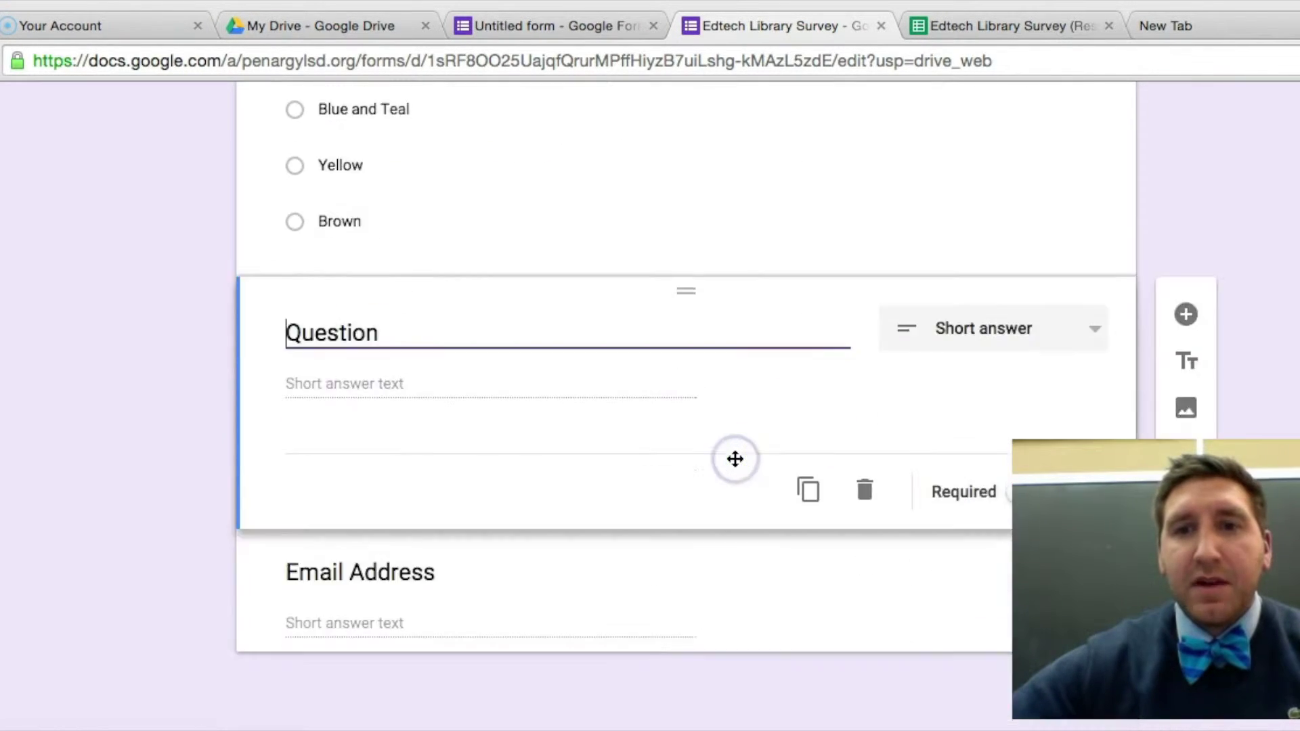
pyautogui.click(1094, 346)
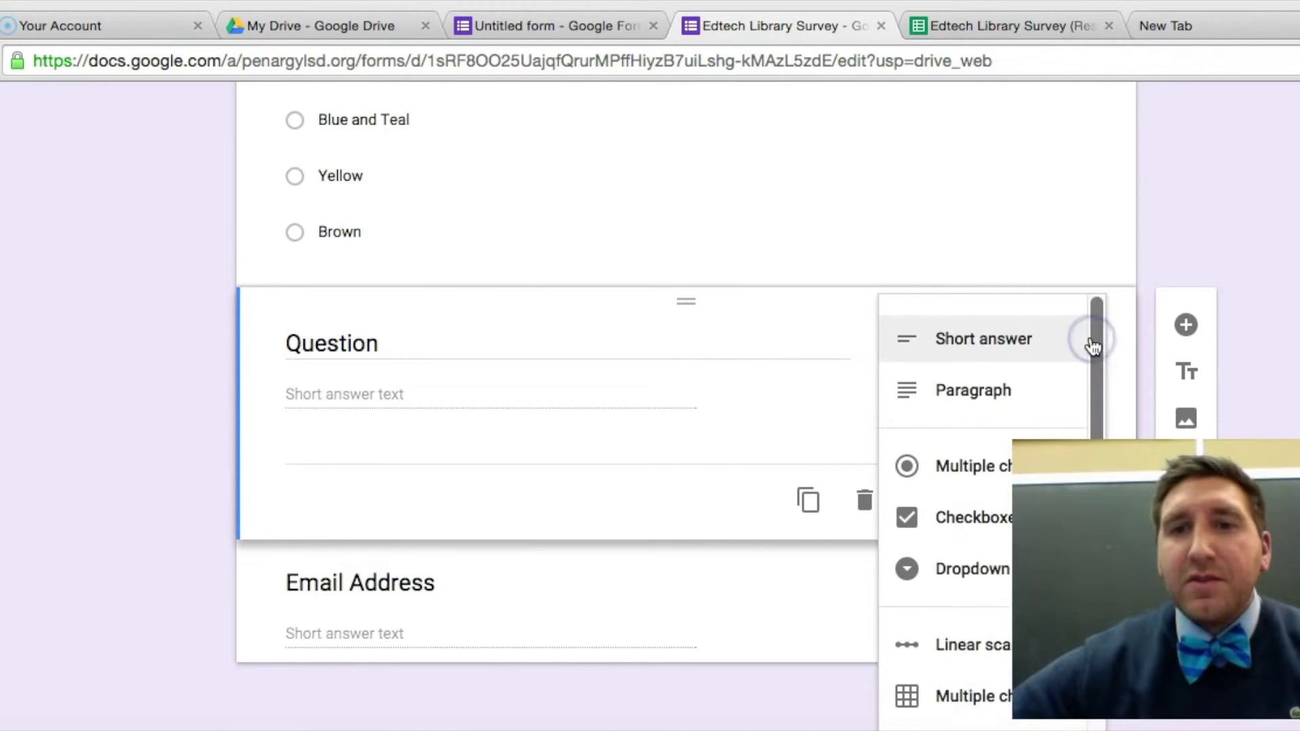
pyautogui.click(1016, 397)
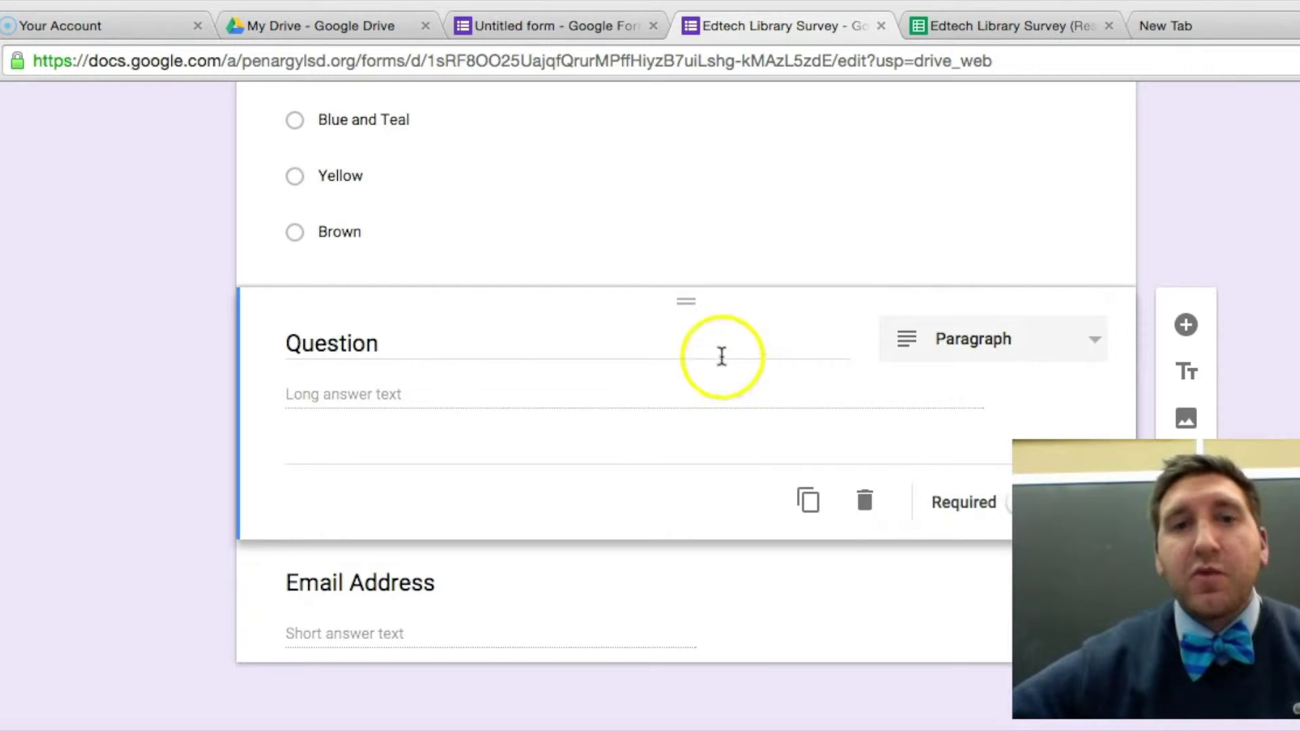
pyautogui.click(1066, 343)
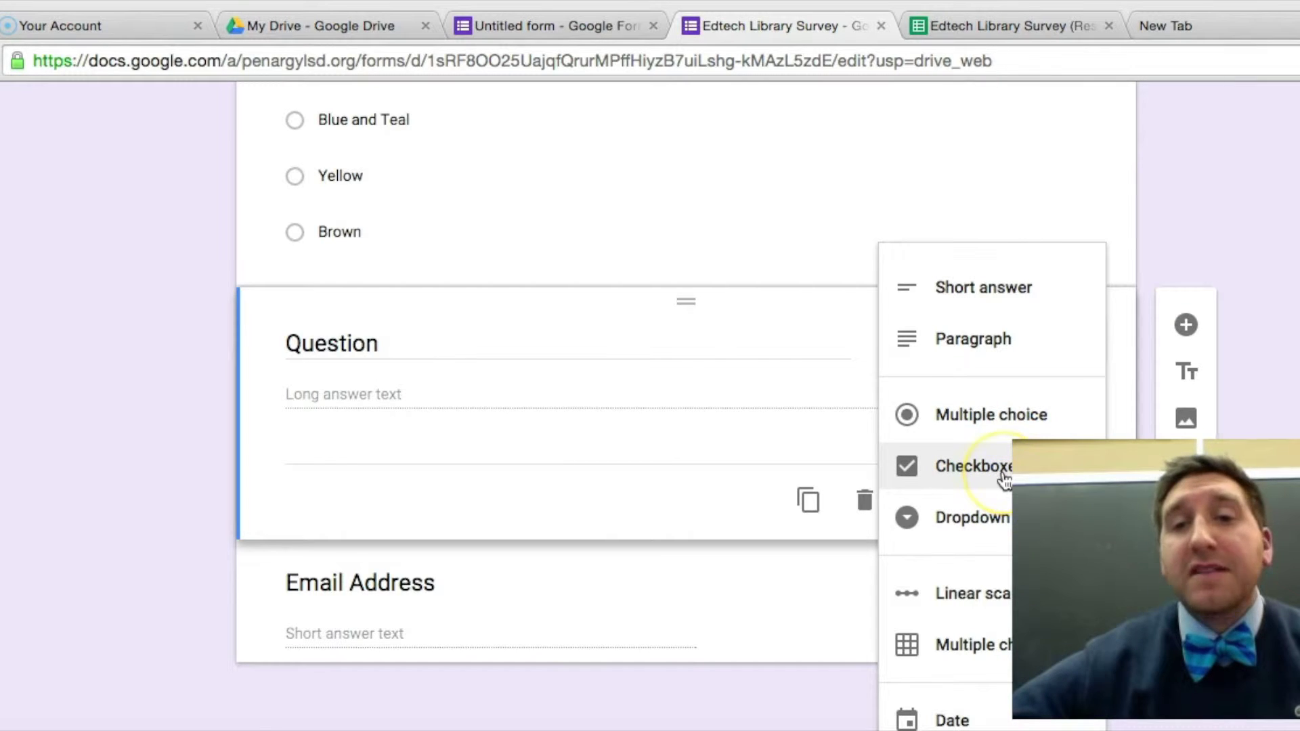
pyautogui.scroll(-2, 1005, 478)
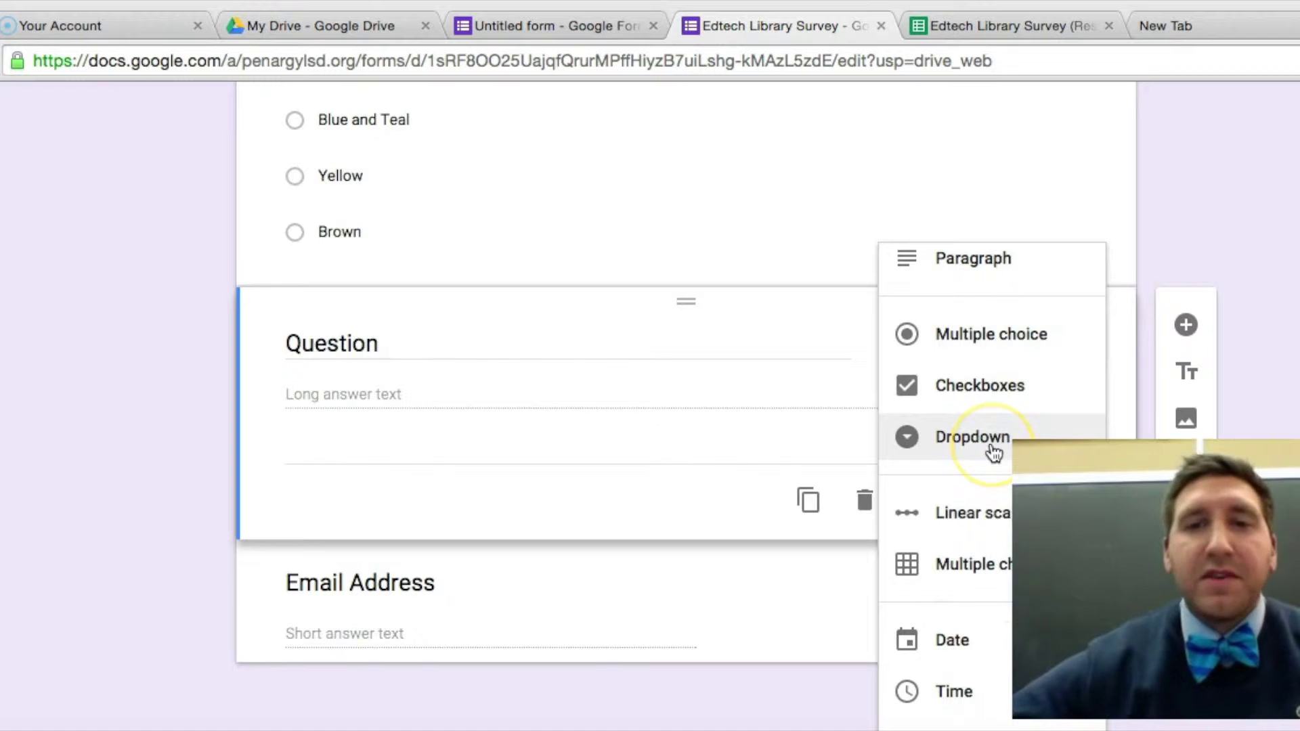
# Make the question a linear scale from 1 to 8 with end labels like 'Not so great'.
pyautogui.click(981, 535)
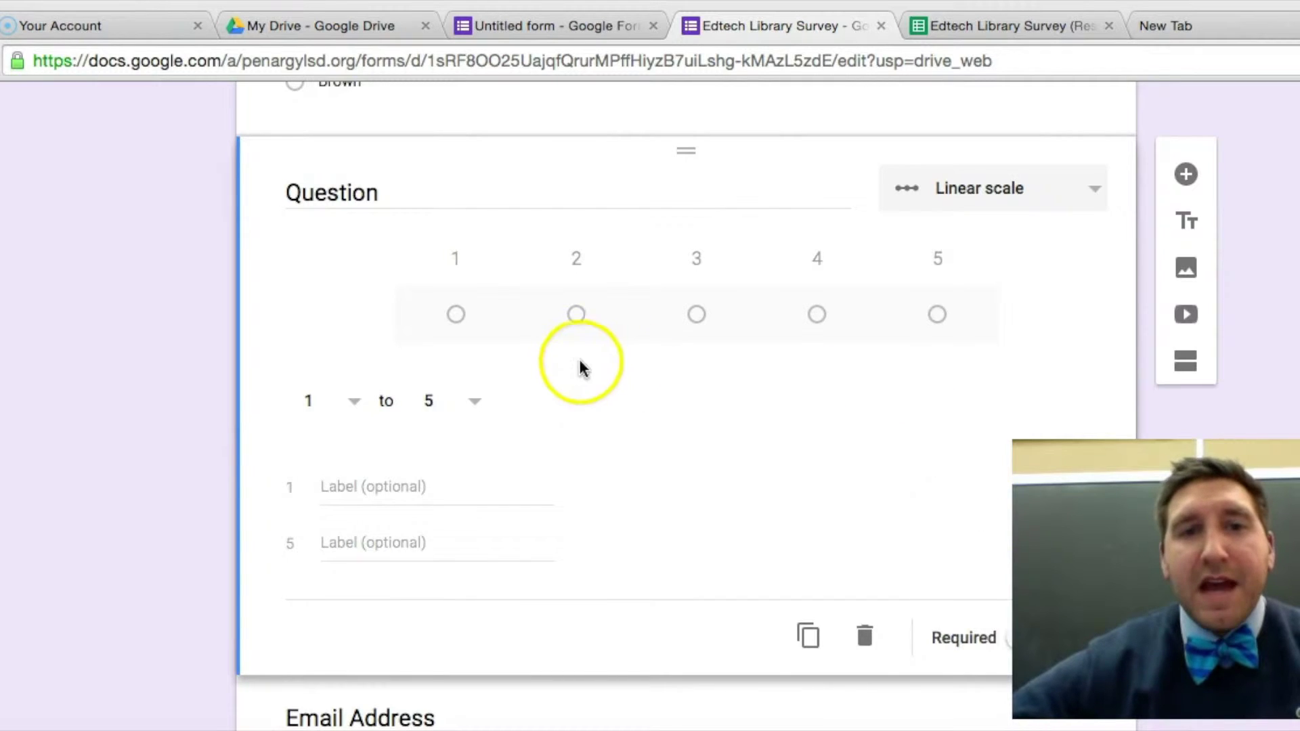
pyautogui.click(345, 486)
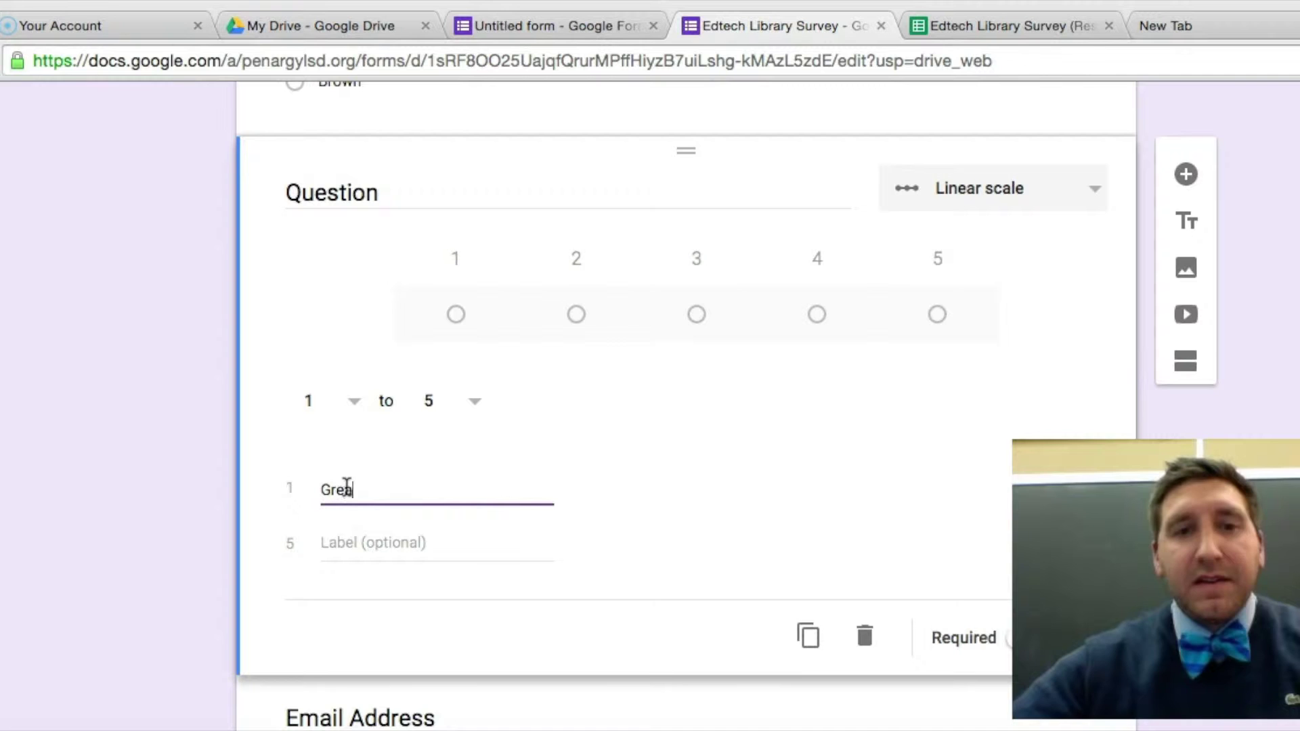
pyautogui.click(400, 543)
pyautogui.write('Not so great')
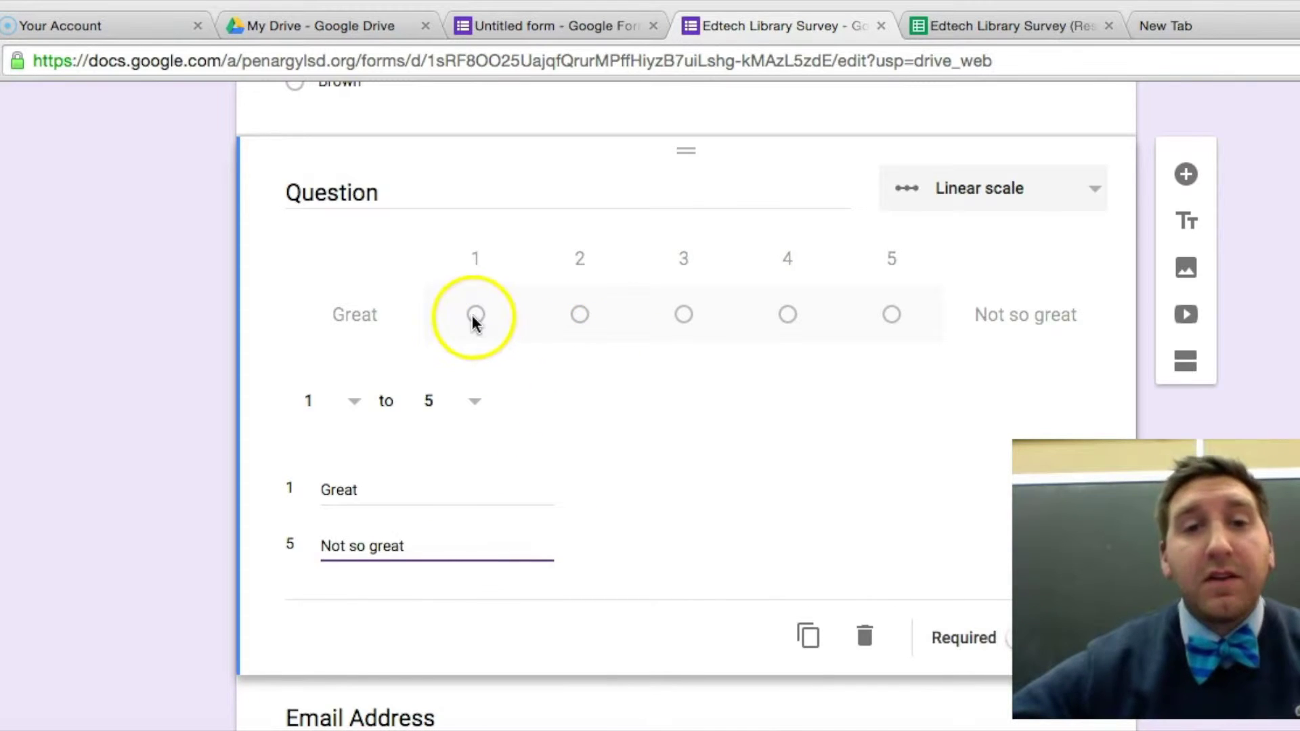
pyautogui.click(474, 405)
pyautogui.click(454, 502)
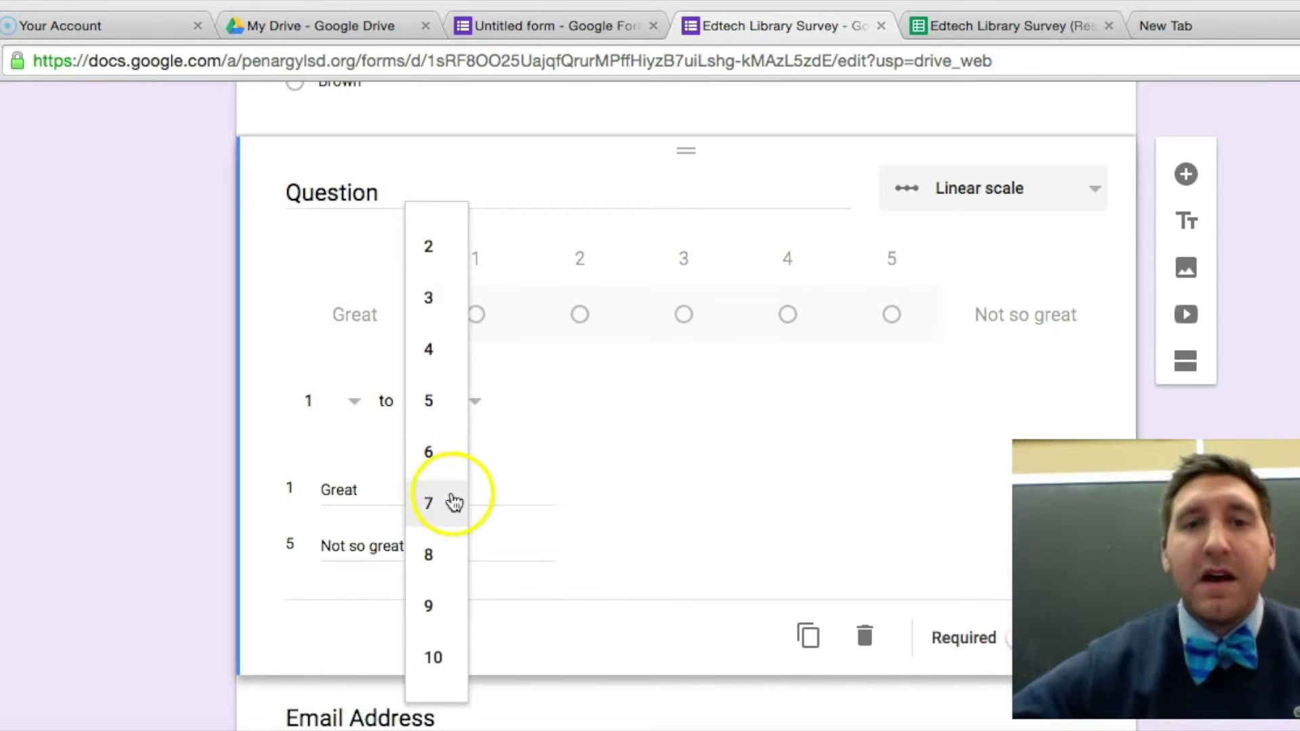
pyautogui.click(441, 565)
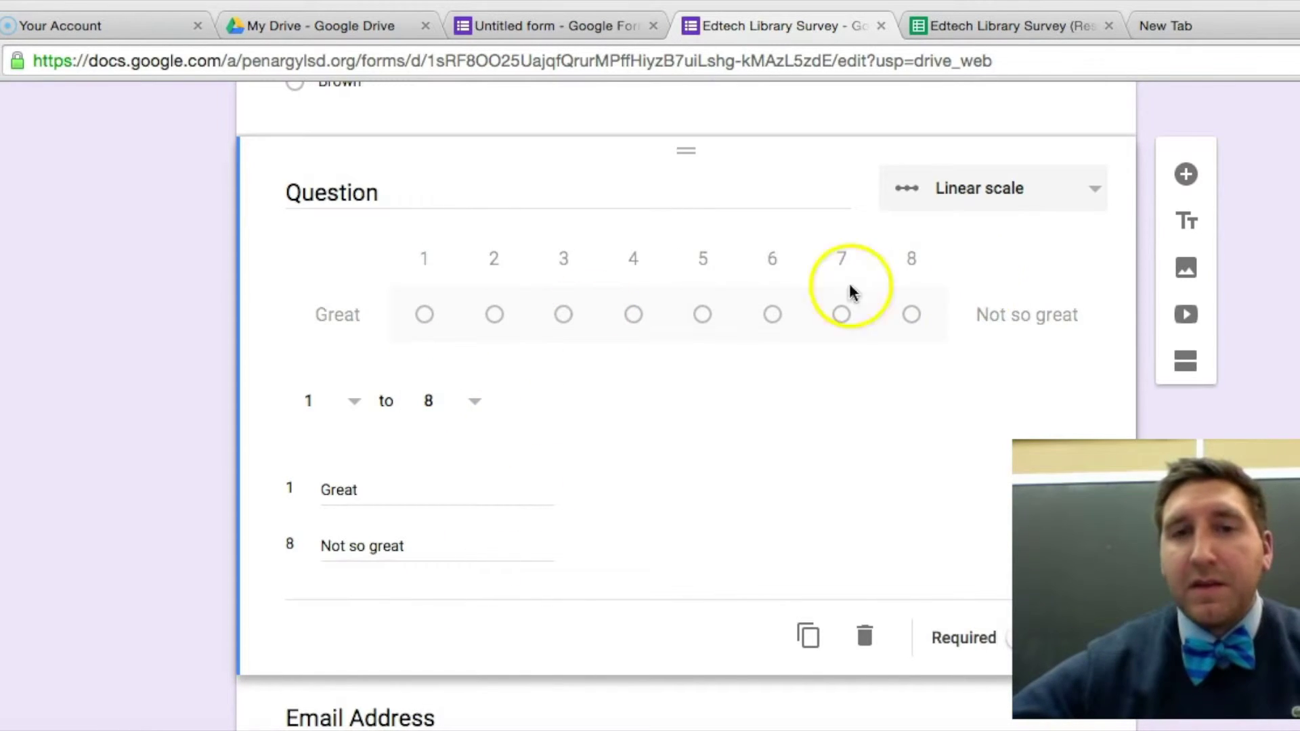
# Change the question type to Multiple choice grid.
pyautogui.click(1095, 189)
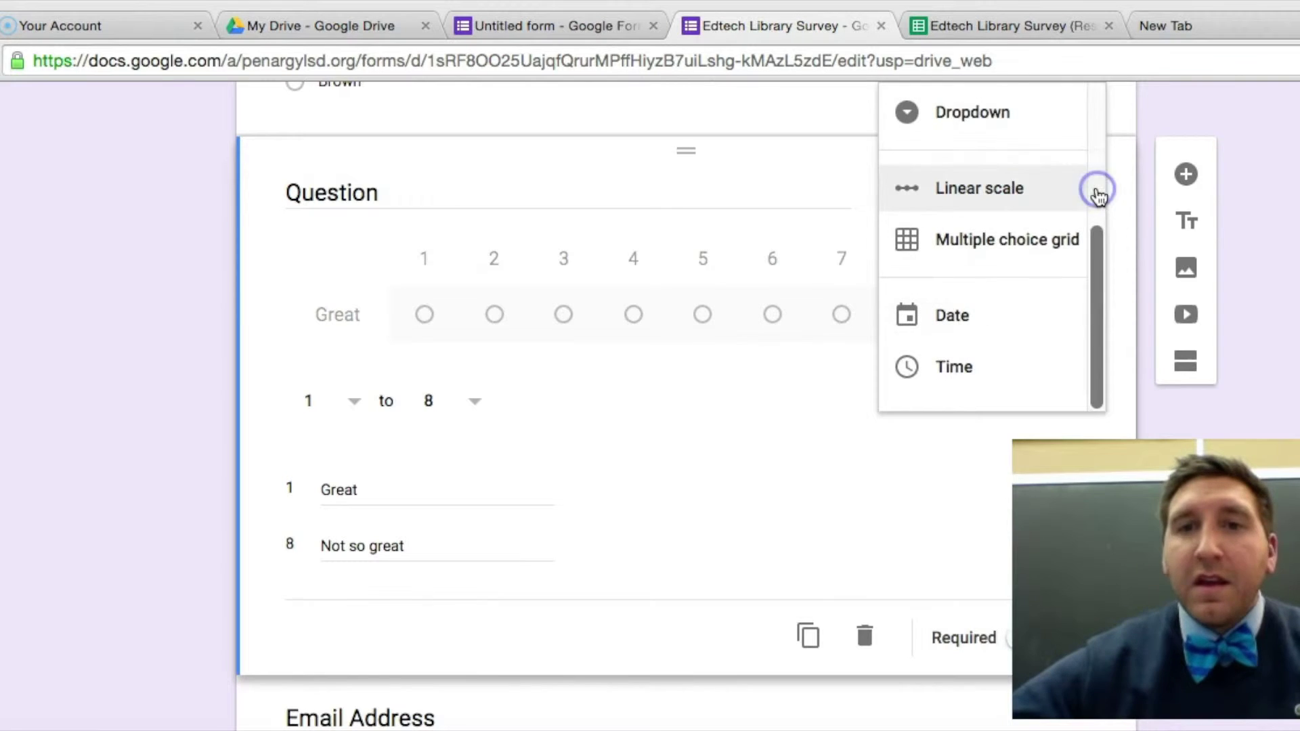
pyautogui.click(1048, 252)
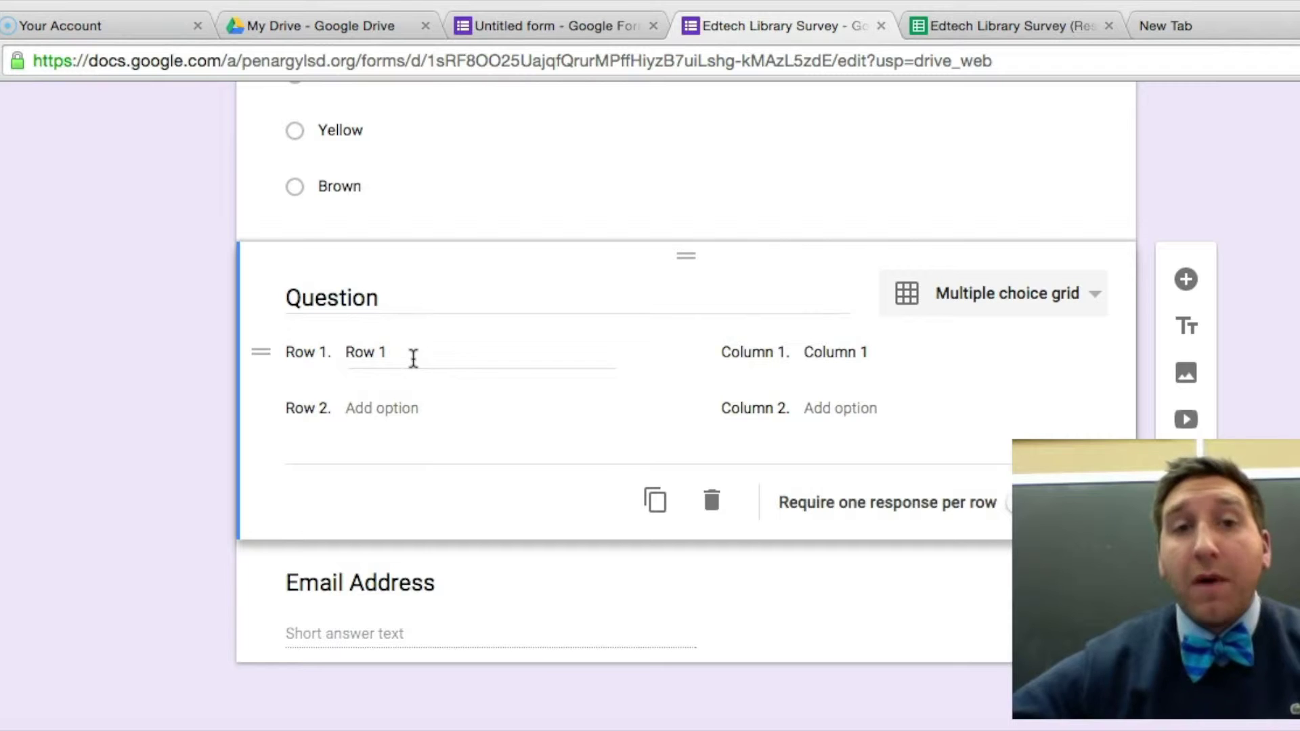
pyautogui.click(373, 353)
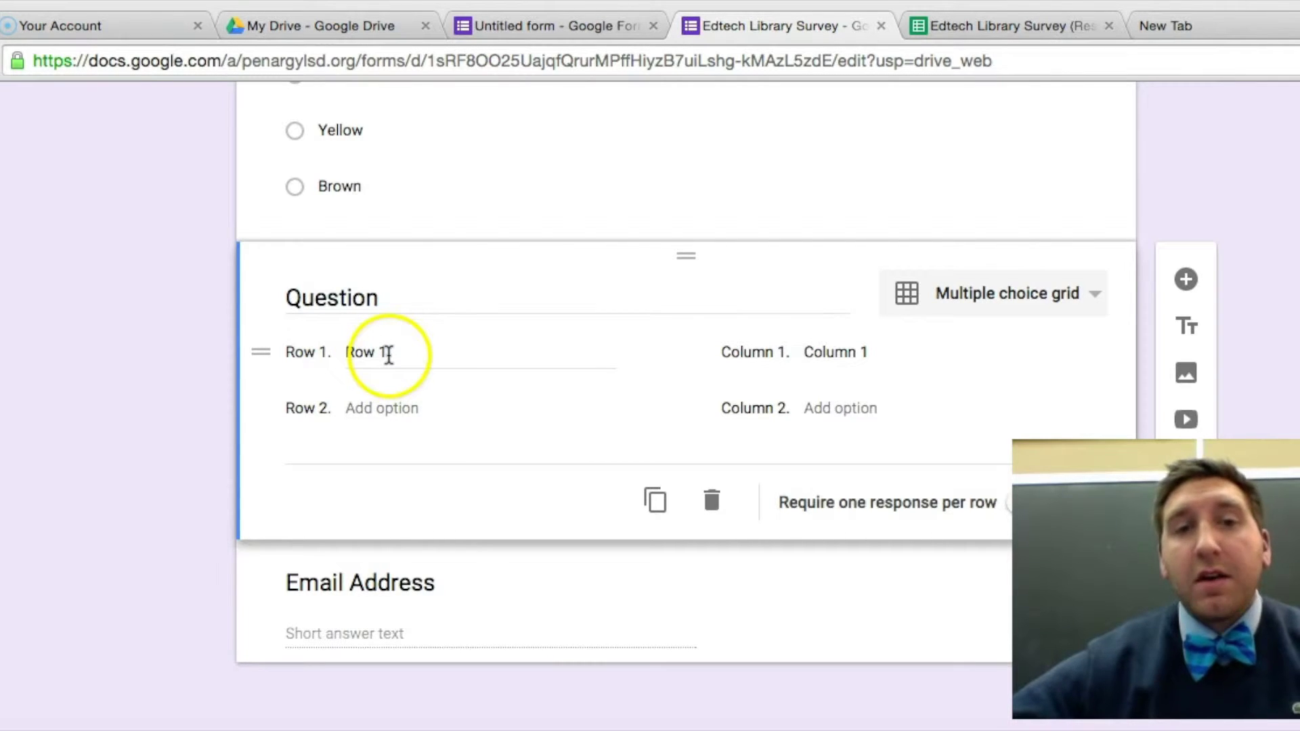
# Fill in the grid rows: Smartboard, Chromebook and Ipad.
pyautogui.click(388, 353)
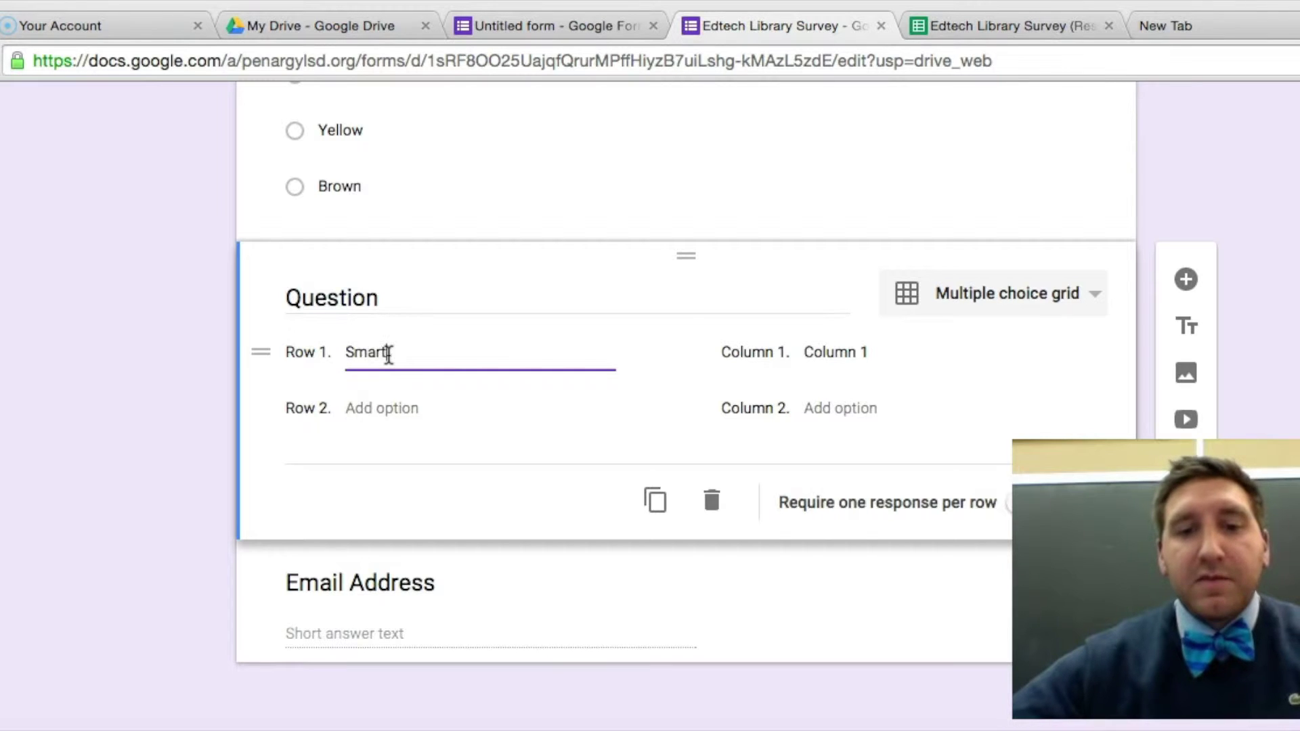
pyautogui.click(364, 411)
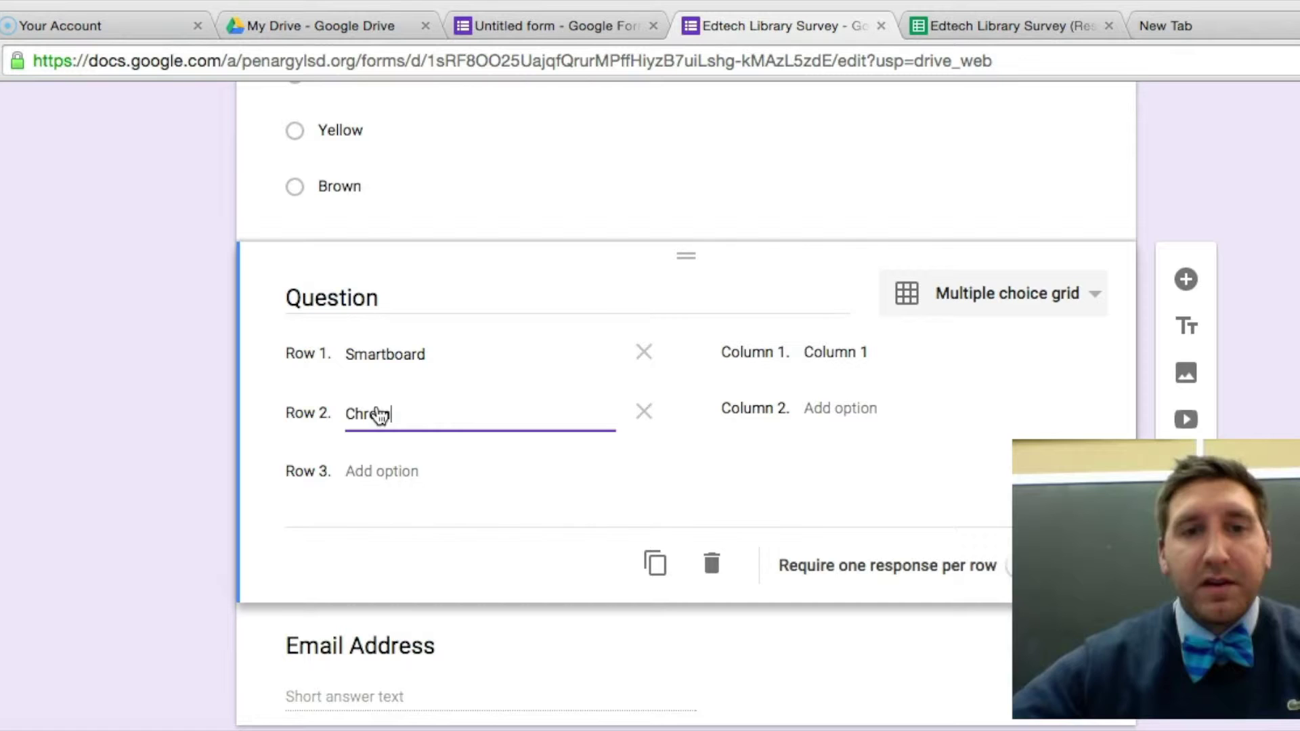
pyautogui.click(390, 472)
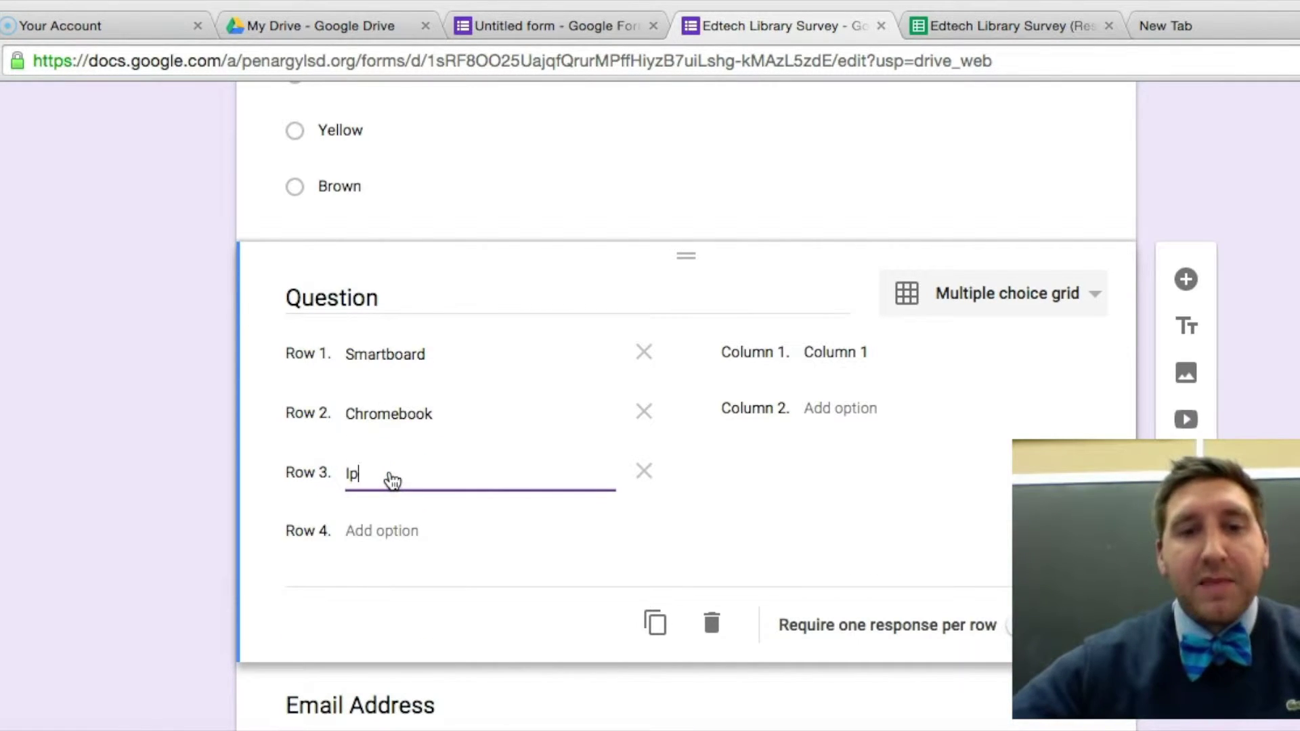
# Fill in the grid columns: everyday, some days and never.
pyautogui.click(832, 354)
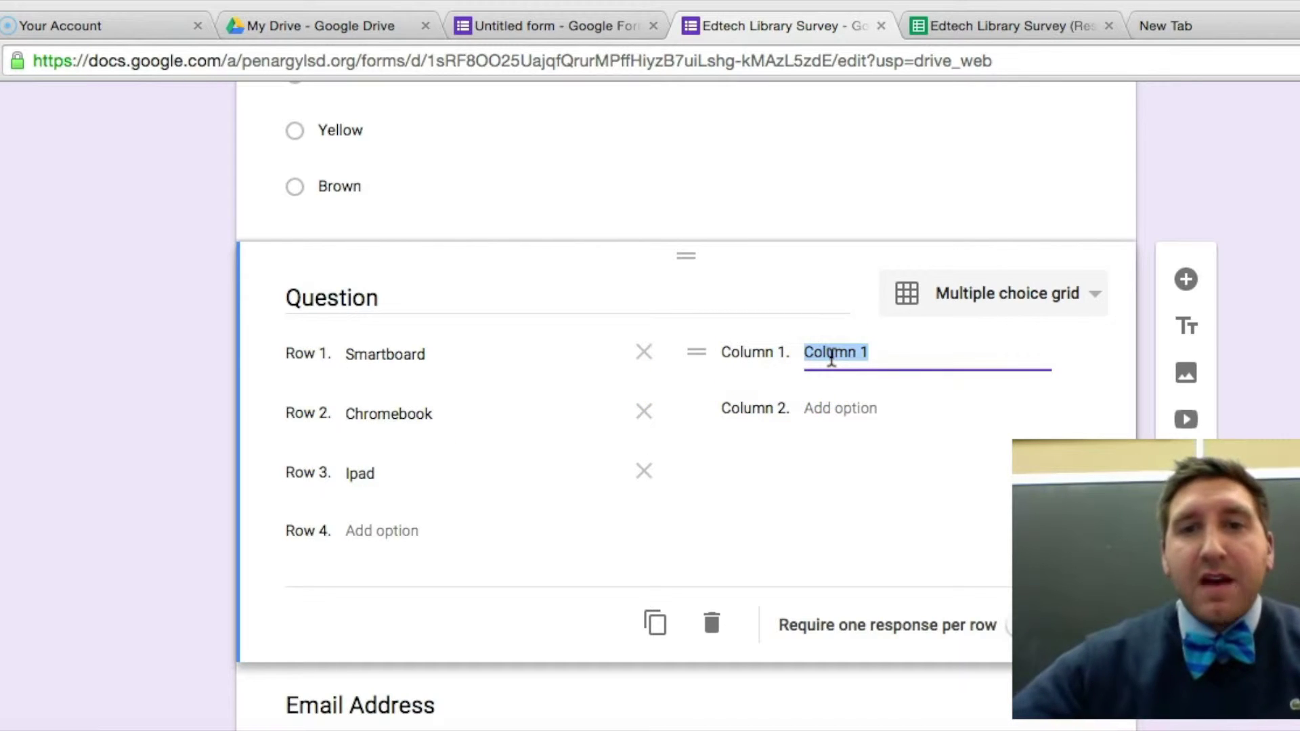
pyautogui.write('everyday')
pyautogui.press('Tab')
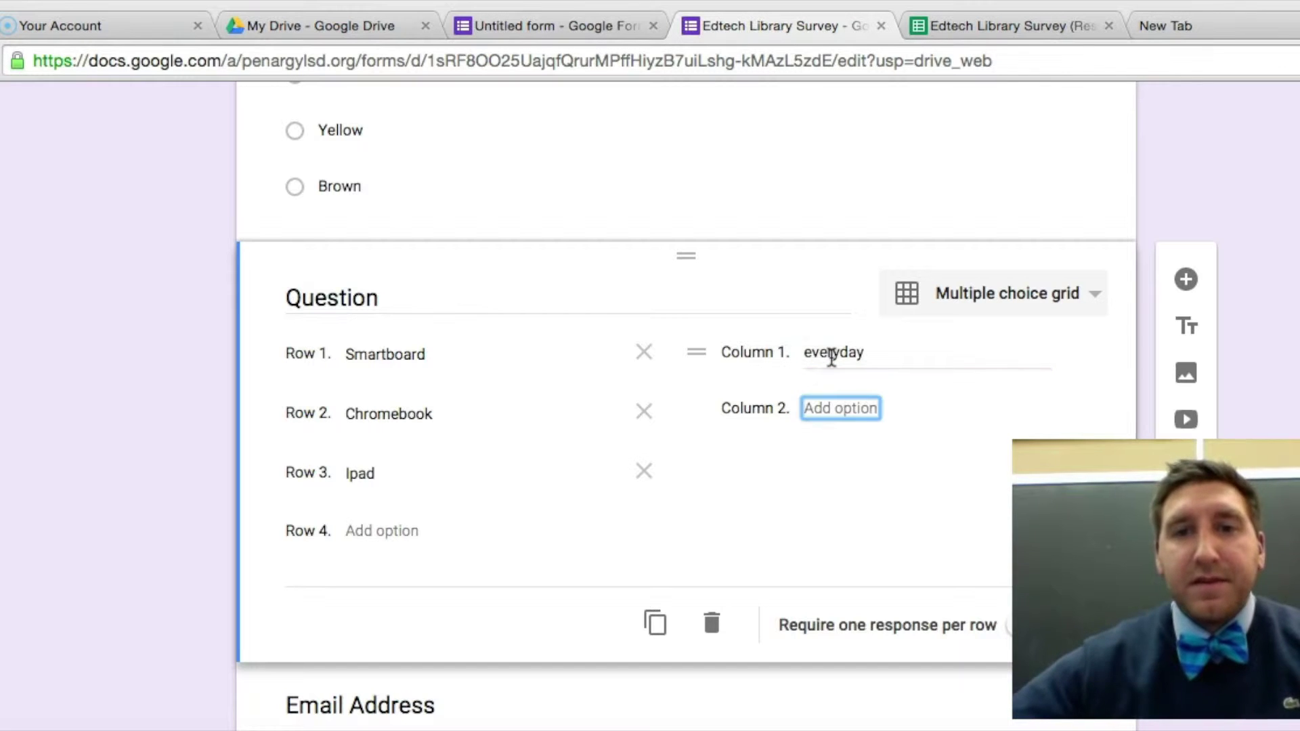
pyautogui.write('some days')
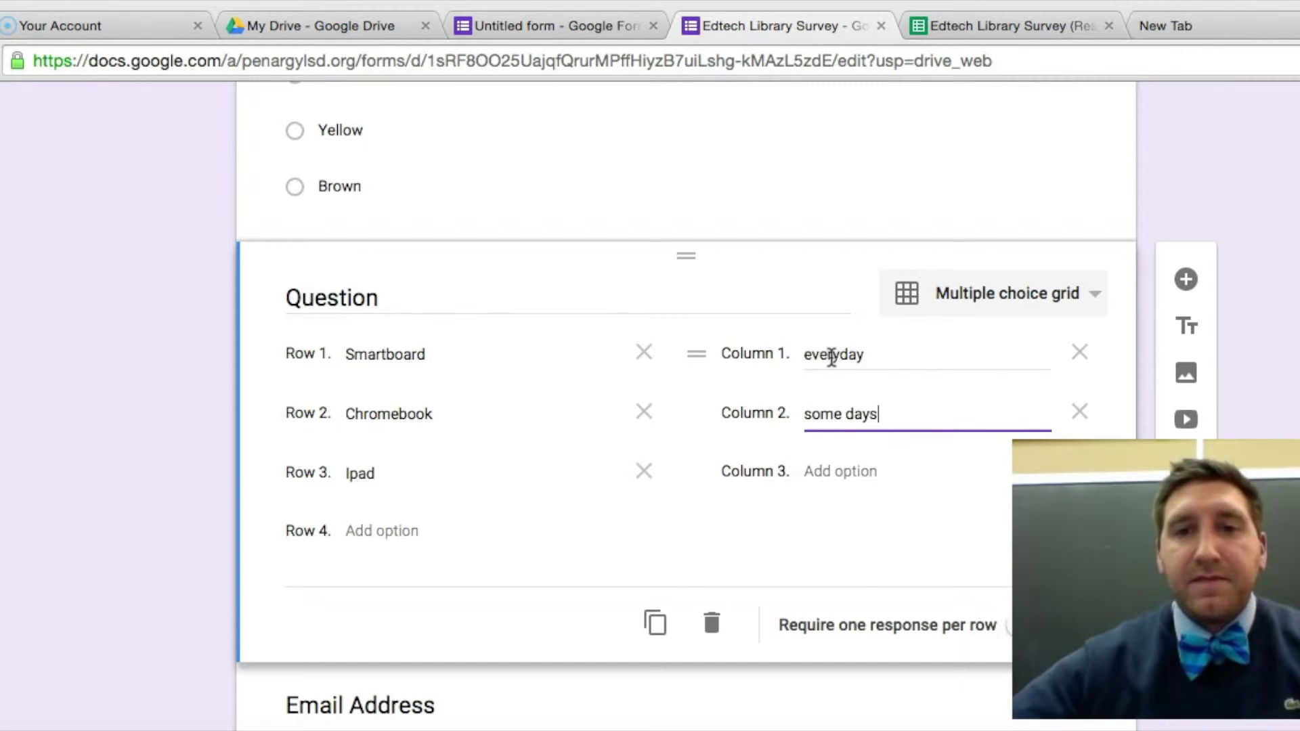
pyautogui.press('Tab')
pyautogui.click(879, 482)
pyautogui.write('neve')
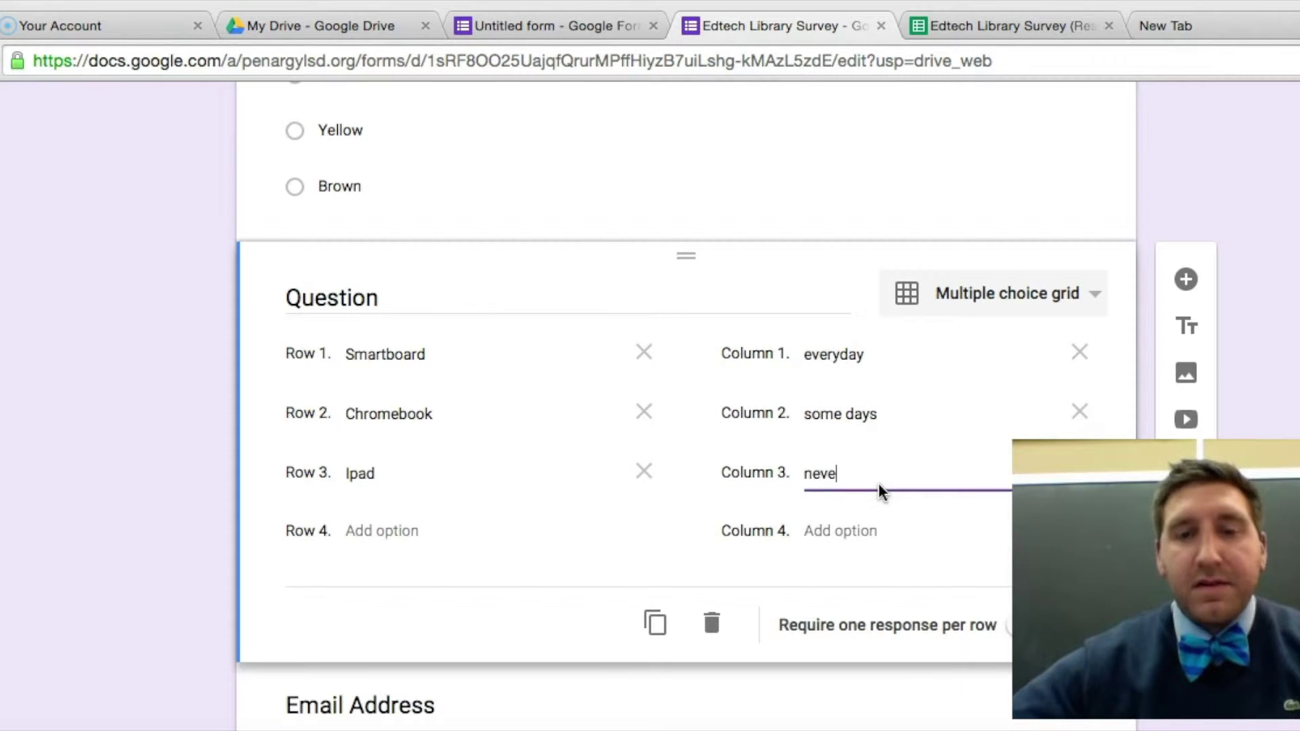
pyautogui.write('r')
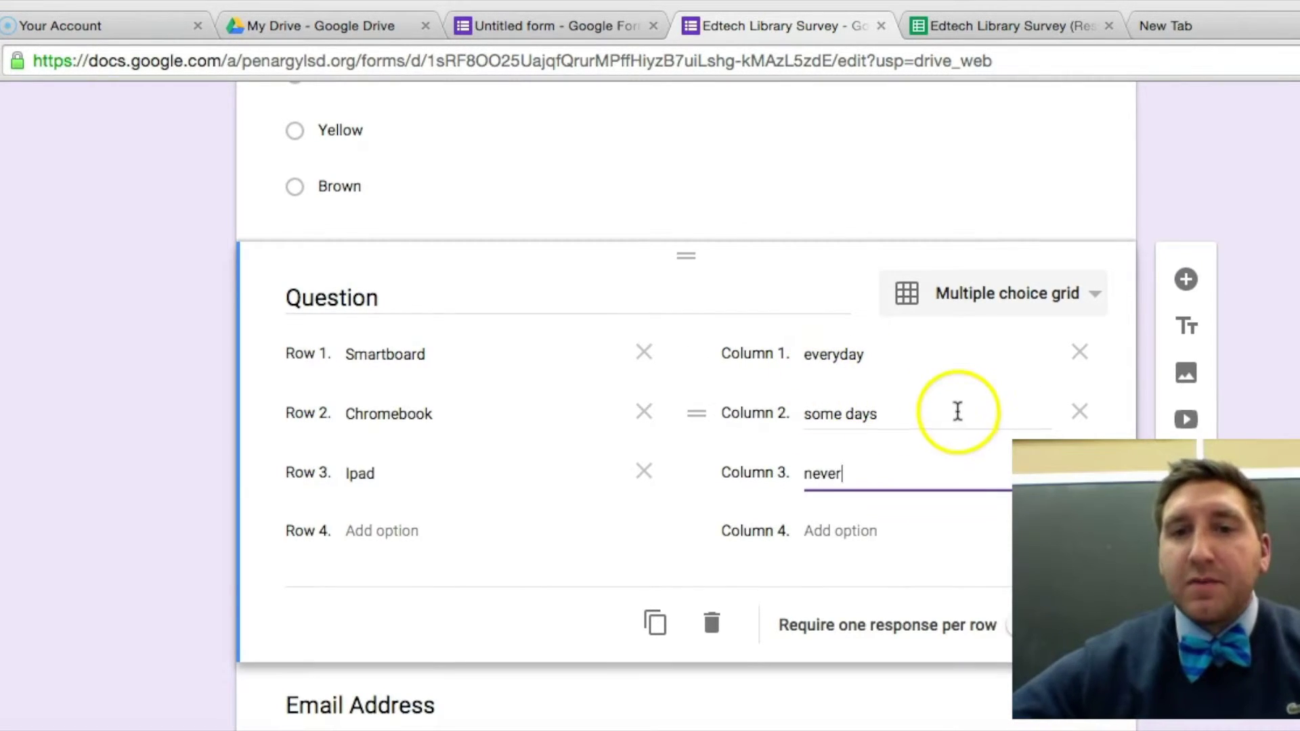
pyautogui.scroll(-2, 957, 411)
# Close the grid question and scroll back up to the Edtech Quiz title.
pyautogui.click(786, 622)
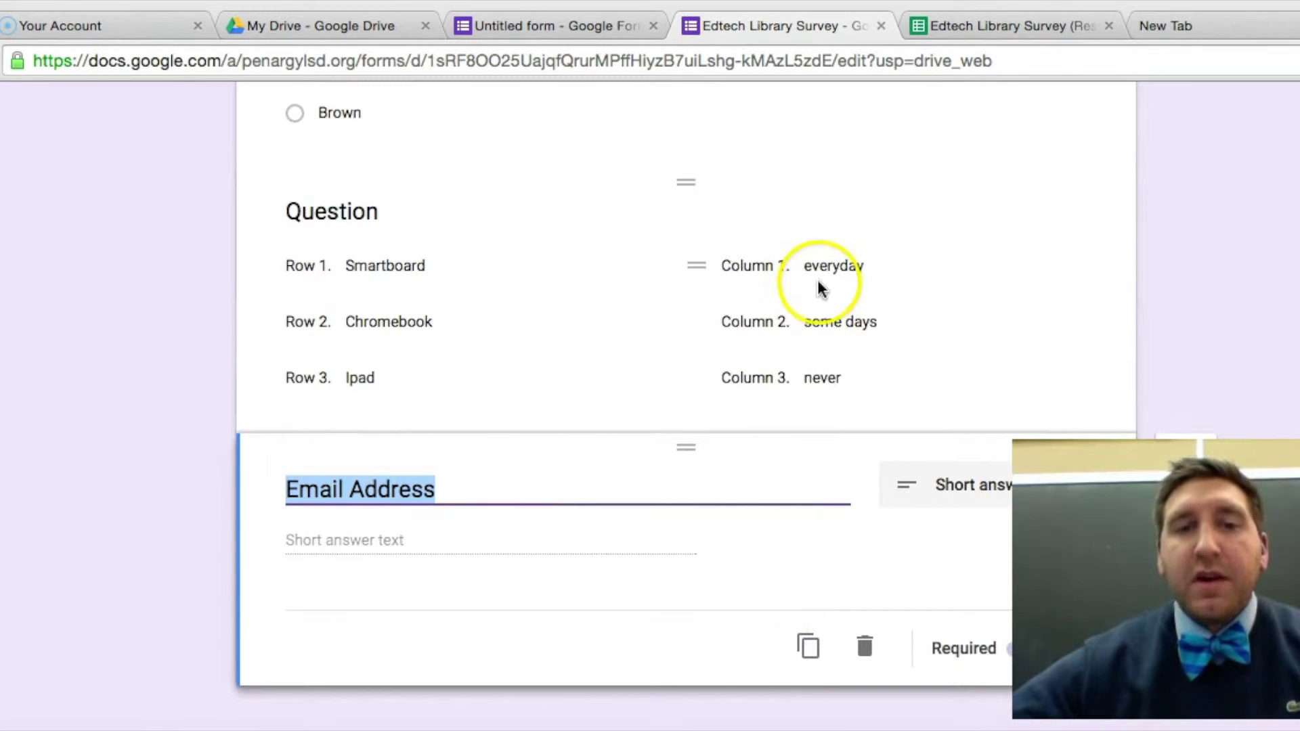
pyautogui.scroll(1, 903, 244)
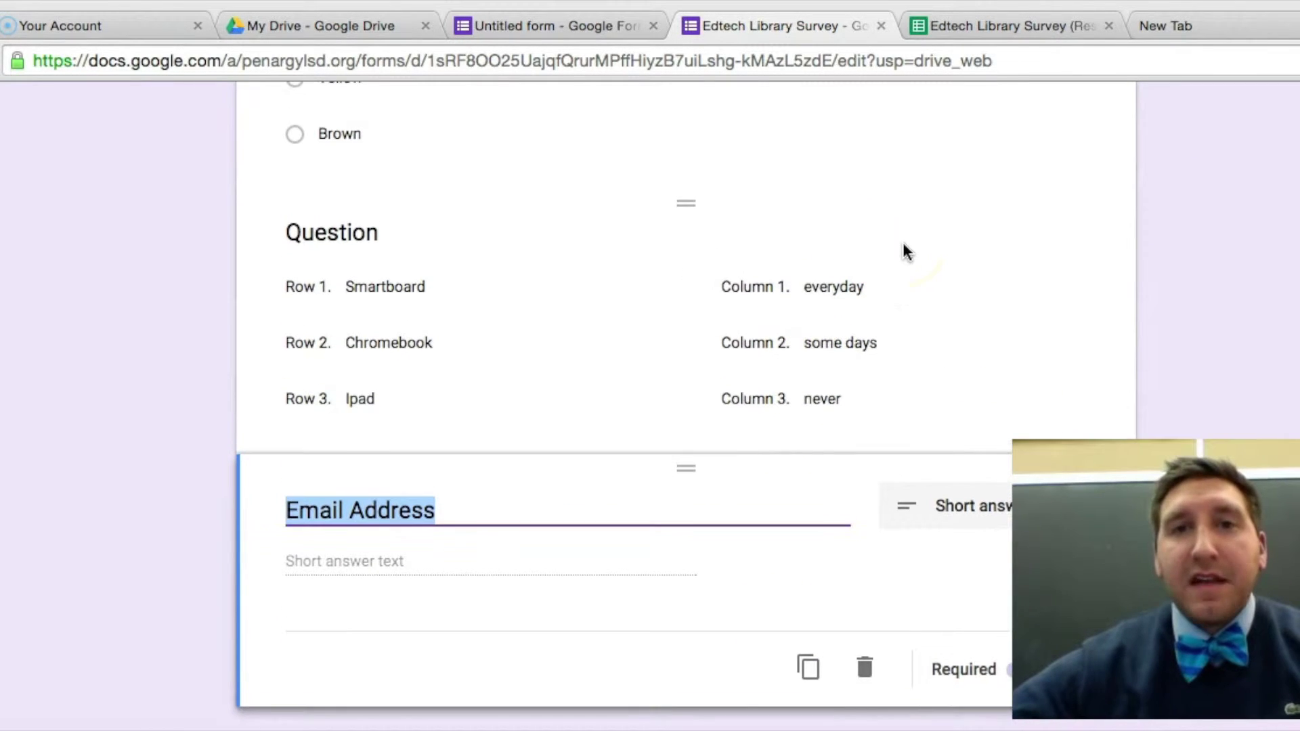
pyautogui.scroll(10, 935, 218)
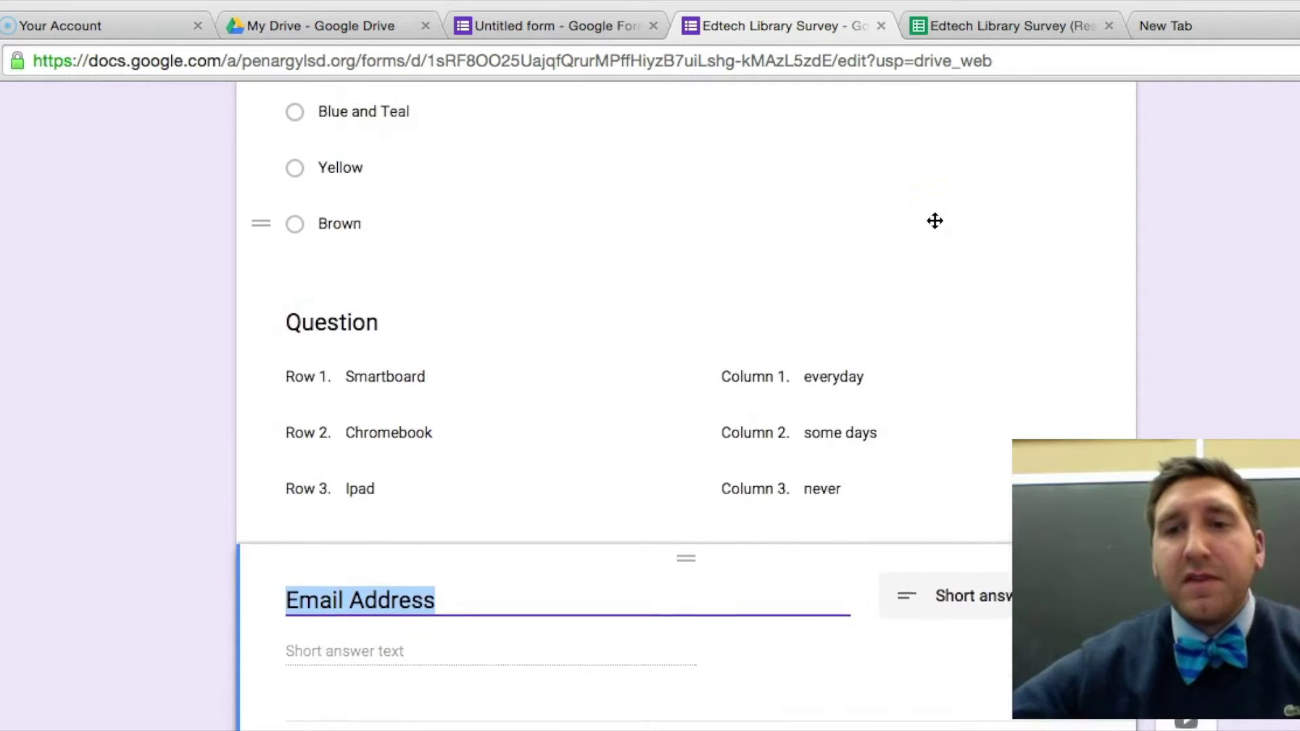
pyautogui.scroll(10, 934, 218)
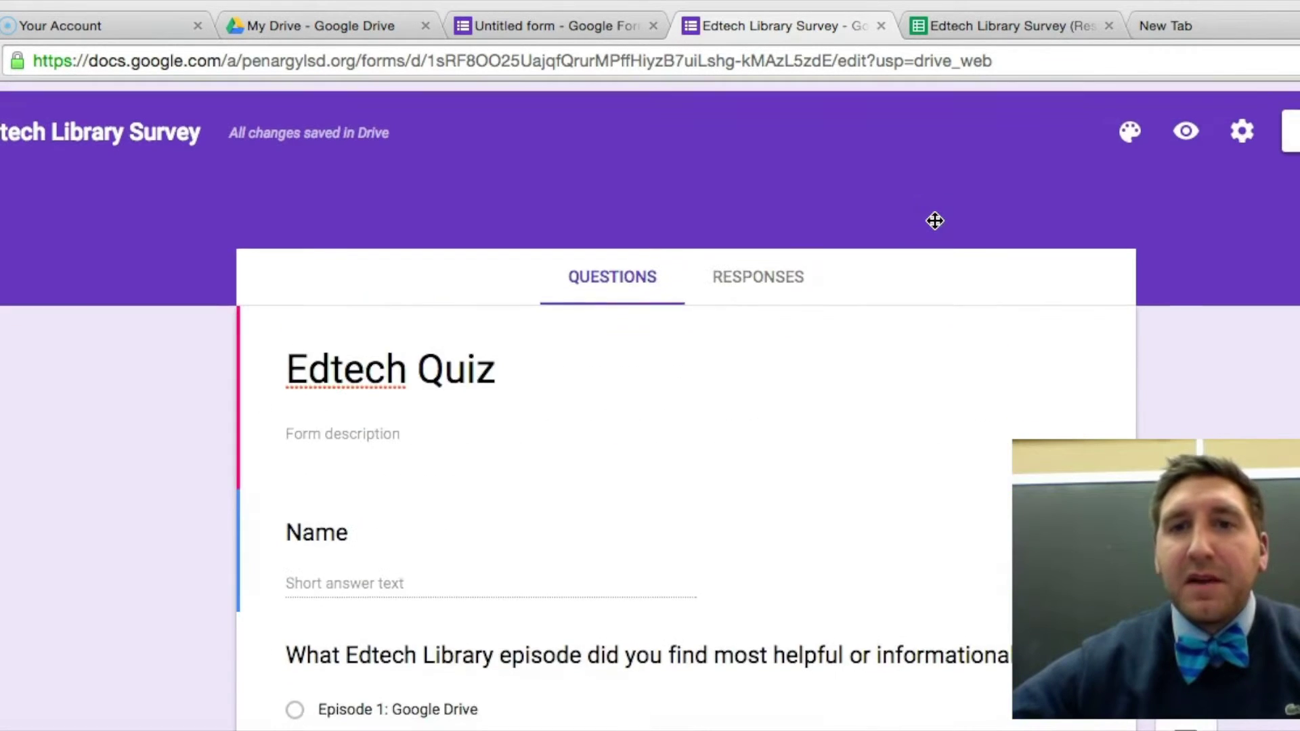
pyautogui.click(1186, 135)
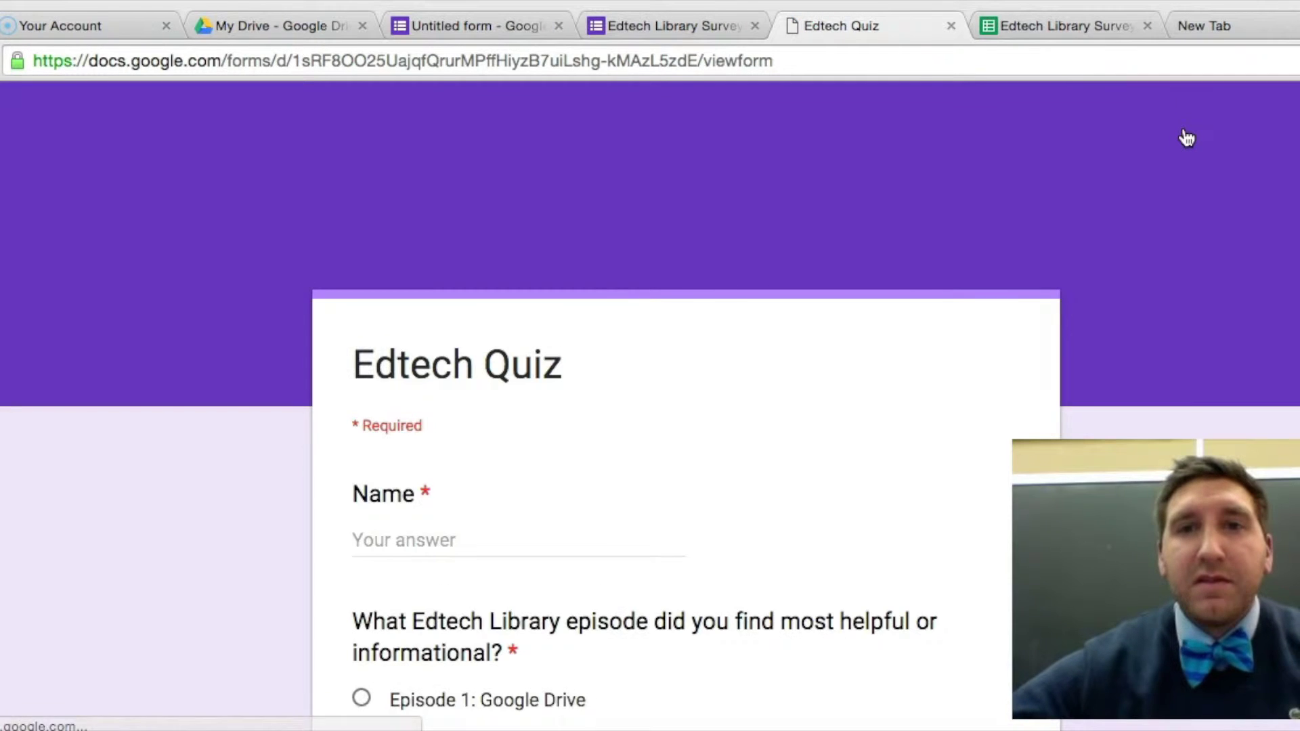
pyautogui.scroll(-10, 1186, 137)
pyautogui.scroll(-12, 1186, 137)
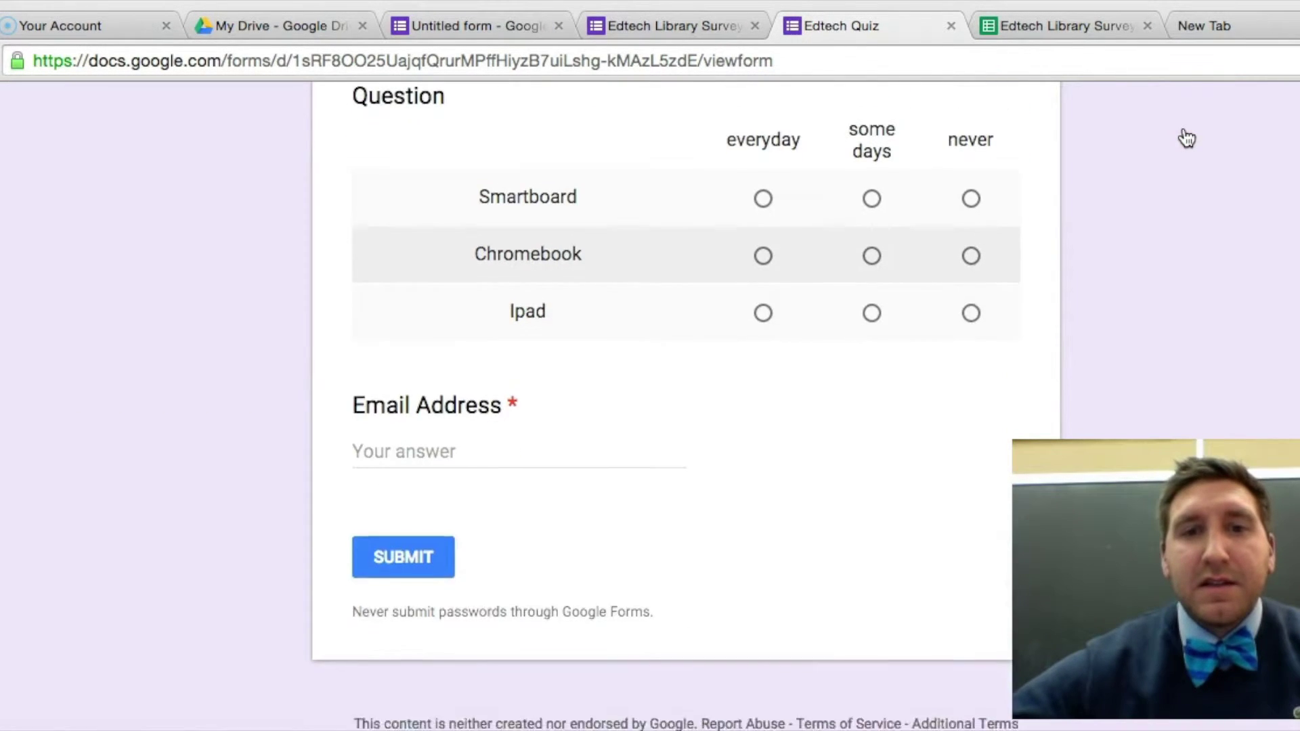
pyautogui.scroll(1, 1186, 136)
pyautogui.click(683, 222)
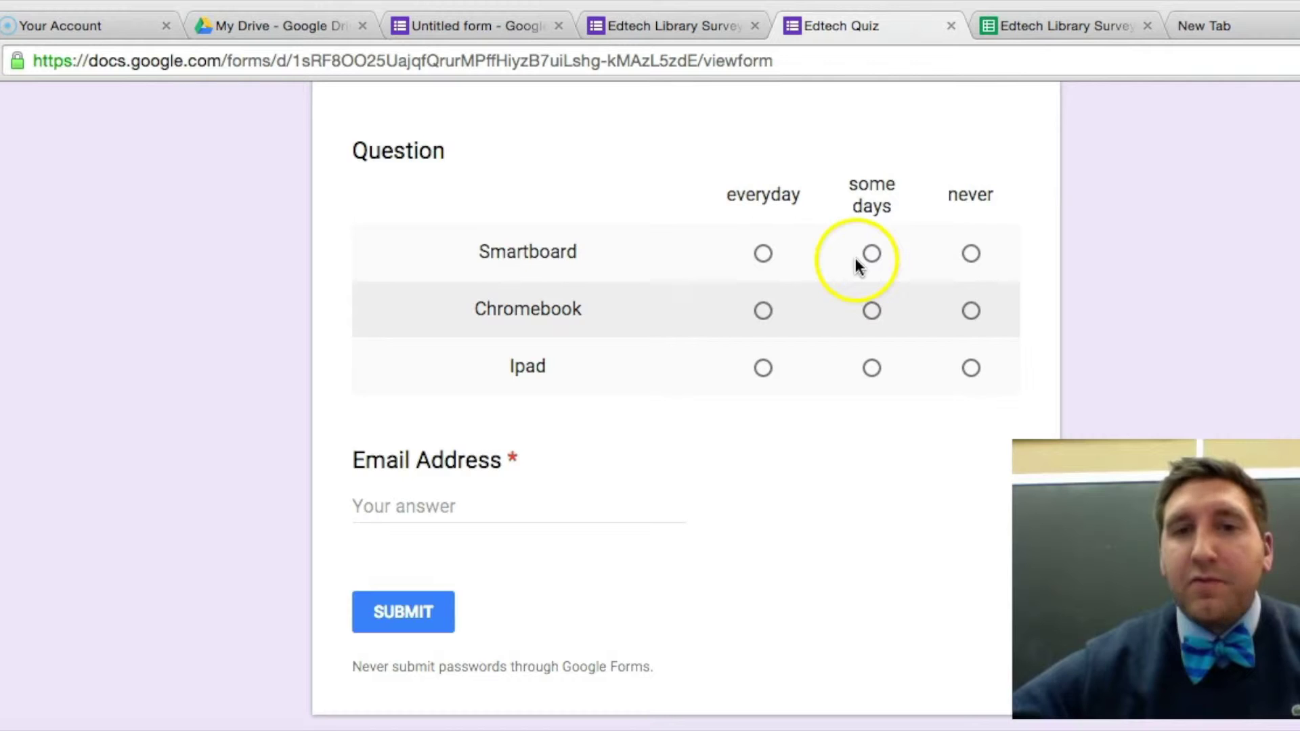
pyautogui.scroll(1, 856, 250)
pyautogui.scroll(10, 856, 251)
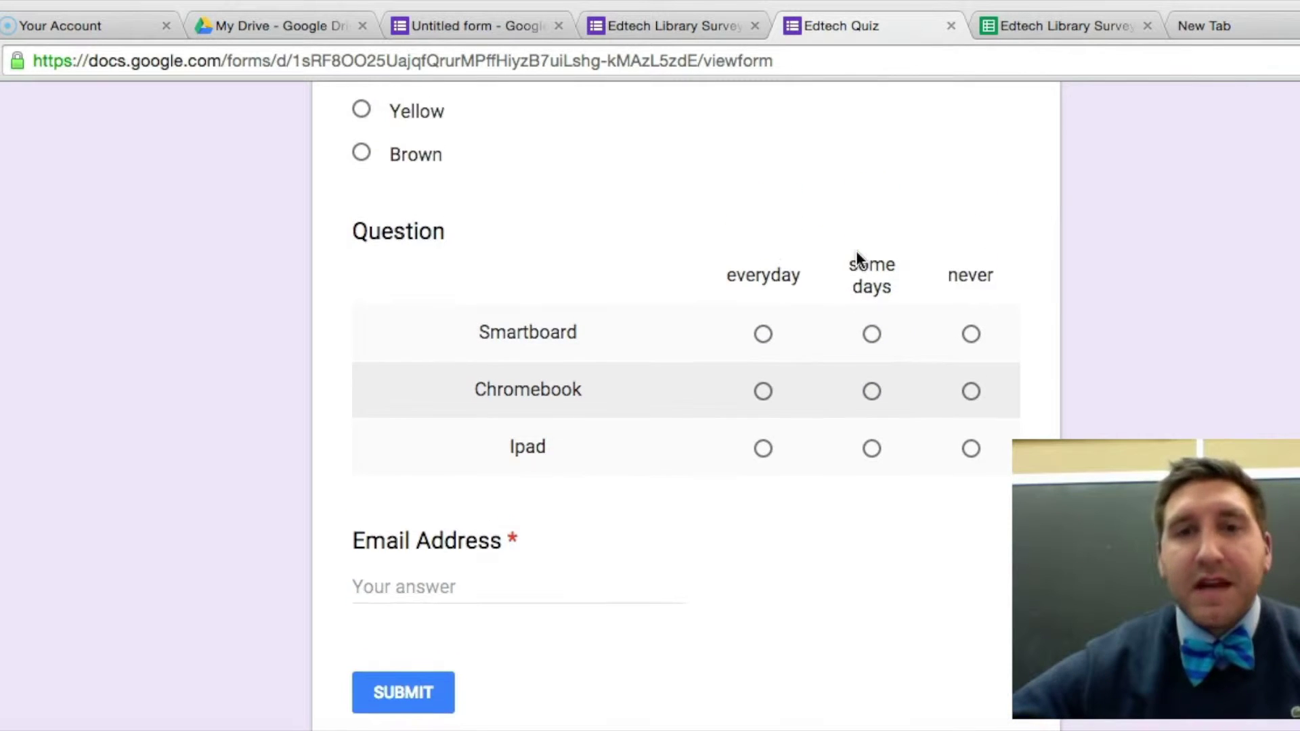
pyautogui.scroll(10, 856, 254)
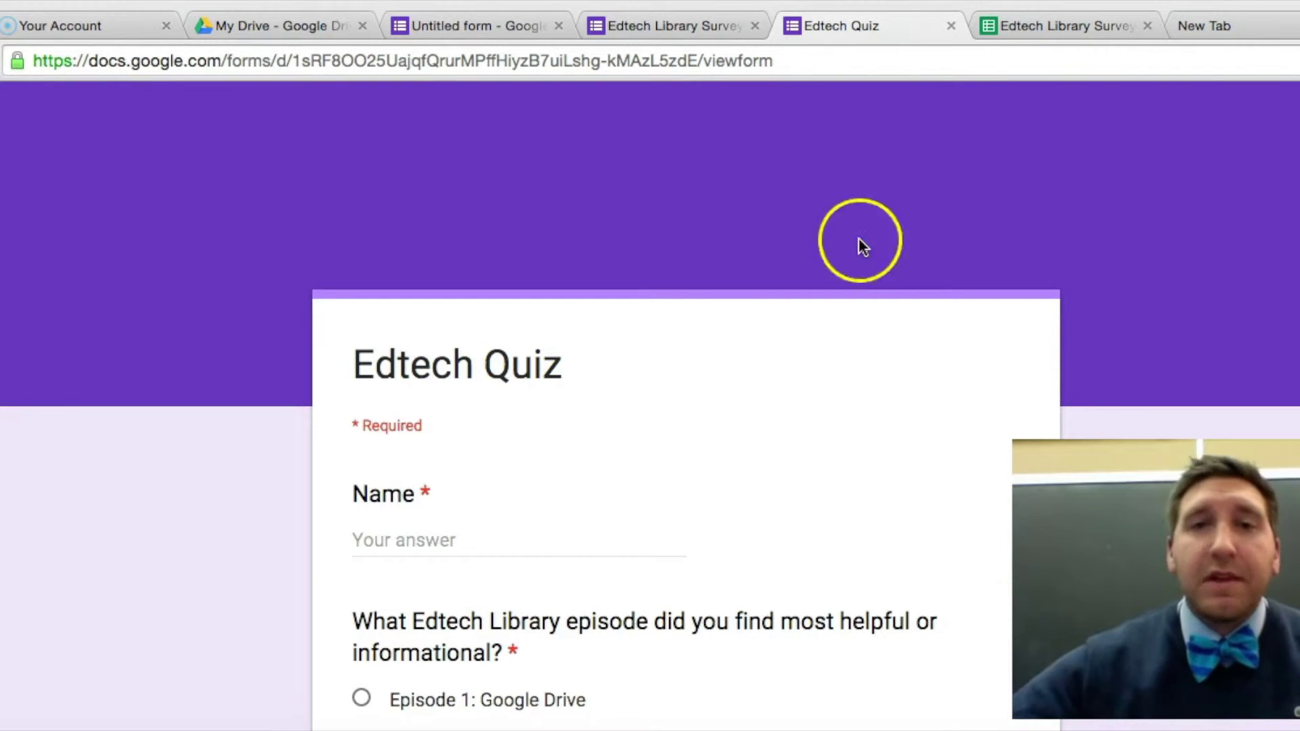
pyautogui.click(951, 26)
pyautogui.scroll(-10, 932, 293)
pyautogui.scroll(-10, 931, 292)
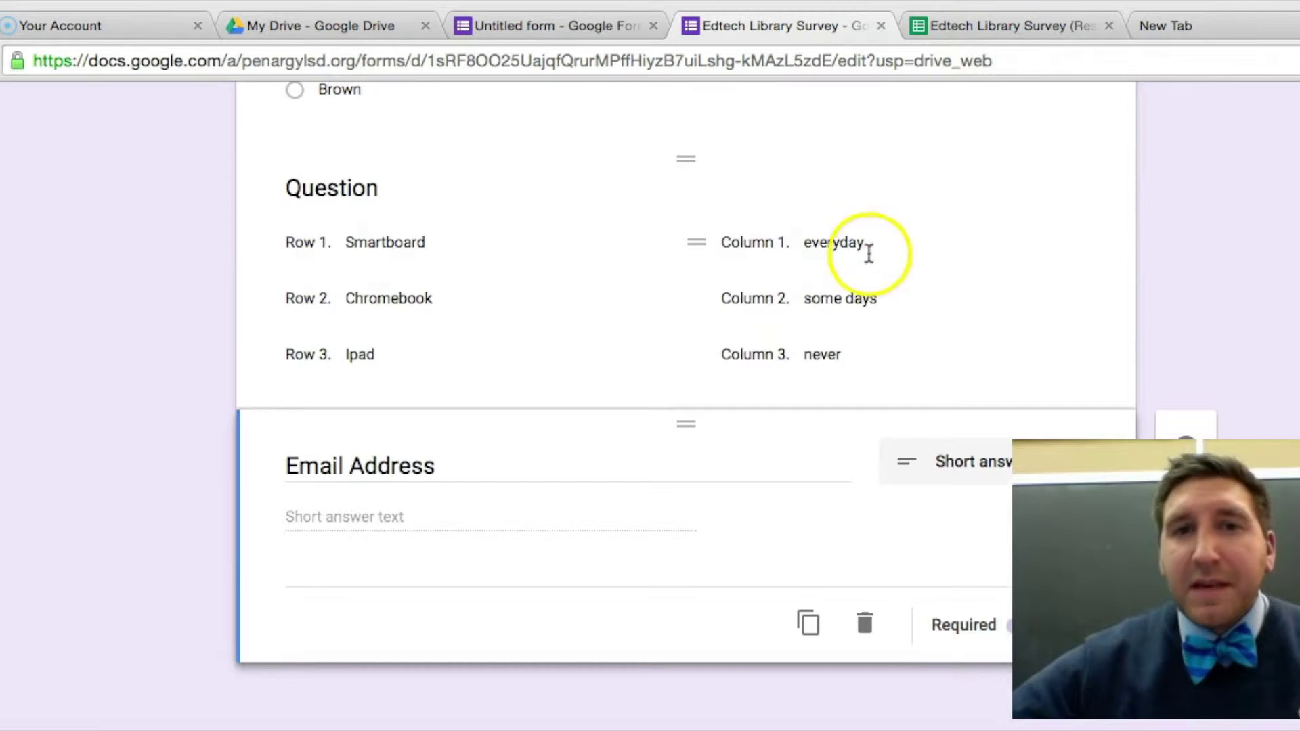
# Delete the device-usage grid question.
pyautogui.click(819, 242)
pyautogui.click(1046, 201)
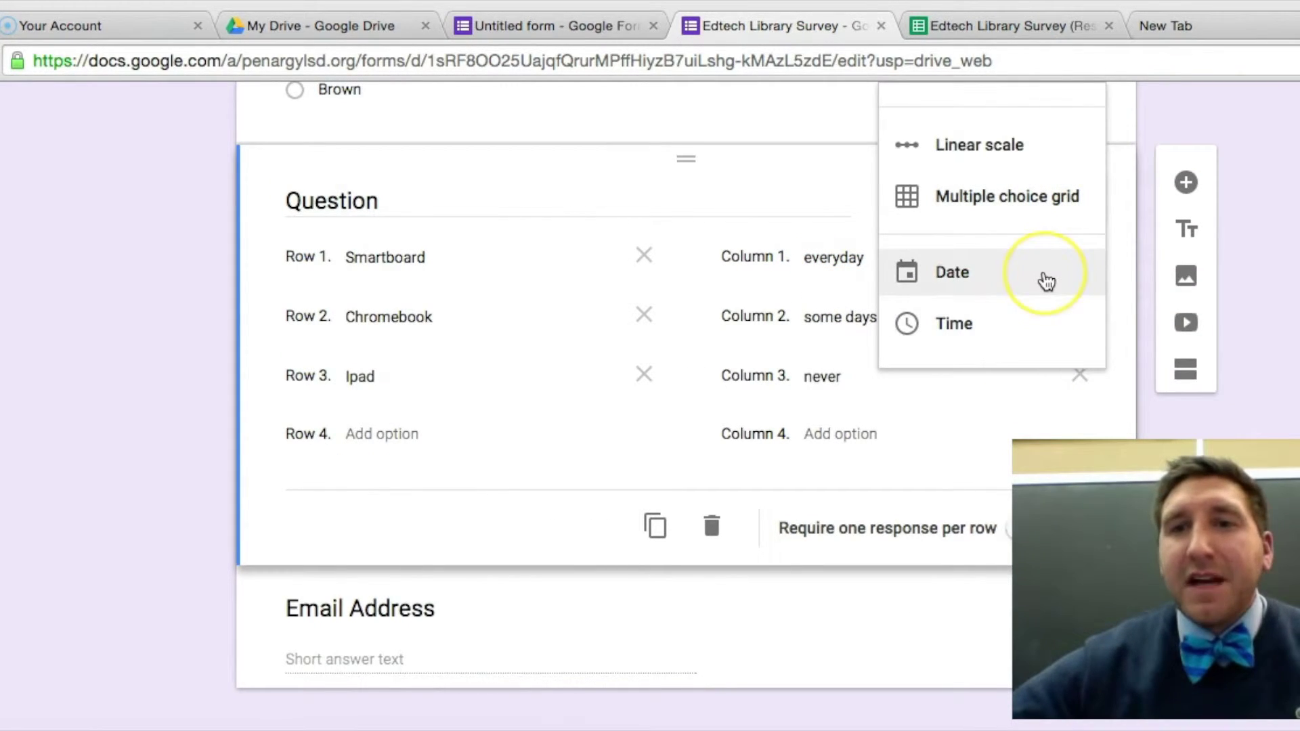
pyautogui.scroll(1, 1046, 281)
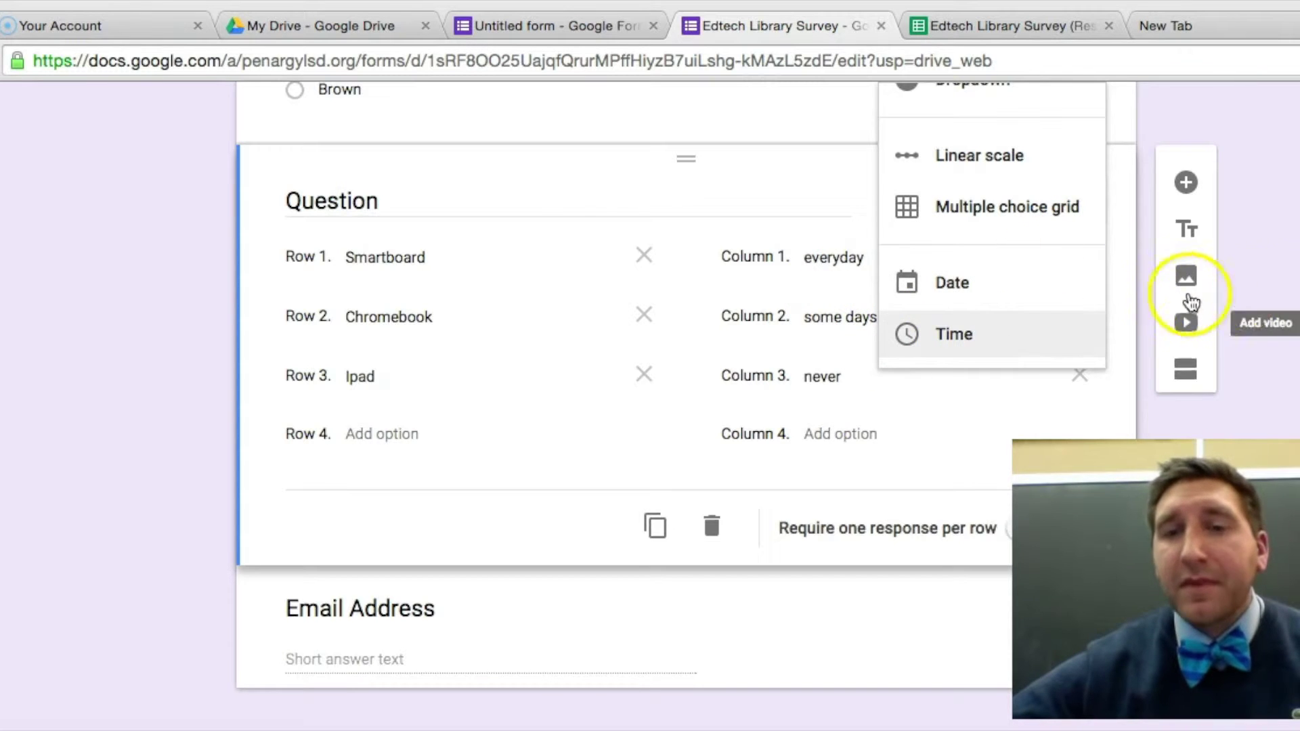
pyautogui.click(712, 527)
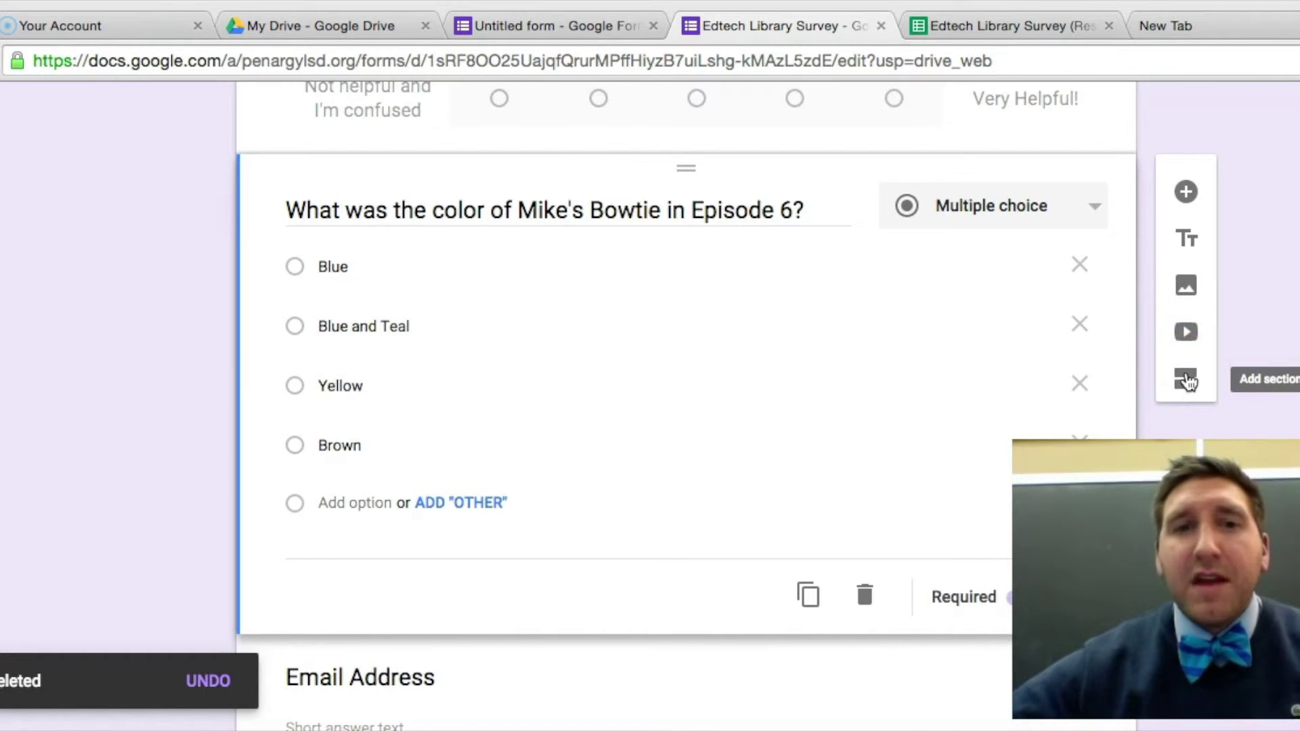
# Review the short-answer Email Address question below the bowtie-colour question.
pyautogui.scroll(-2, 1185, 370)
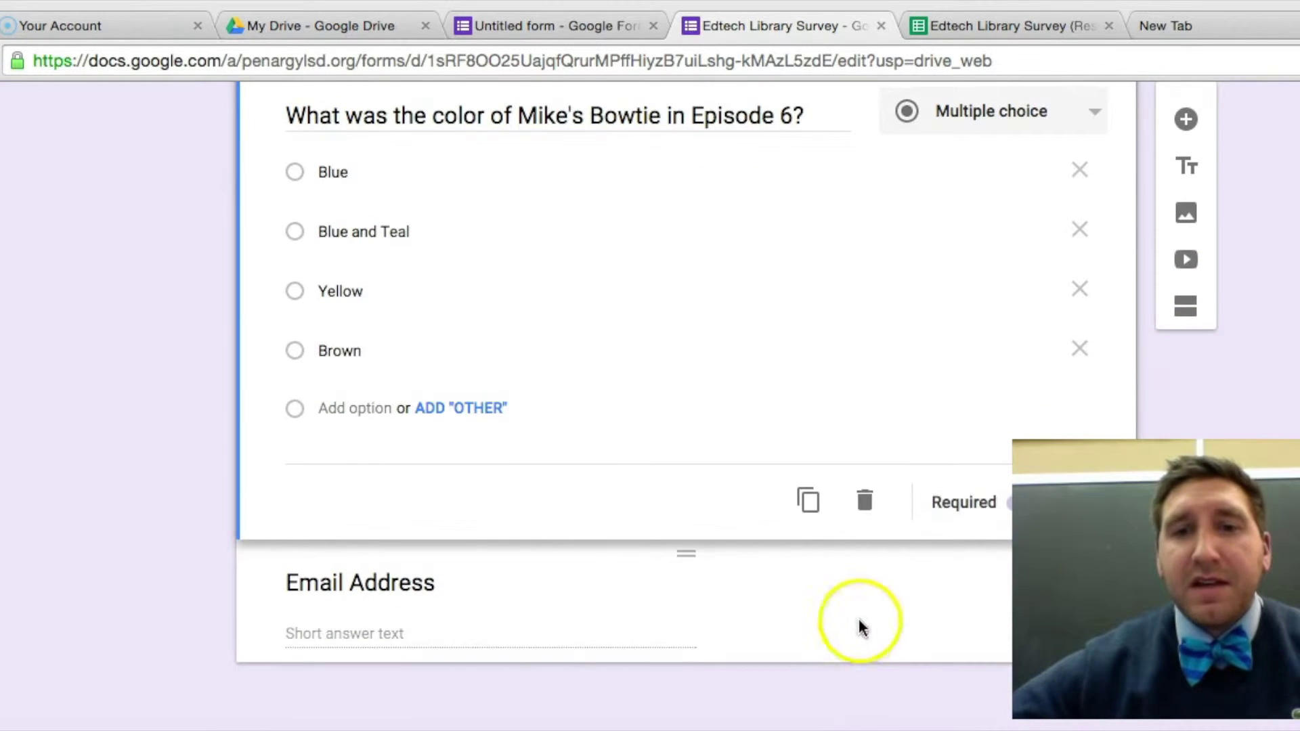
pyautogui.click(859, 621)
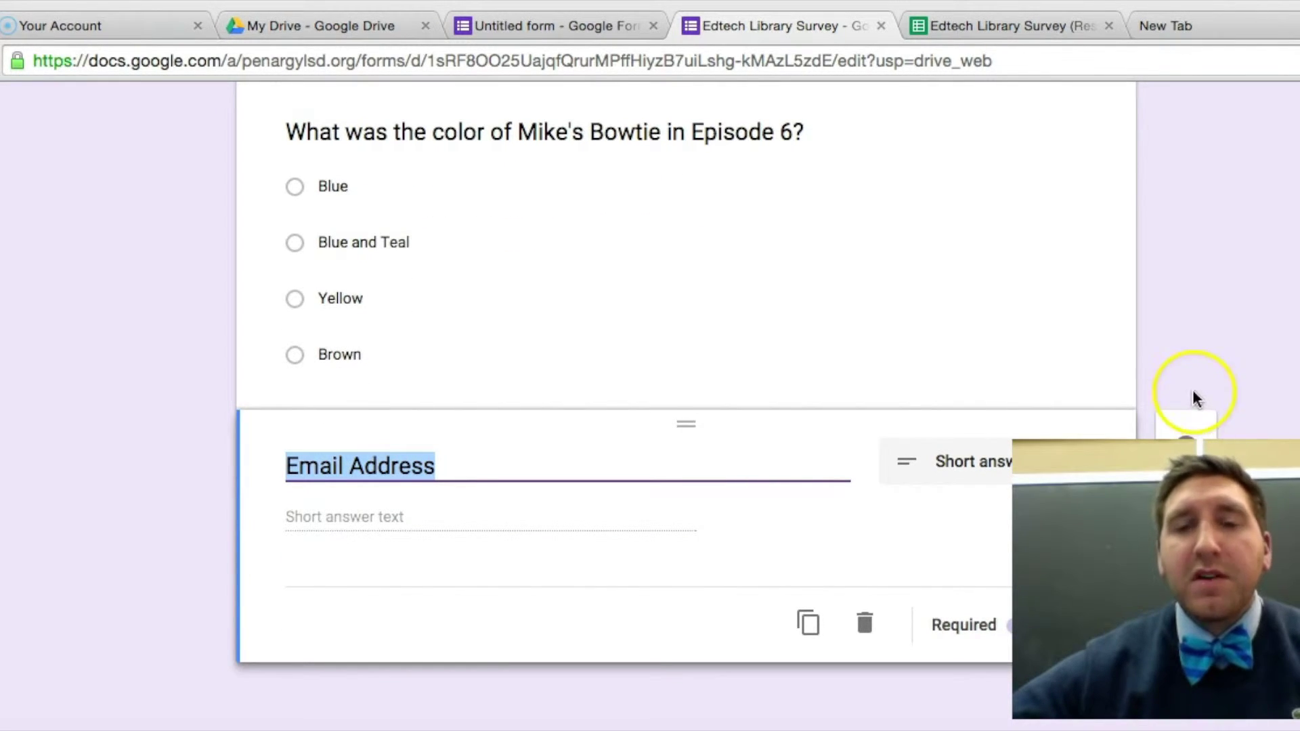
pyautogui.scroll(3, 1195, 399)
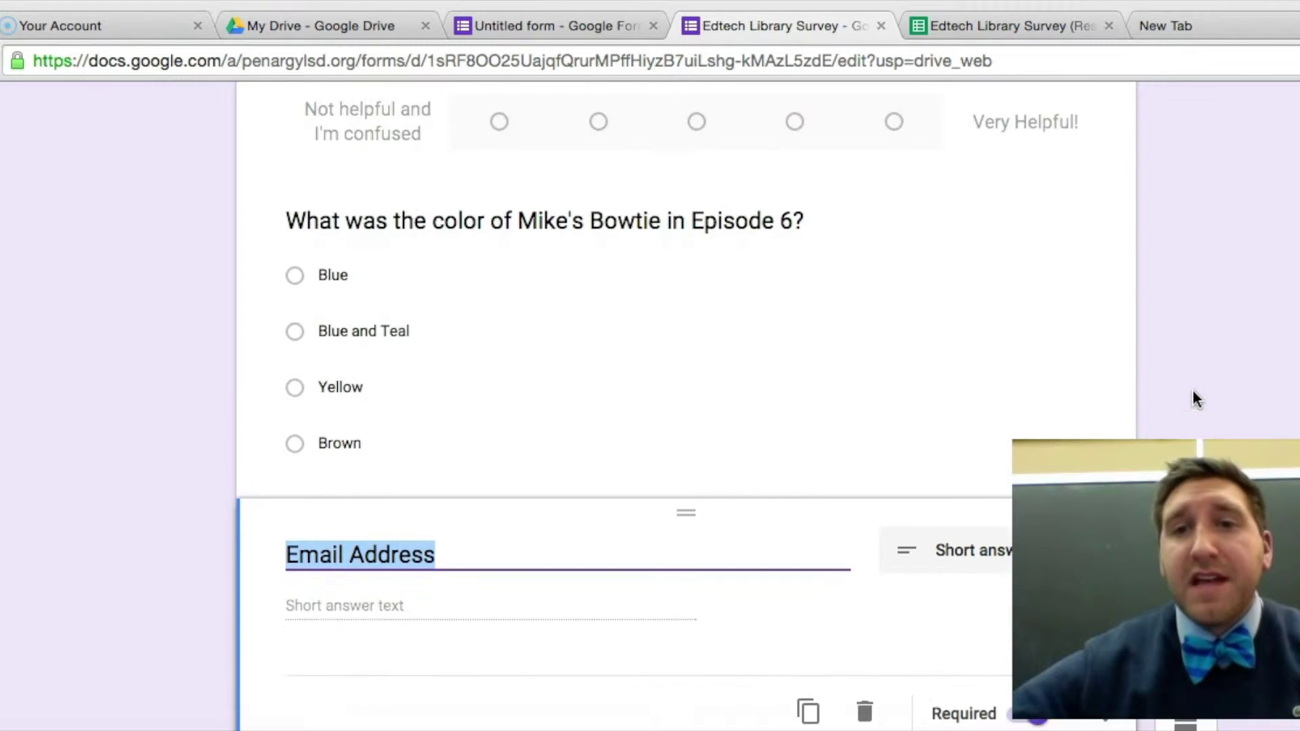
pyautogui.scroll(6, 1194, 400)
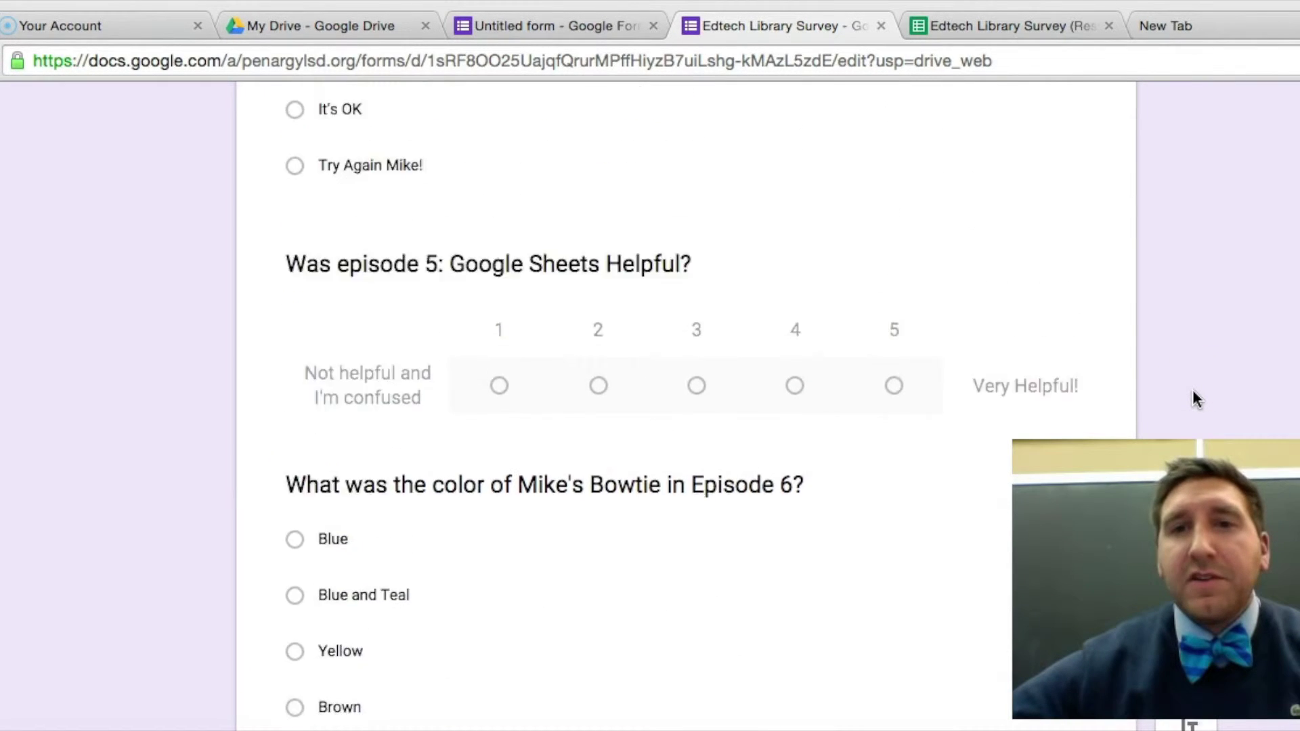
pyautogui.scroll(-6, 1195, 399)
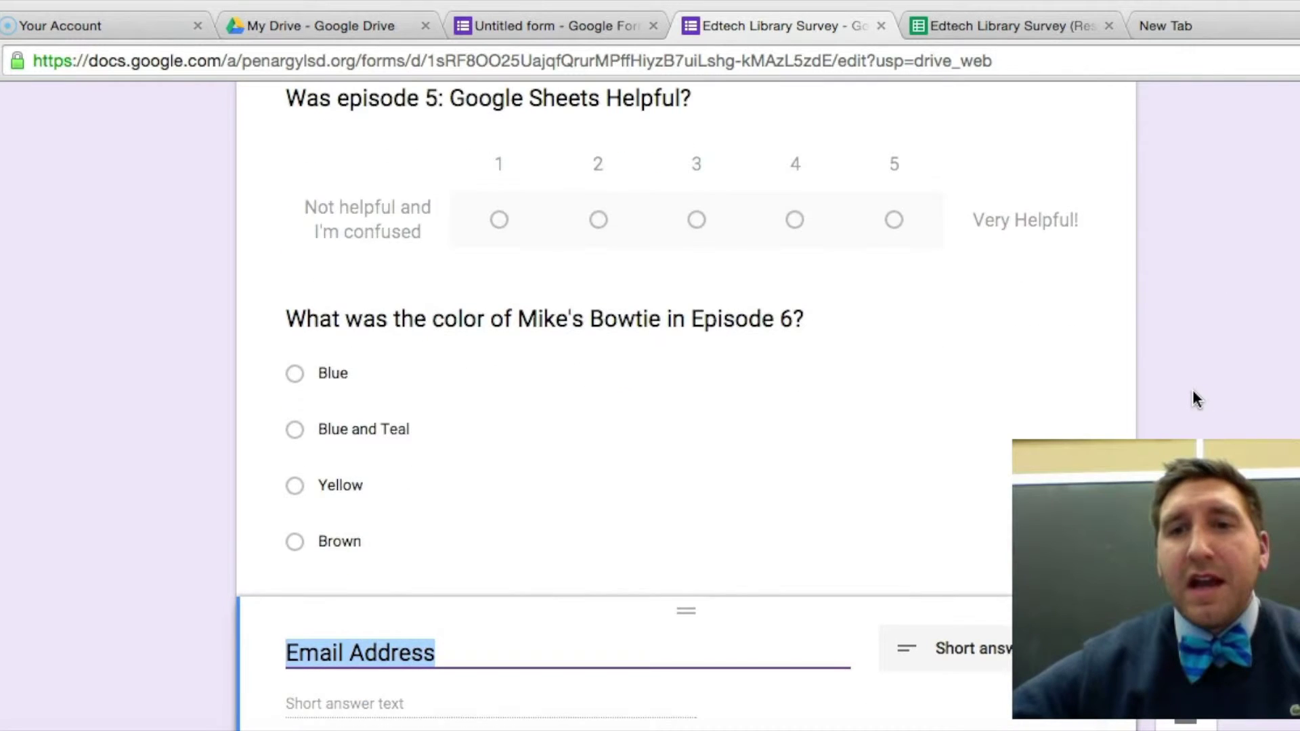
pyautogui.scroll(4, 1194, 399)
pyautogui.click(968, 316)
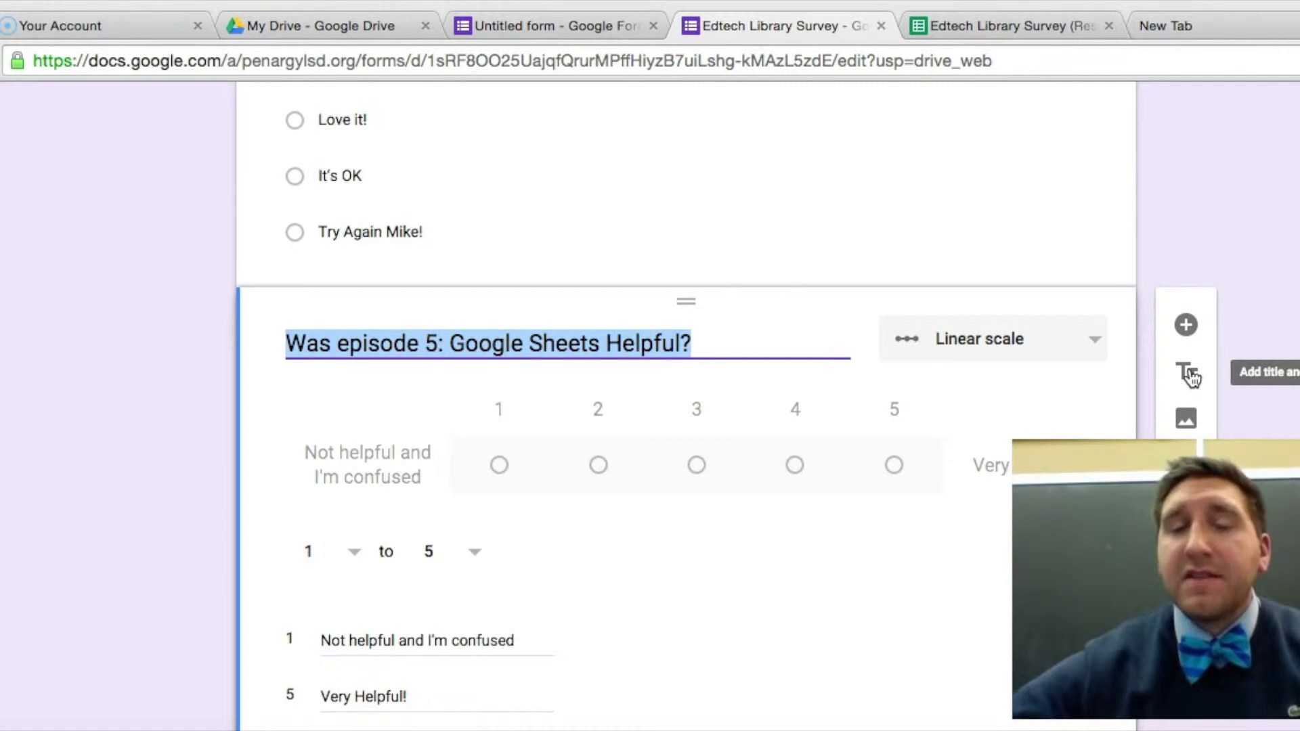
pyautogui.click(1190, 379)
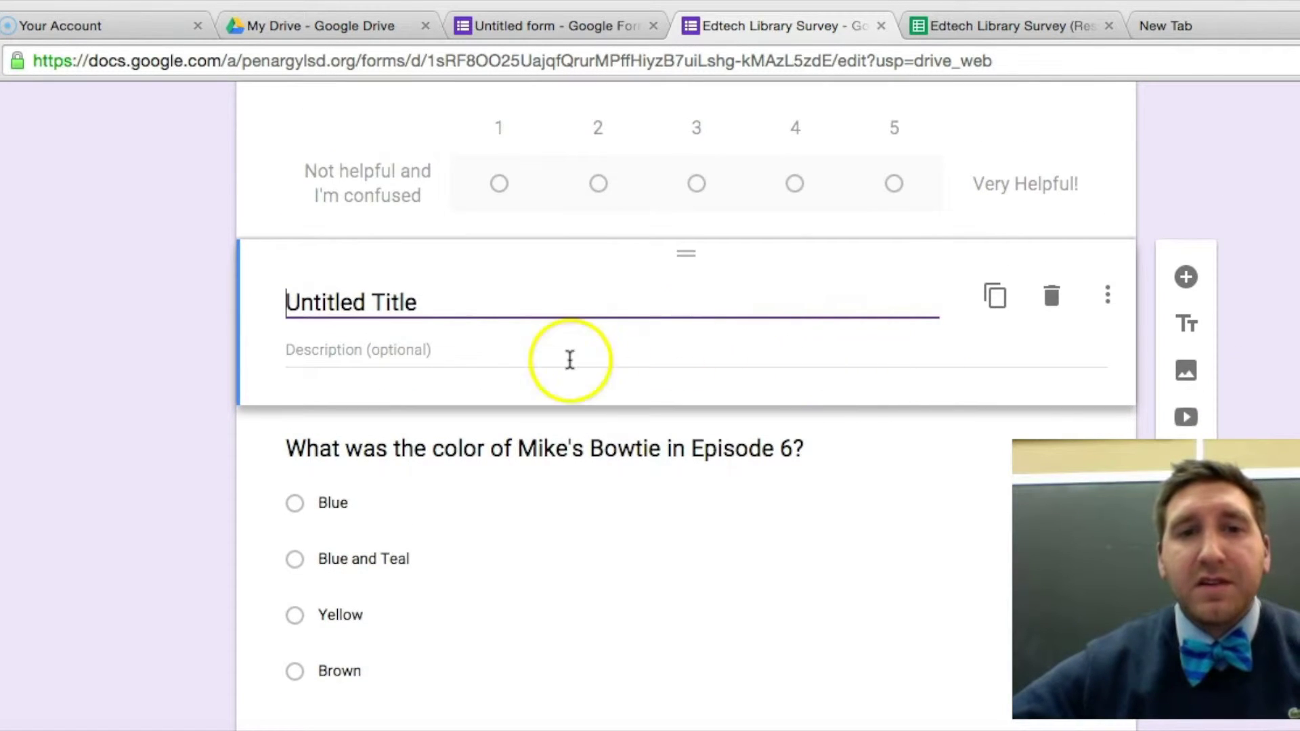
pyautogui.scroll(-3, 568, 359)
pyautogui.scroll(3, 568, 359)
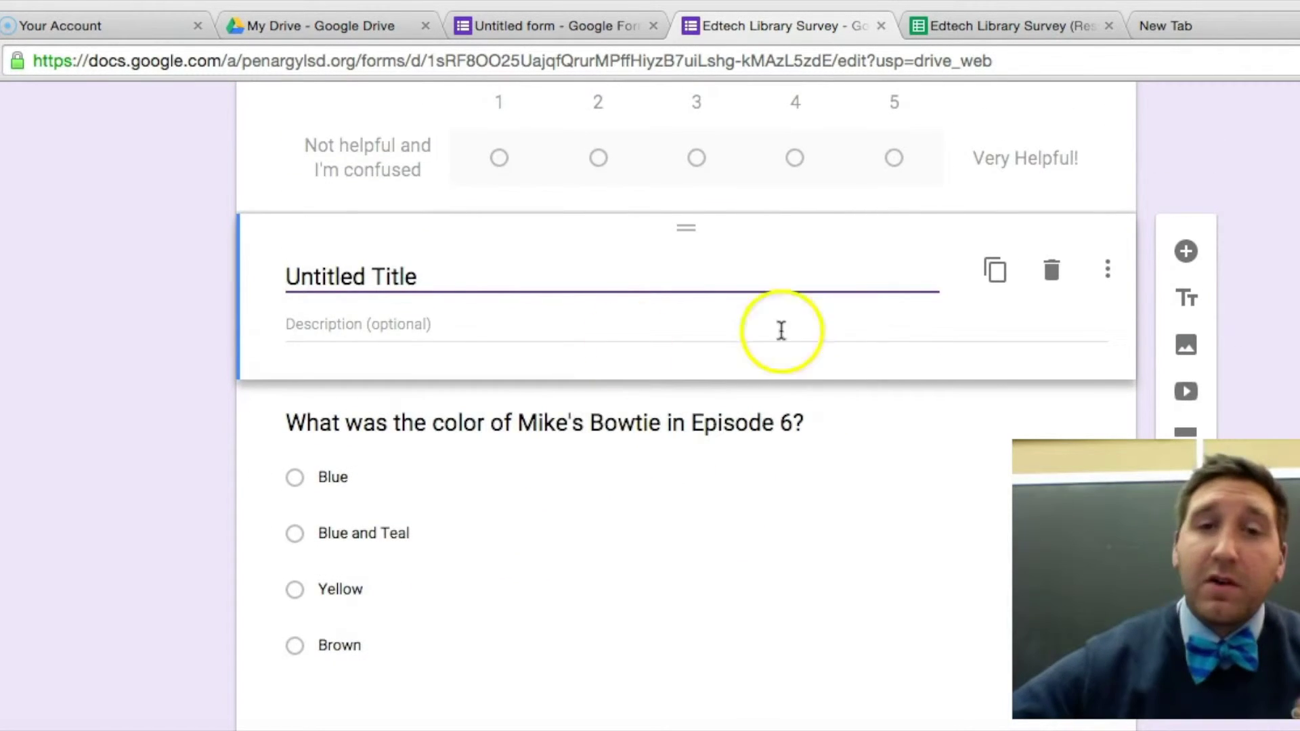
pyautogui.click(1052, 290)
pyautogui.scroll(10, 1052, 289)
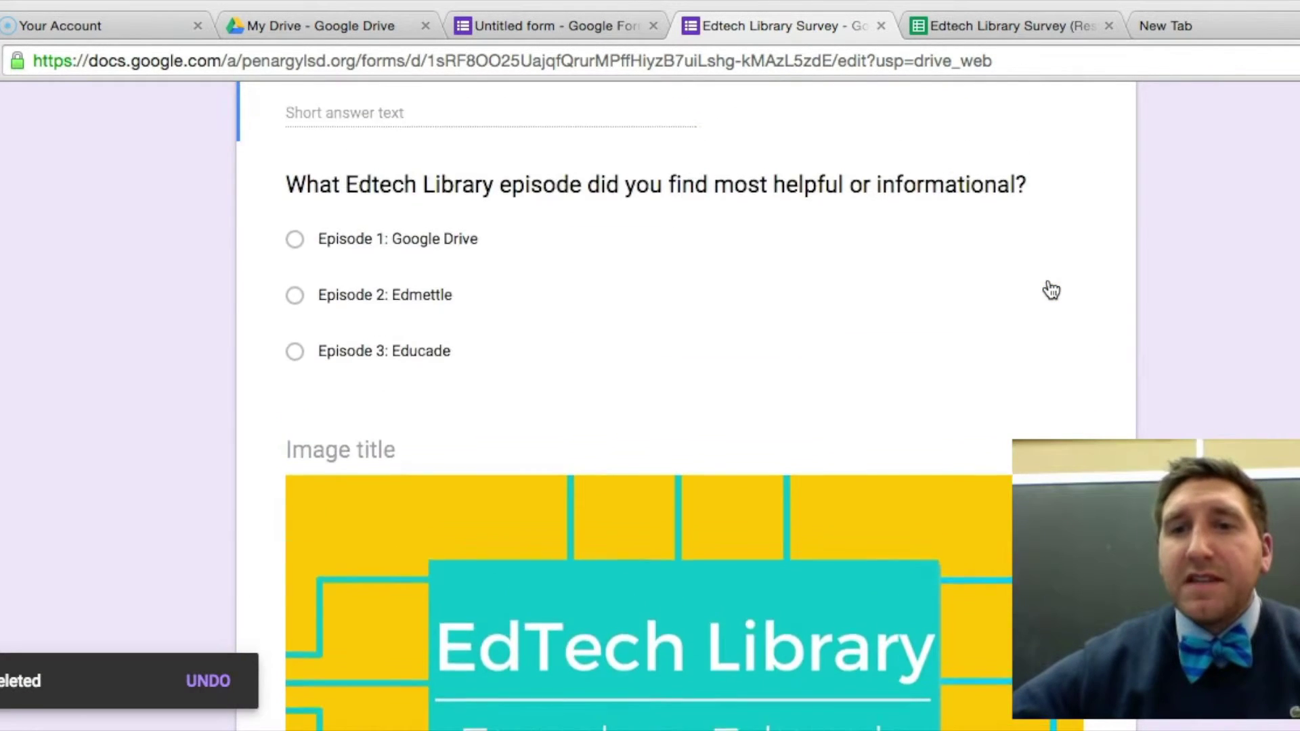
pyautogui.scroll(7, 1051, 290)
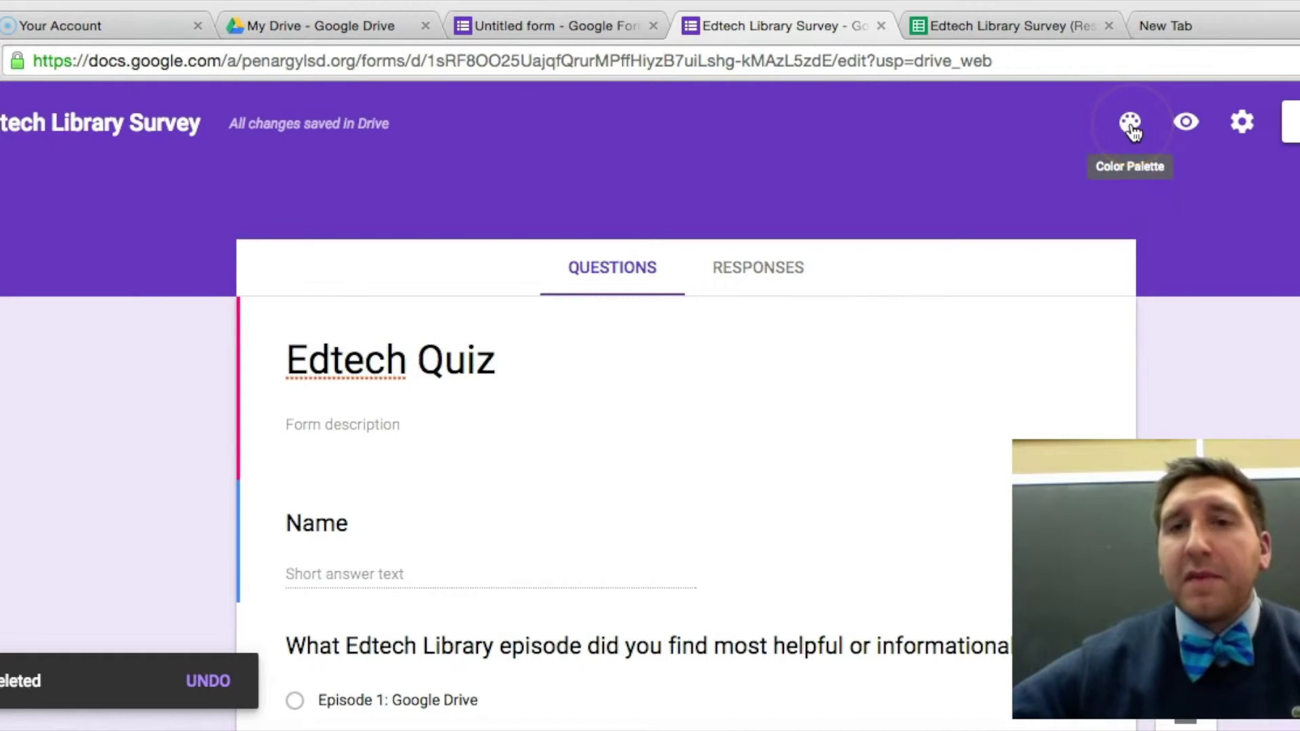
pyautogui.click(1187, 125)
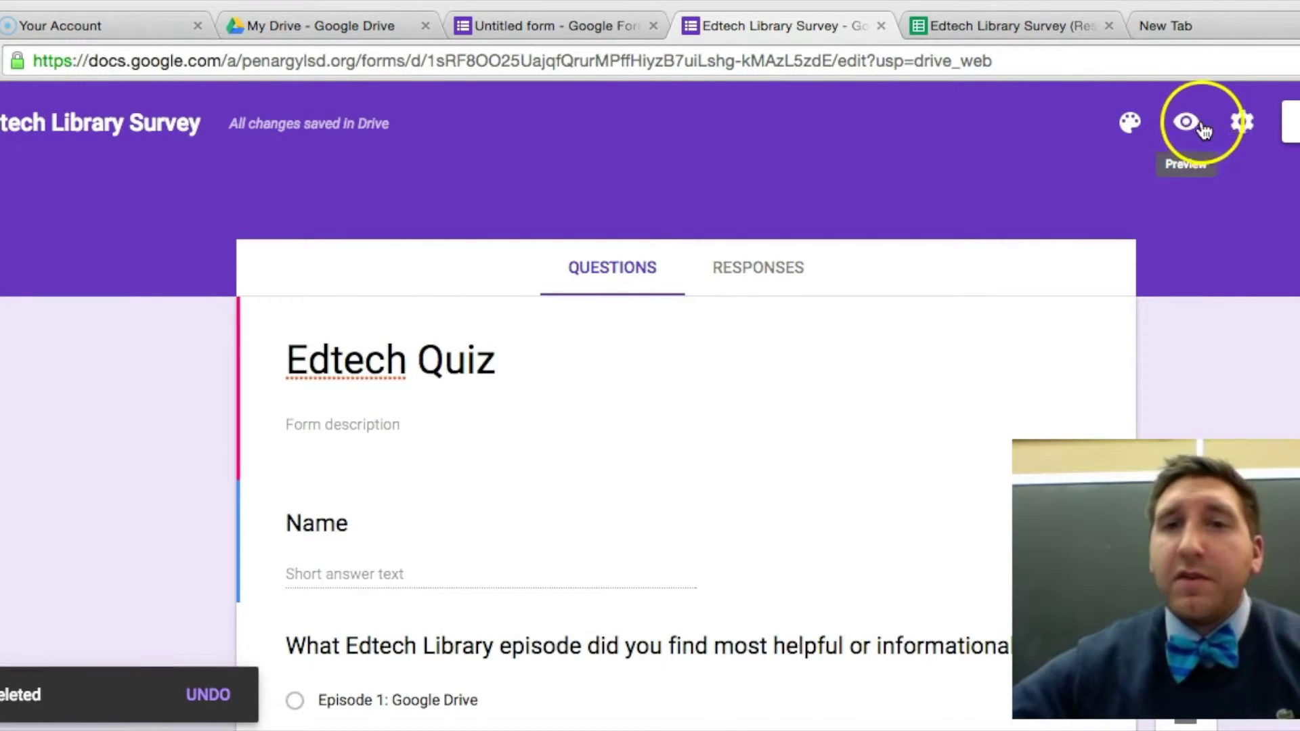
pyautogui.scroll(15, 1161, 127)
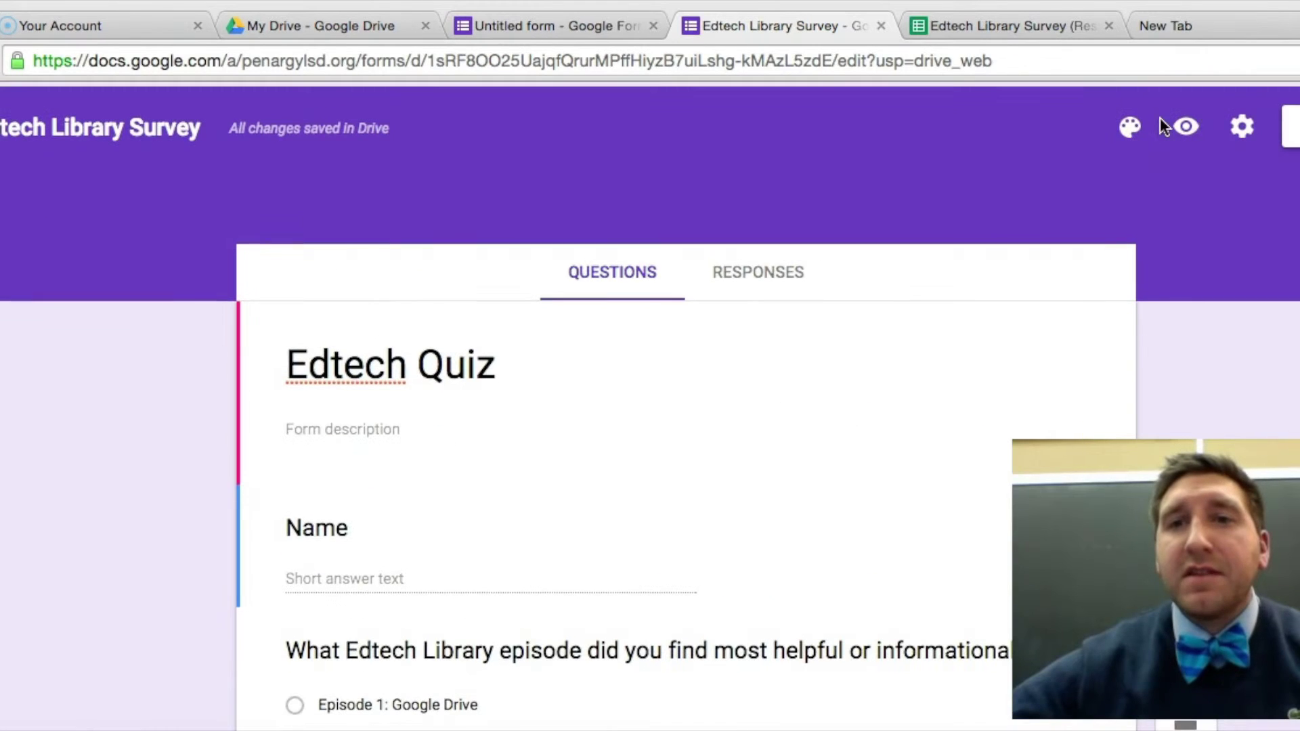
pyautogui.click(1242, 123)
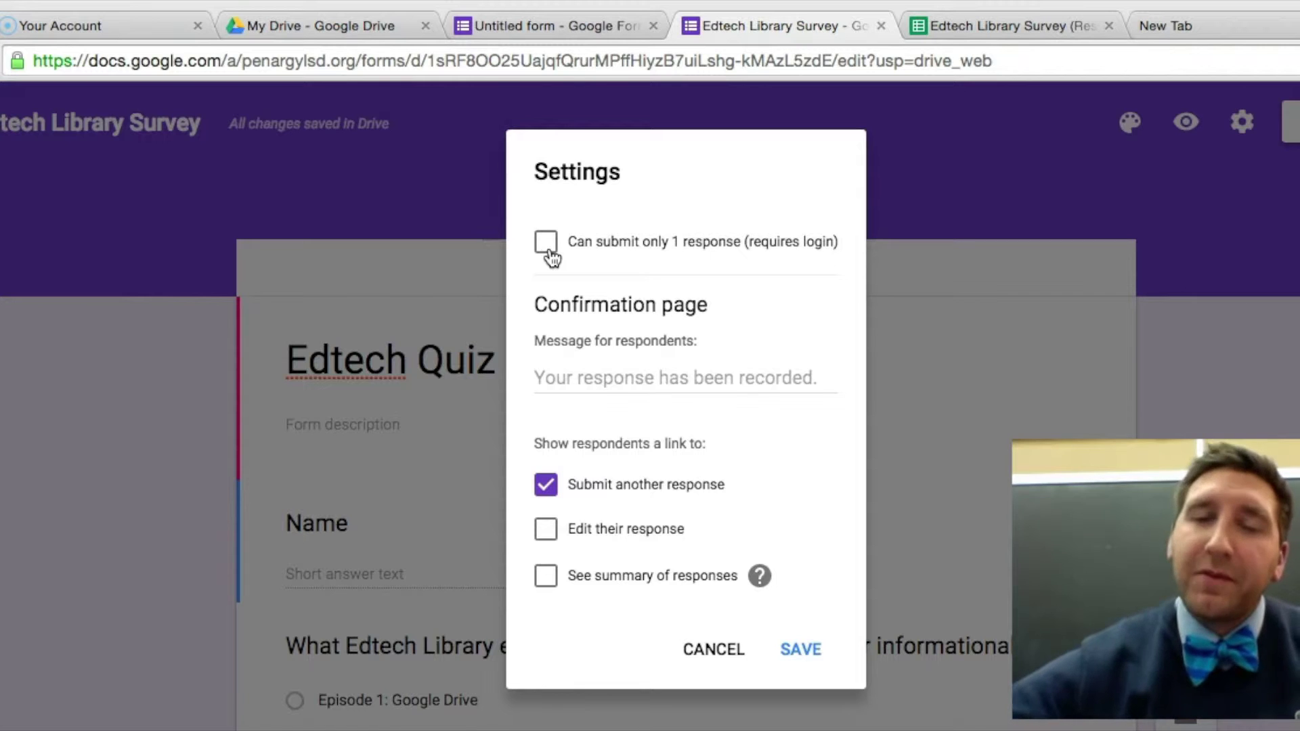
pyautogui.scroll(-2, 550, 256)
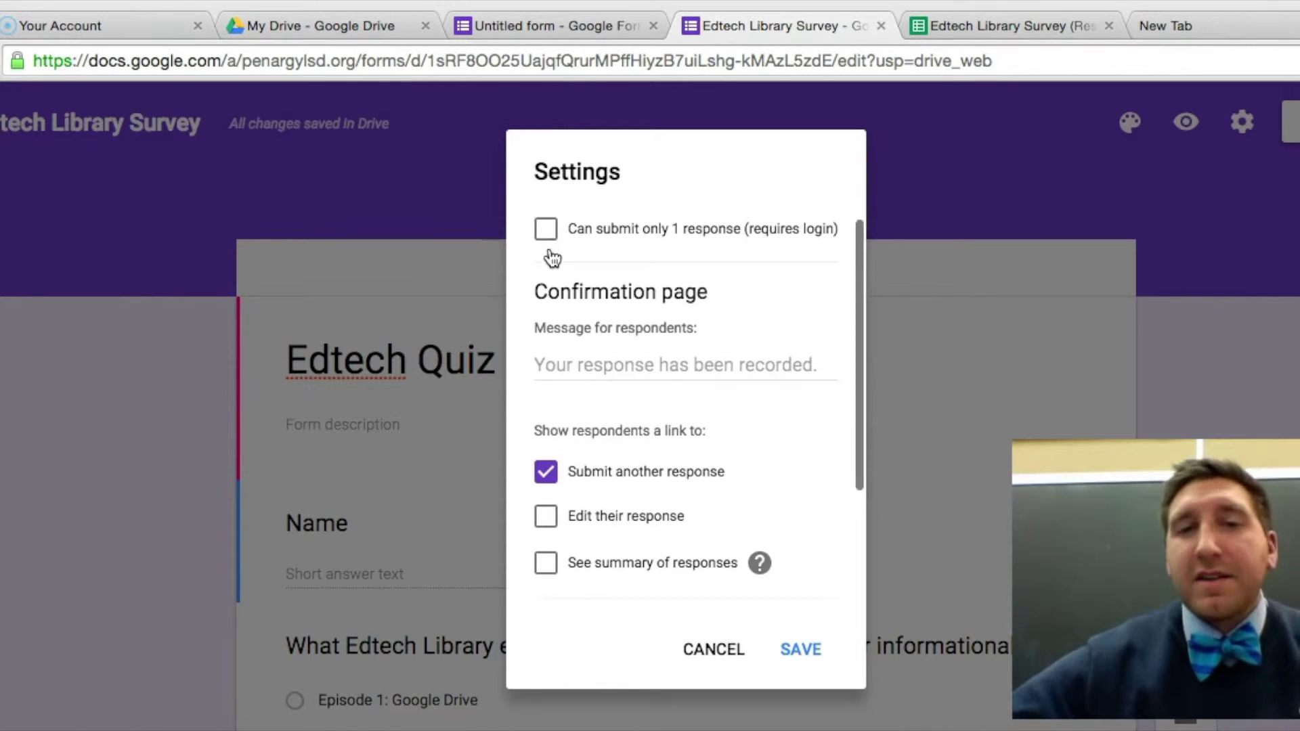
pyautogui.scroll(-3, 550, 257)
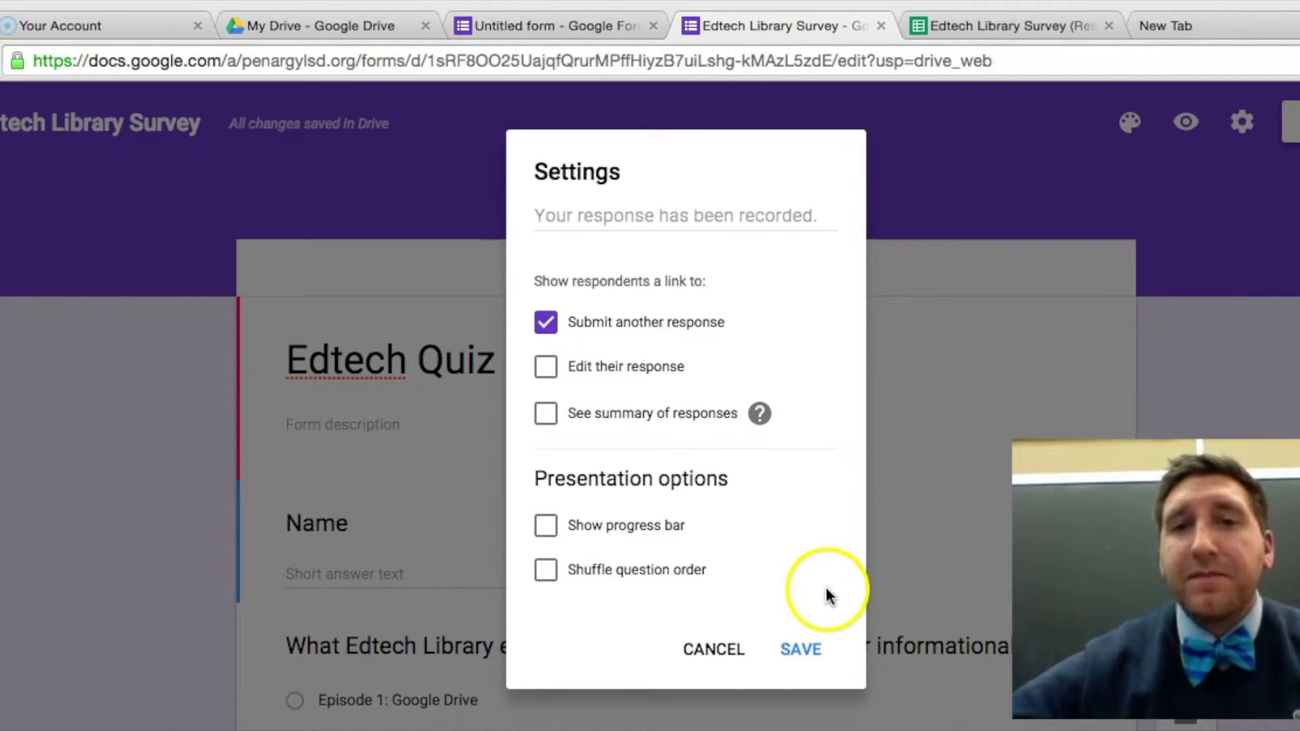
pyautogui.click(1152, 276)
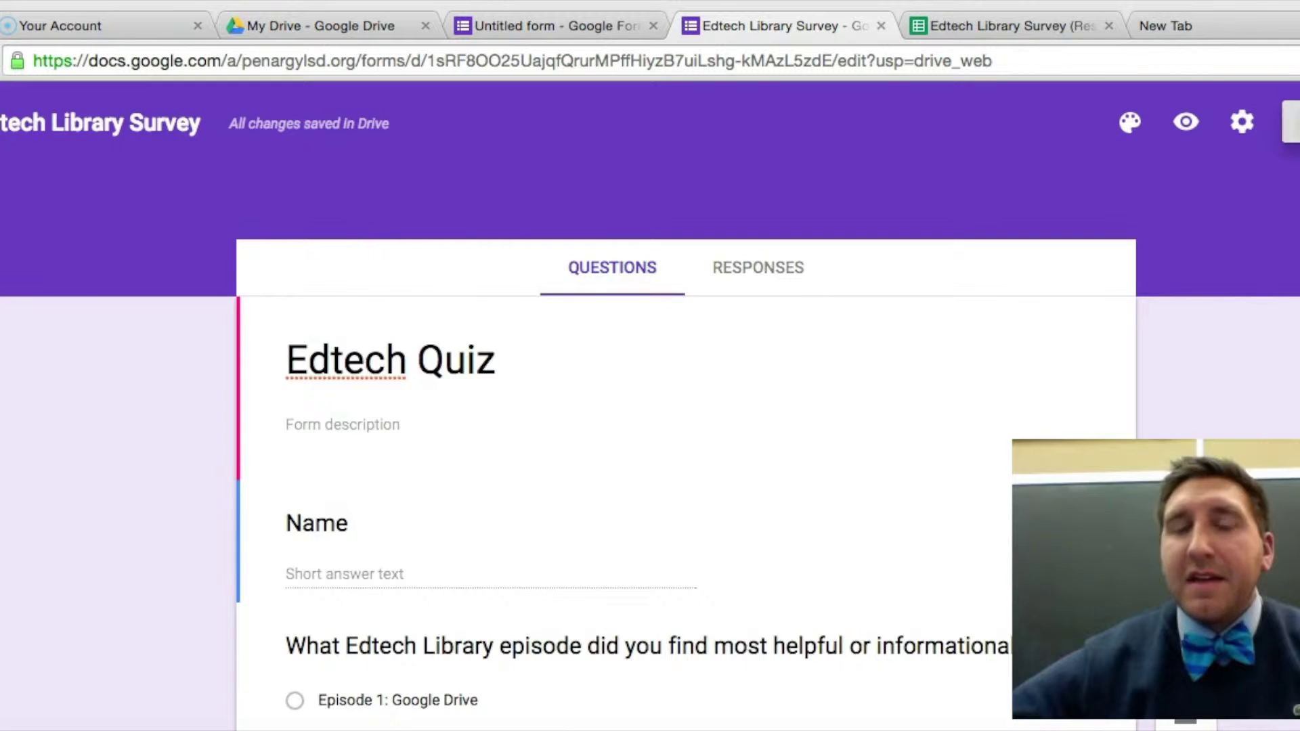
# Open the Send form window for the Edtech Quiz.
pyautogui.click(1290, 122)
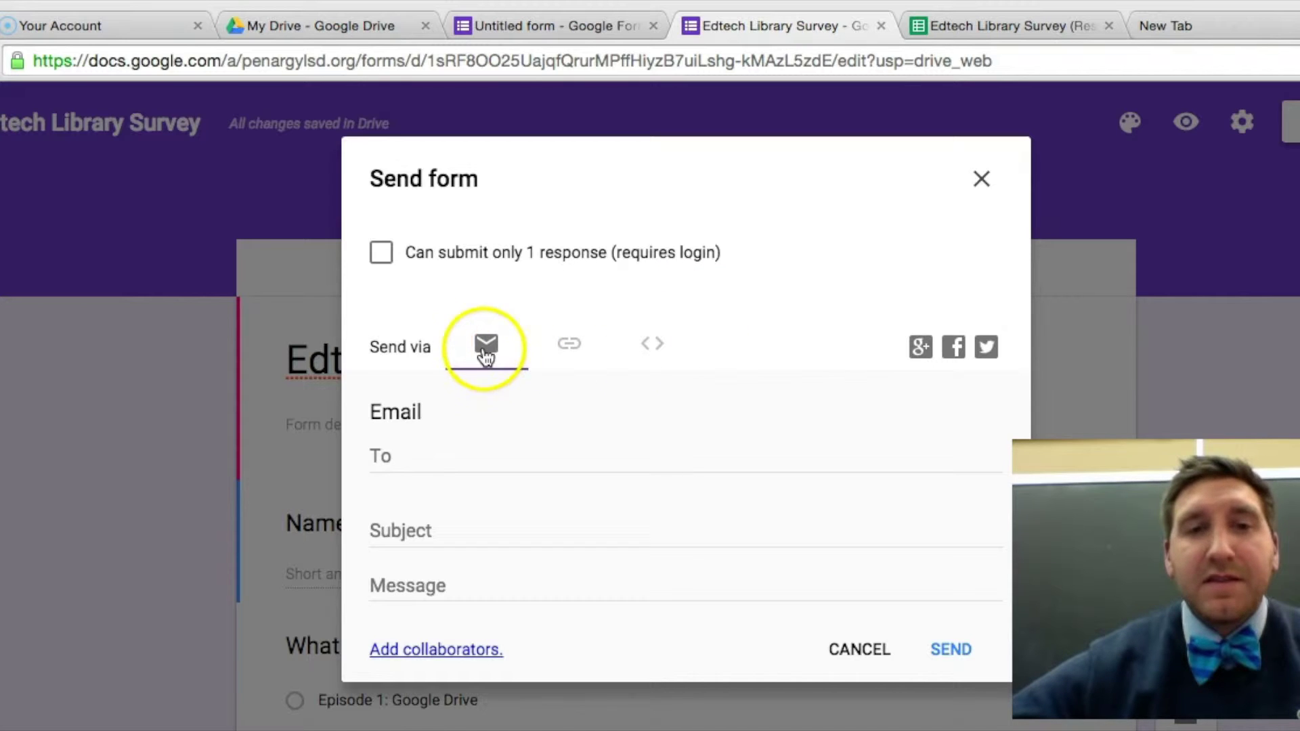
# Generate a shortened goo.gl link to the form, then close the Send form window.
pyautogui.click(569, 345)
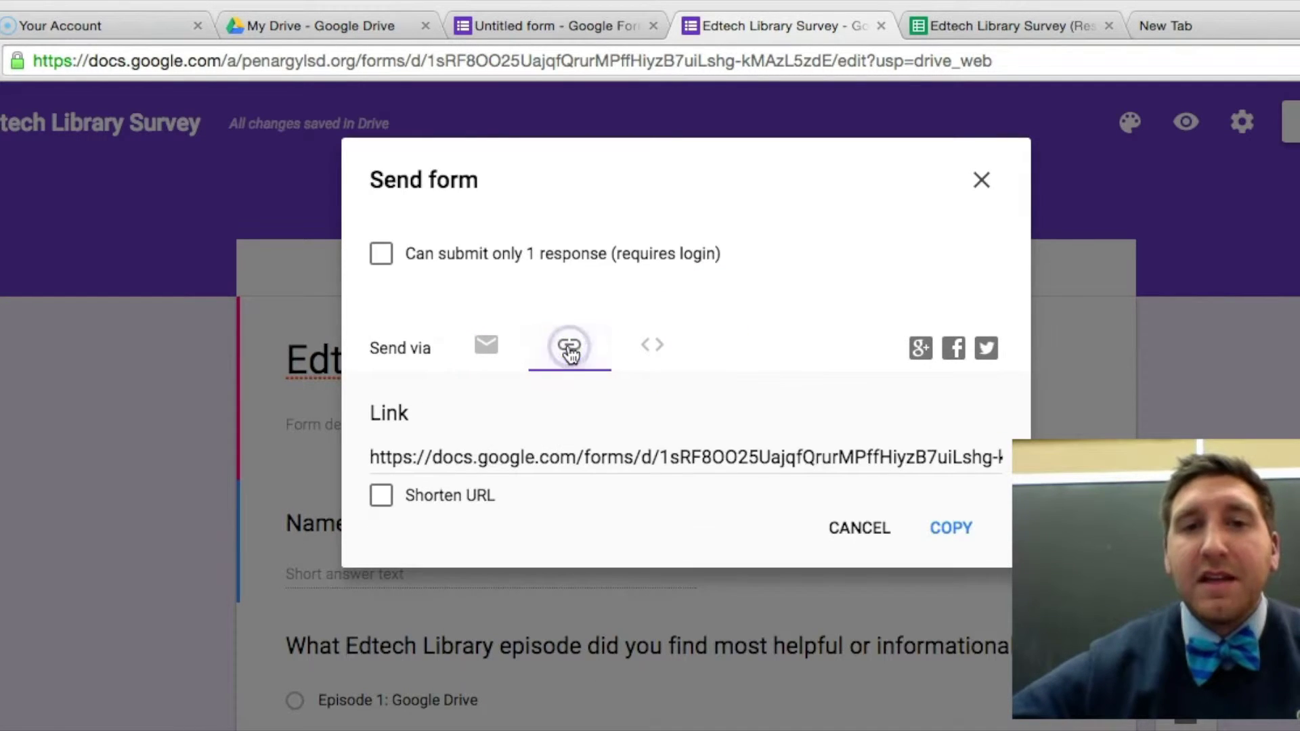
pyautogui.click(382, 499)
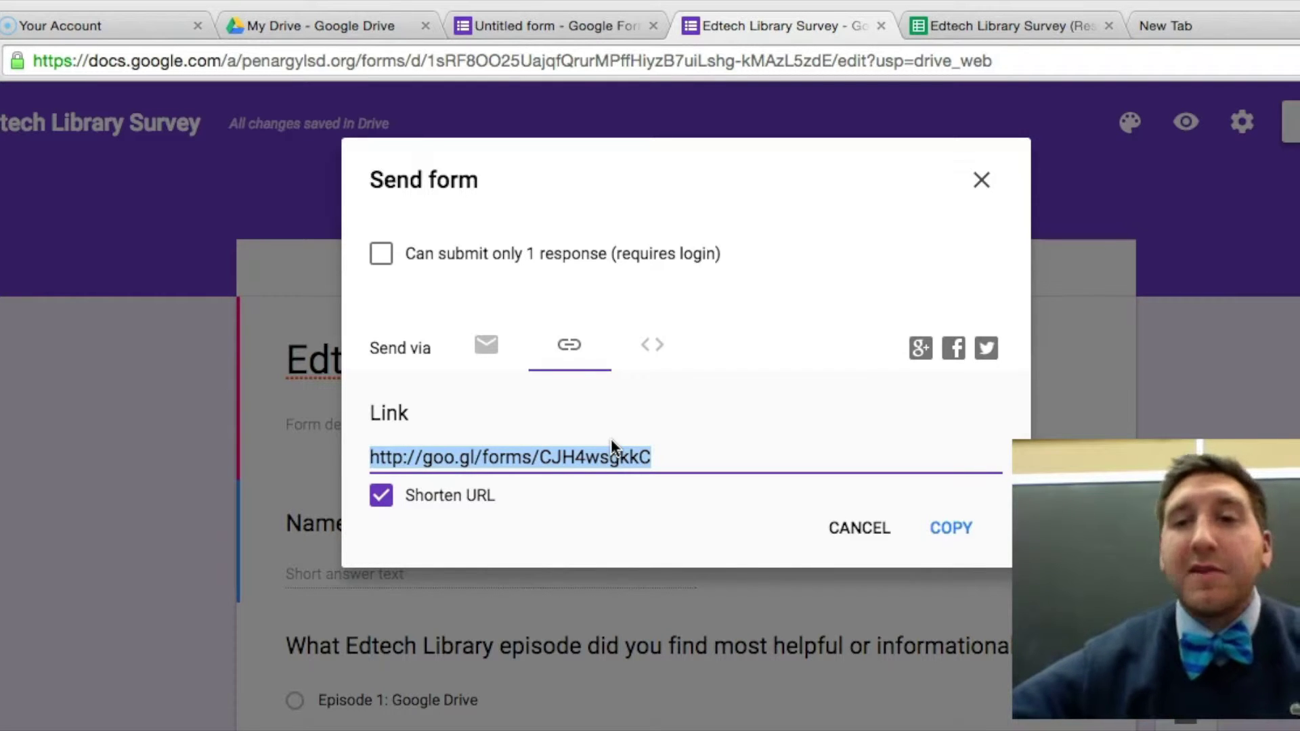
pyautogui.click(981, 187)
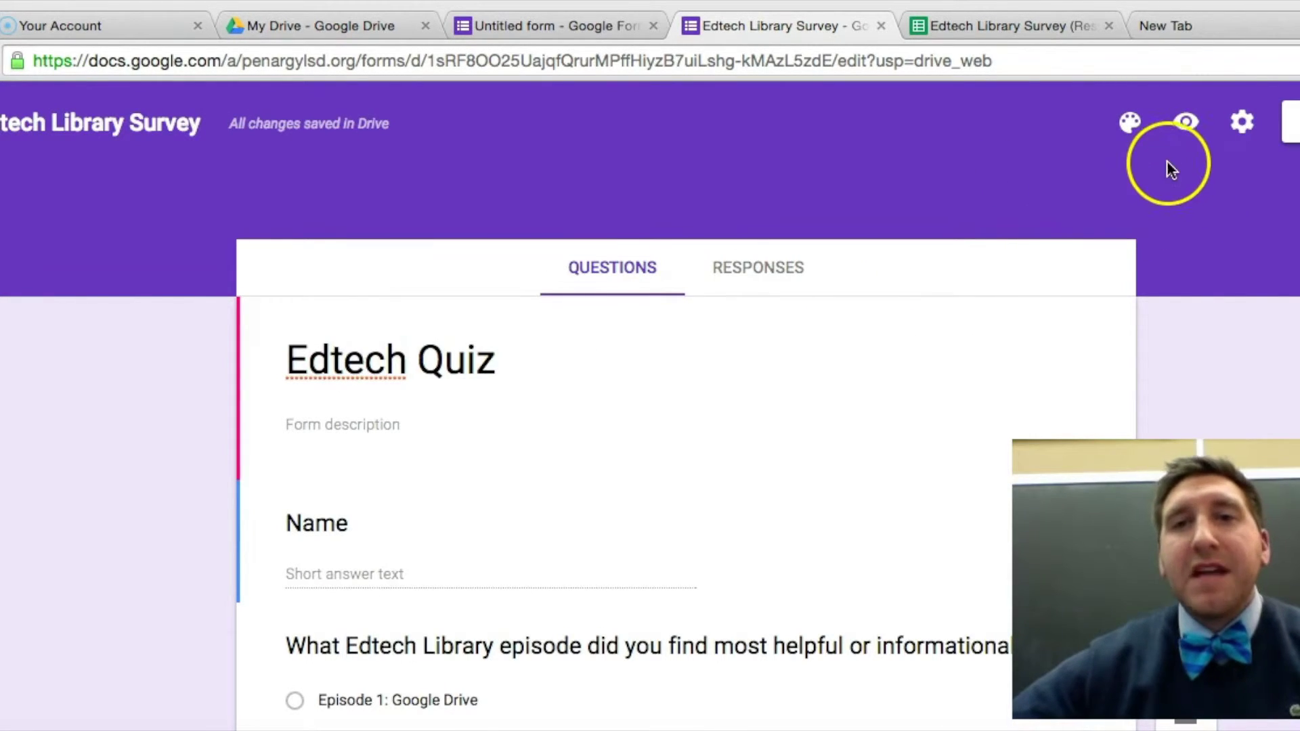
# Preview the Edtech Quiz as a respondent and enter 'Test' as the name.
pyautogui.click(1186, 123)
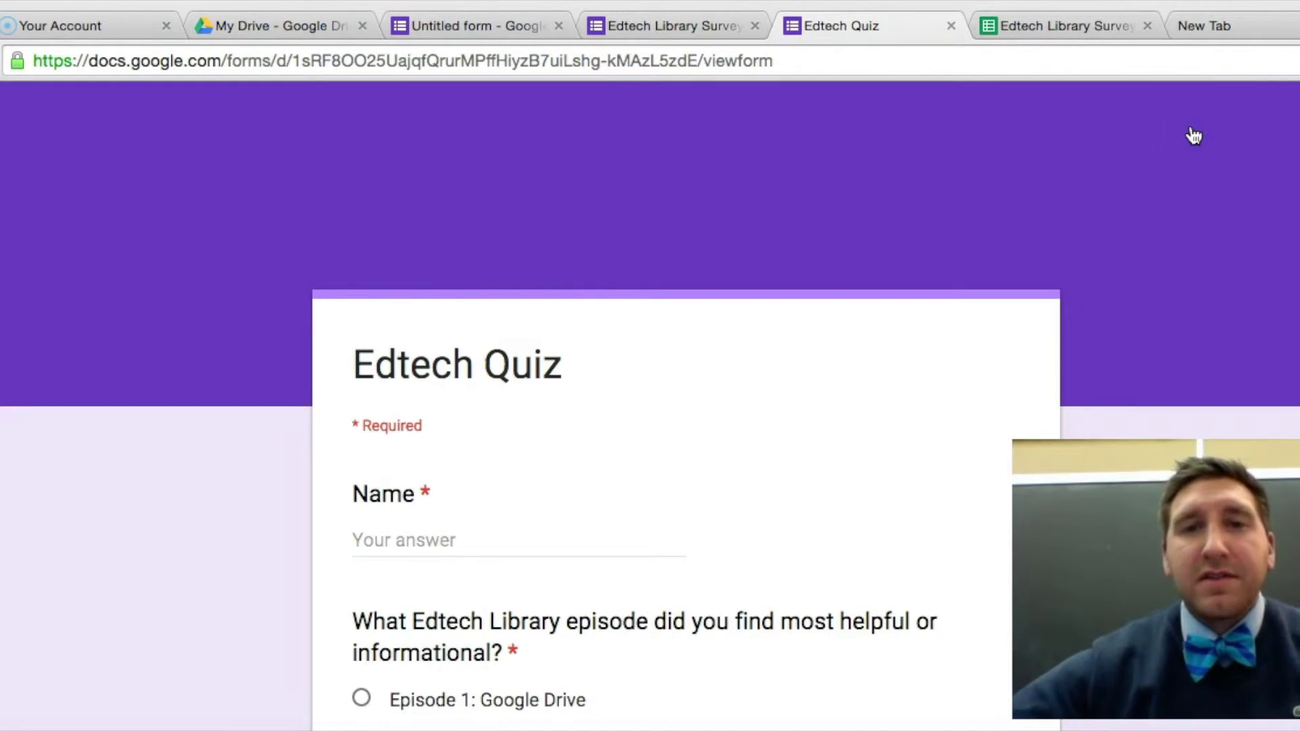
pyautogui.scroll(-4, 1191, 135)
pyautogui.click(492, 302)
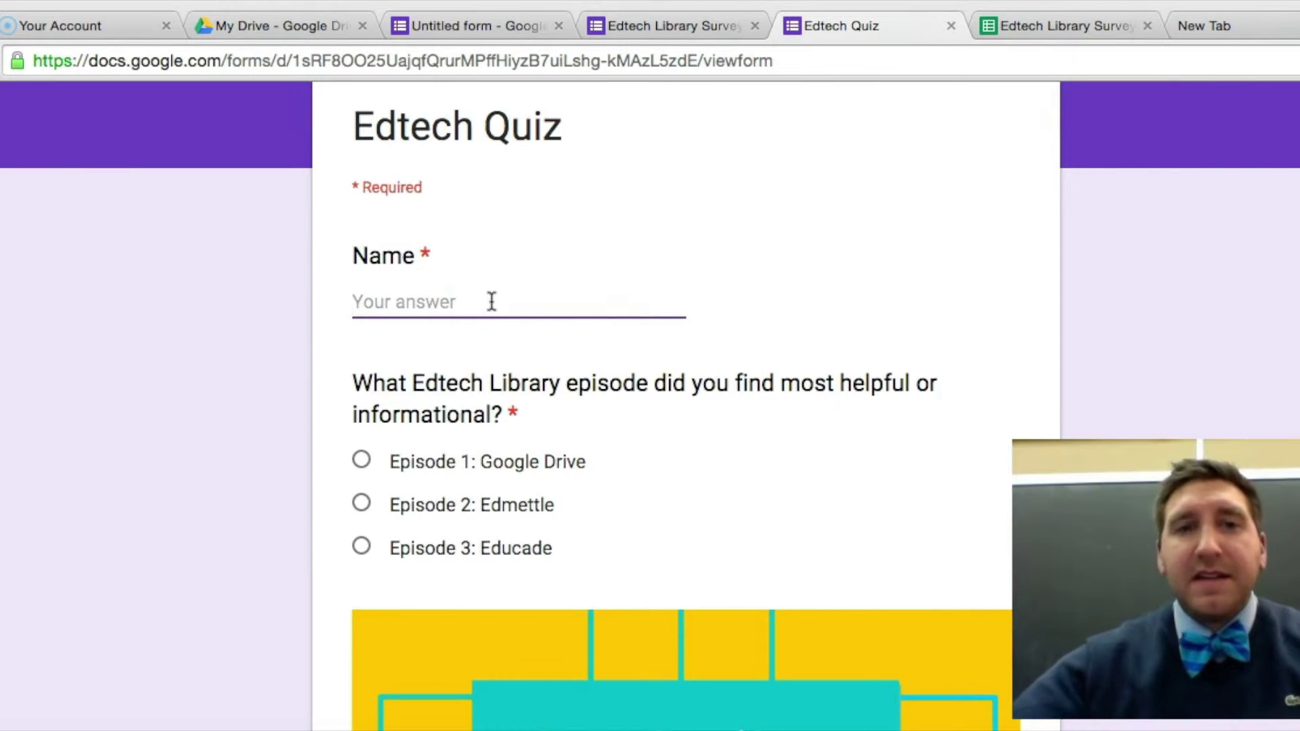
pyautogui.write('Test')
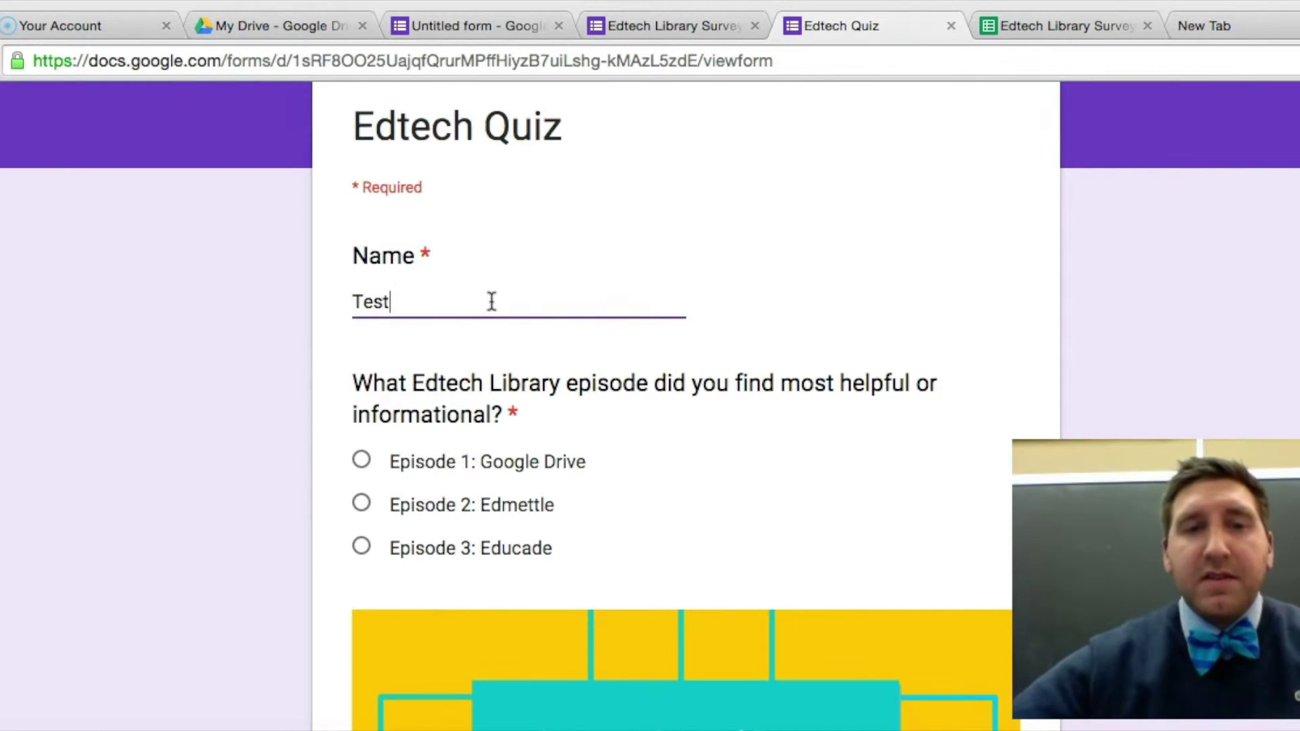
# Answer Episode 3: Educade, It's OK for the thumbnail, 3 for episode 5, and Yellow for the bowtie.
pyautogui.scroll(-3, 491, 301)
pyautogui.scroll(-1, 435, 374)
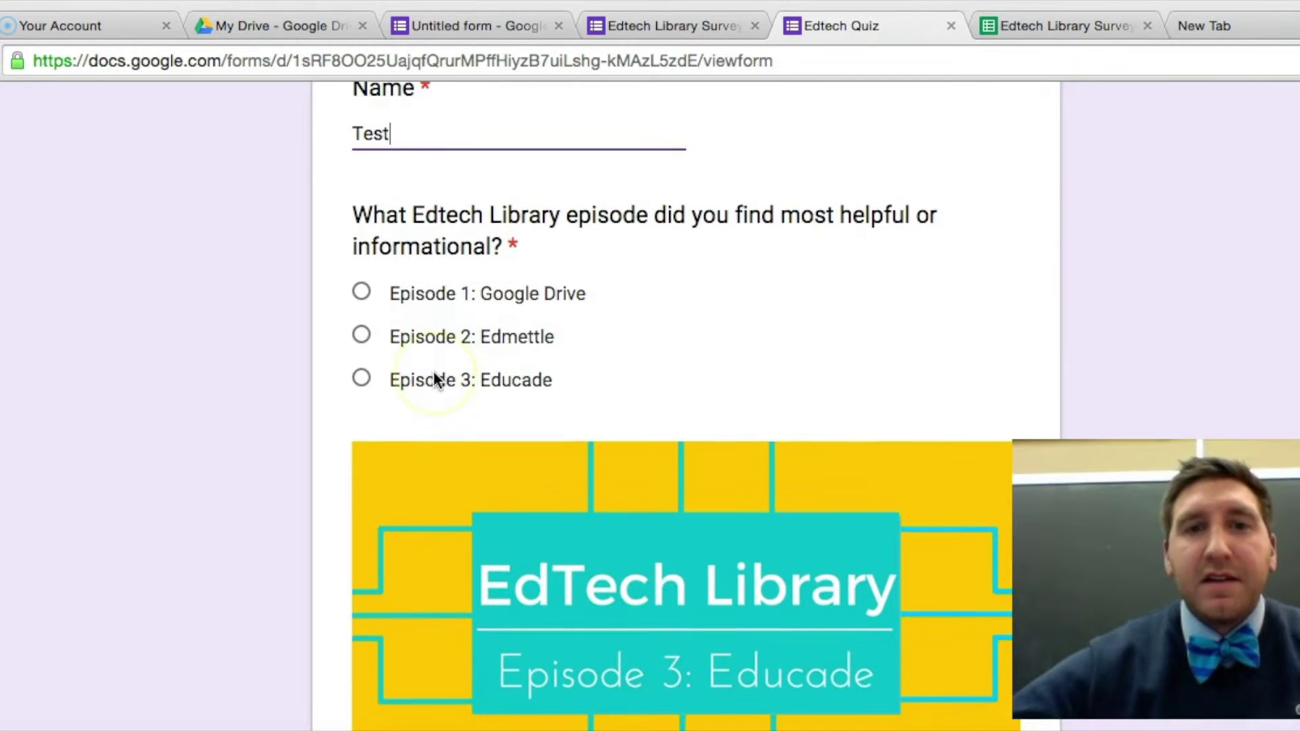
pyautogui.click(363, 381)
pyautogui.scroll(-5, 367, 384)
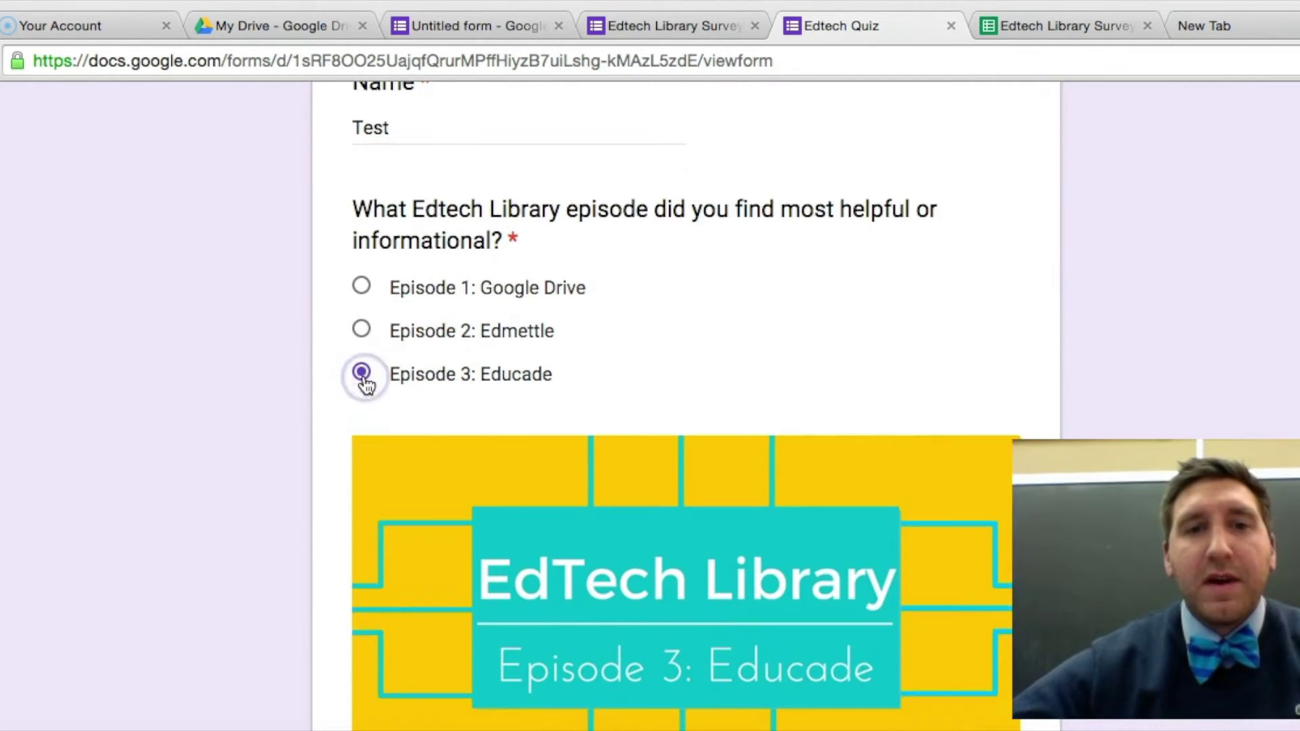
pyautogui.scroll(-3, 366, 385)
pyautogui.click(361, 450)
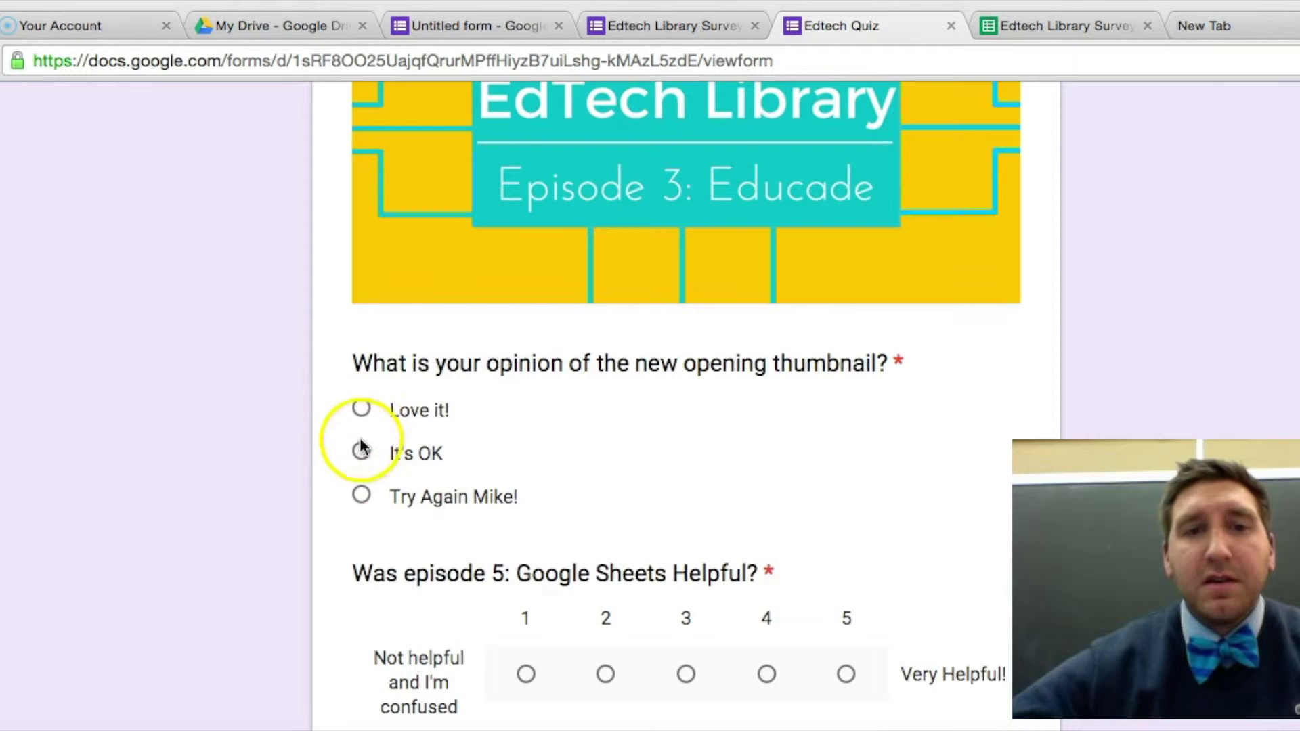
pyautogui.scroll(-4, 361, 455)
pyautogui.click(685, 397)
pyautogui.scroll(-3, 688, 406)
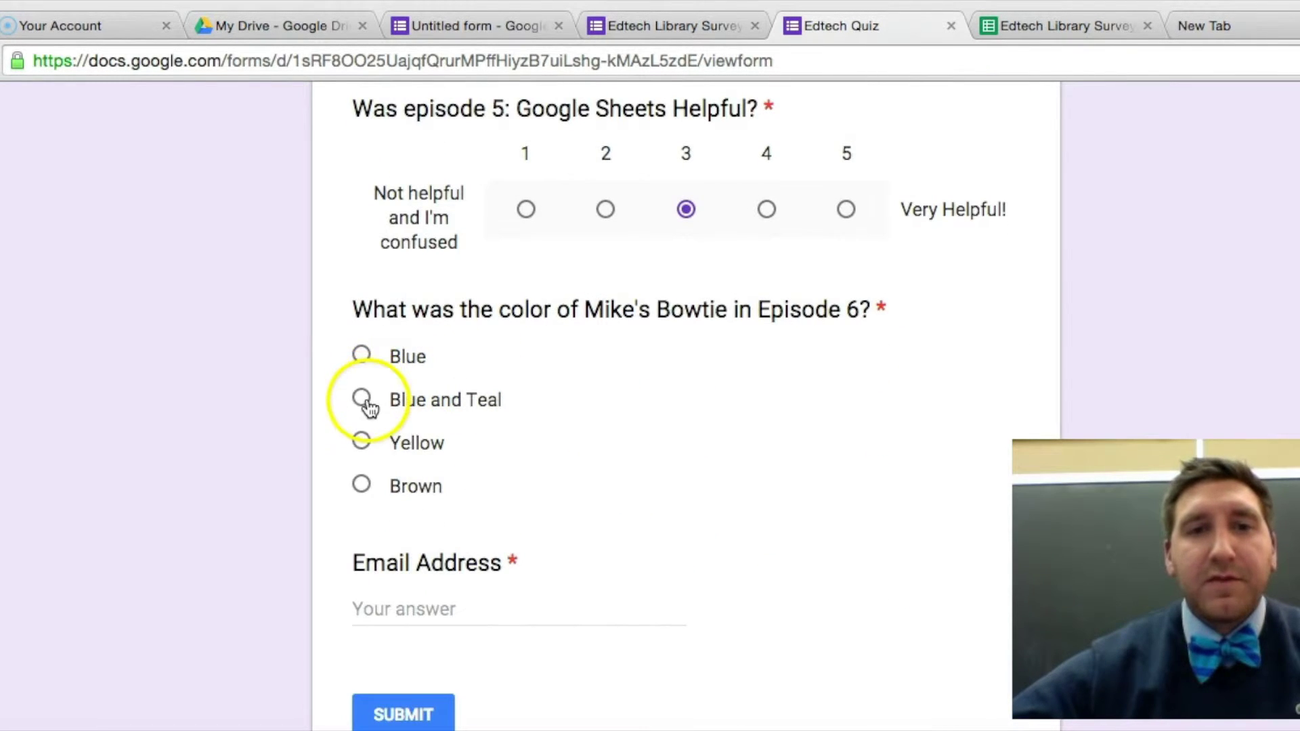
pyautogui.click(366, 450)
# Fill in the respondent's e-mail address and submit the test response.
pyautogui.scroll(-1, 363, 455)
pyautogui.click(425, 516)
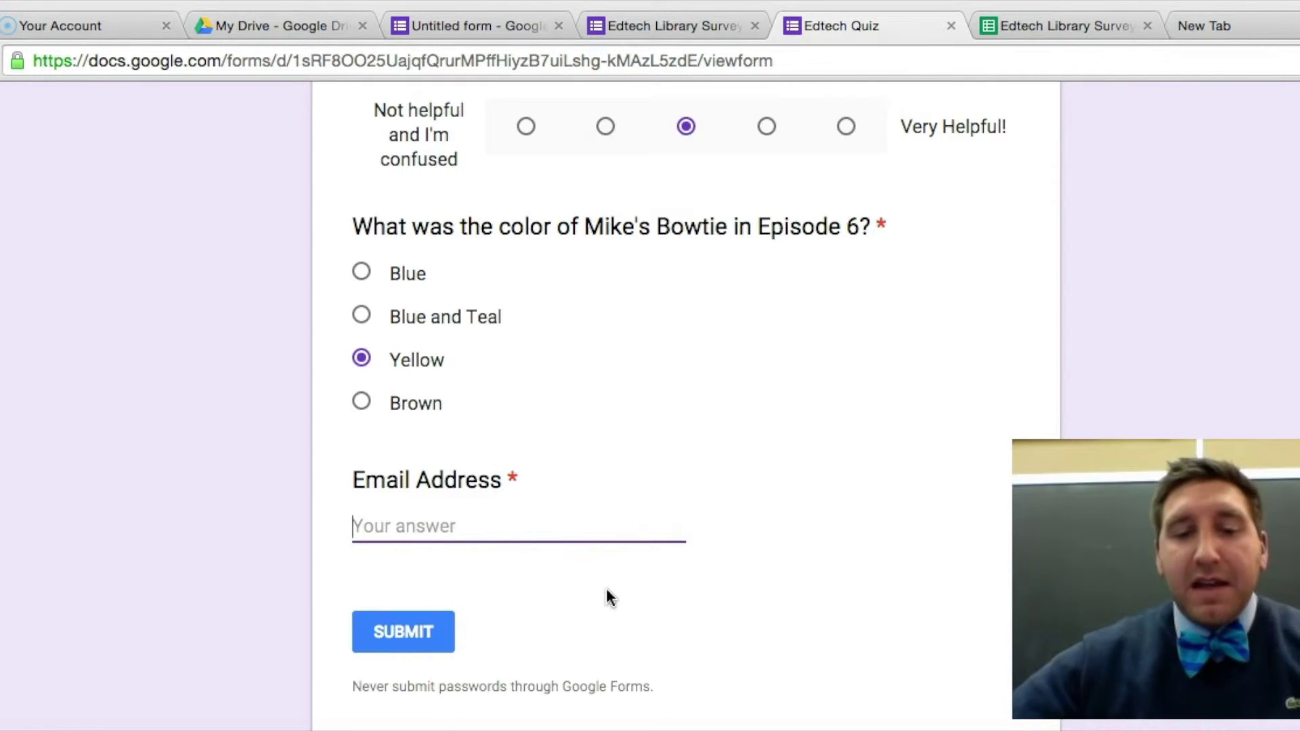
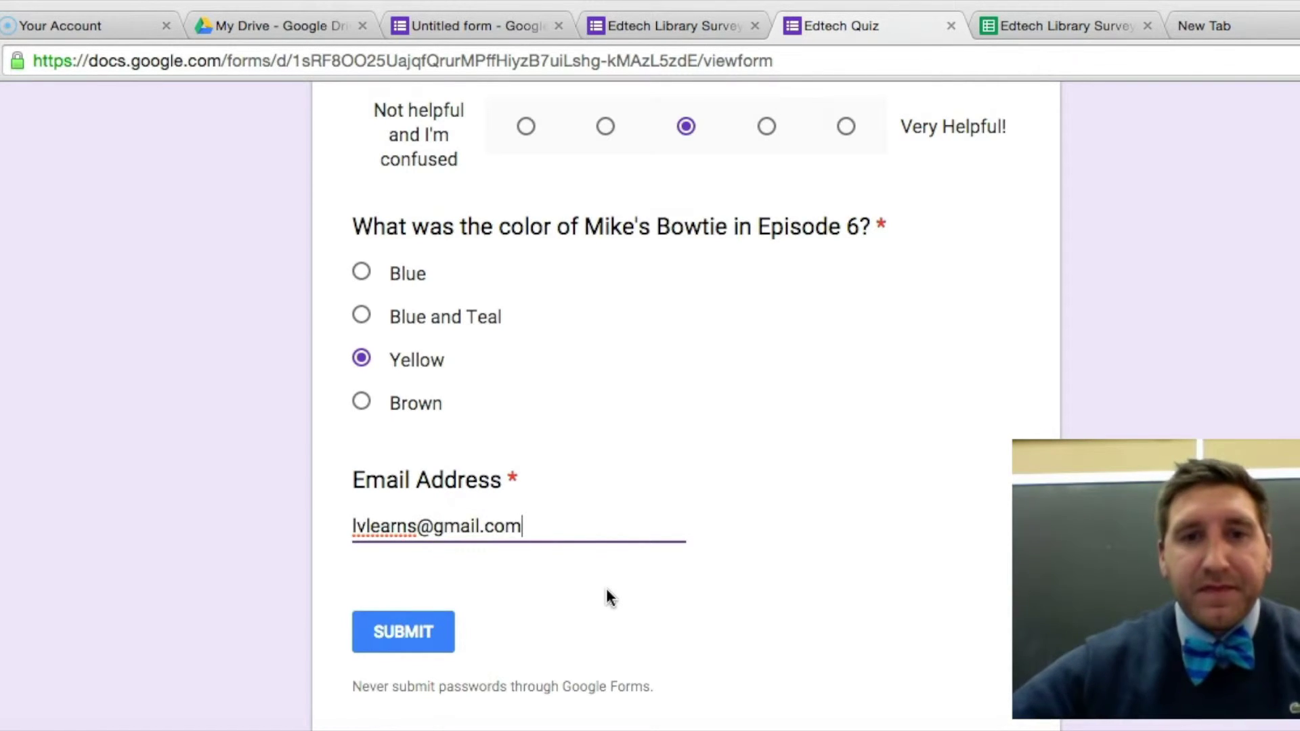
pyautogui.click(416, 646)
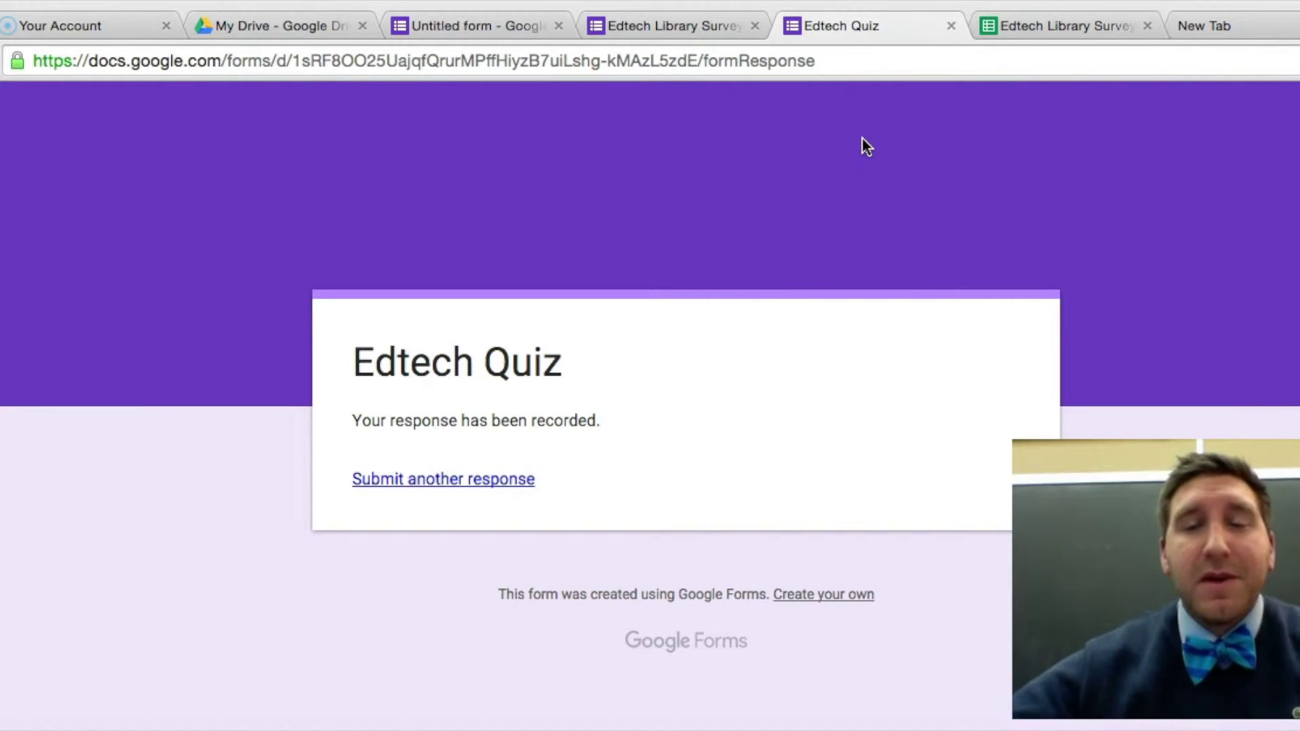
pyautogui.click(950, 26)
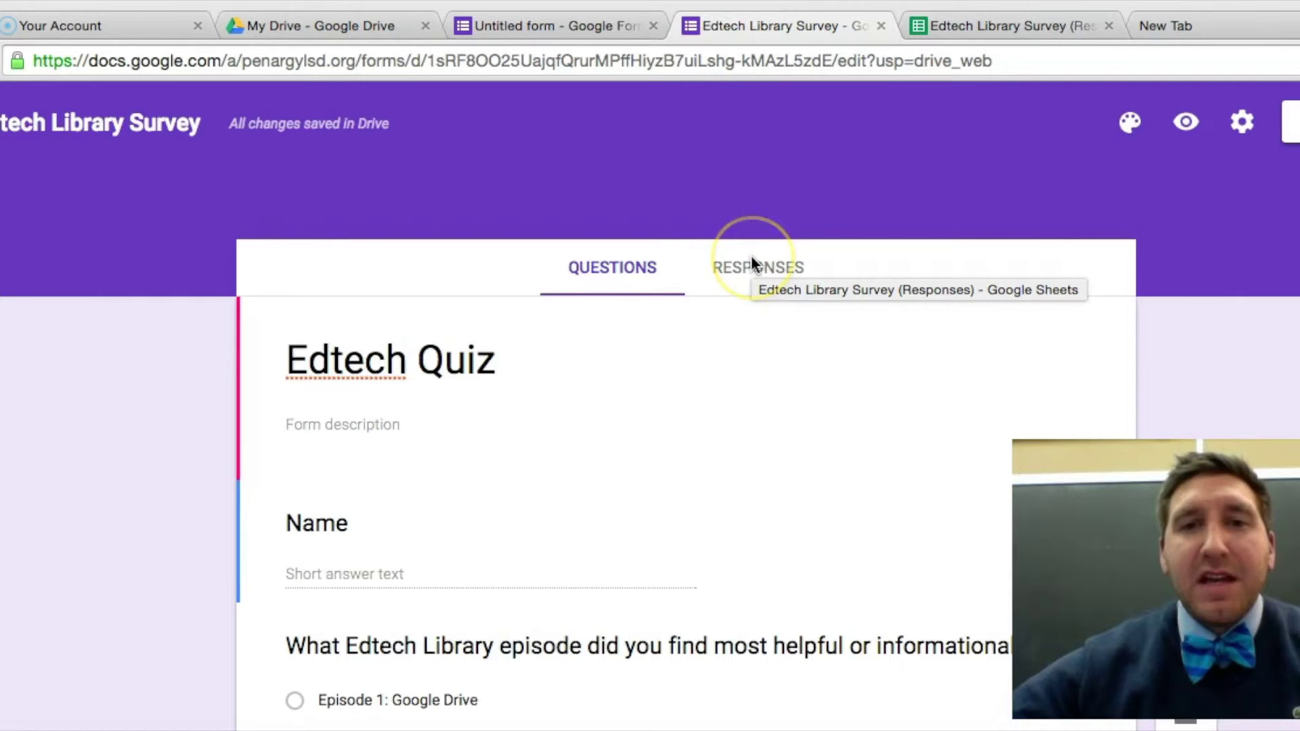
pyautogui.scroll(-1, 750, 254)
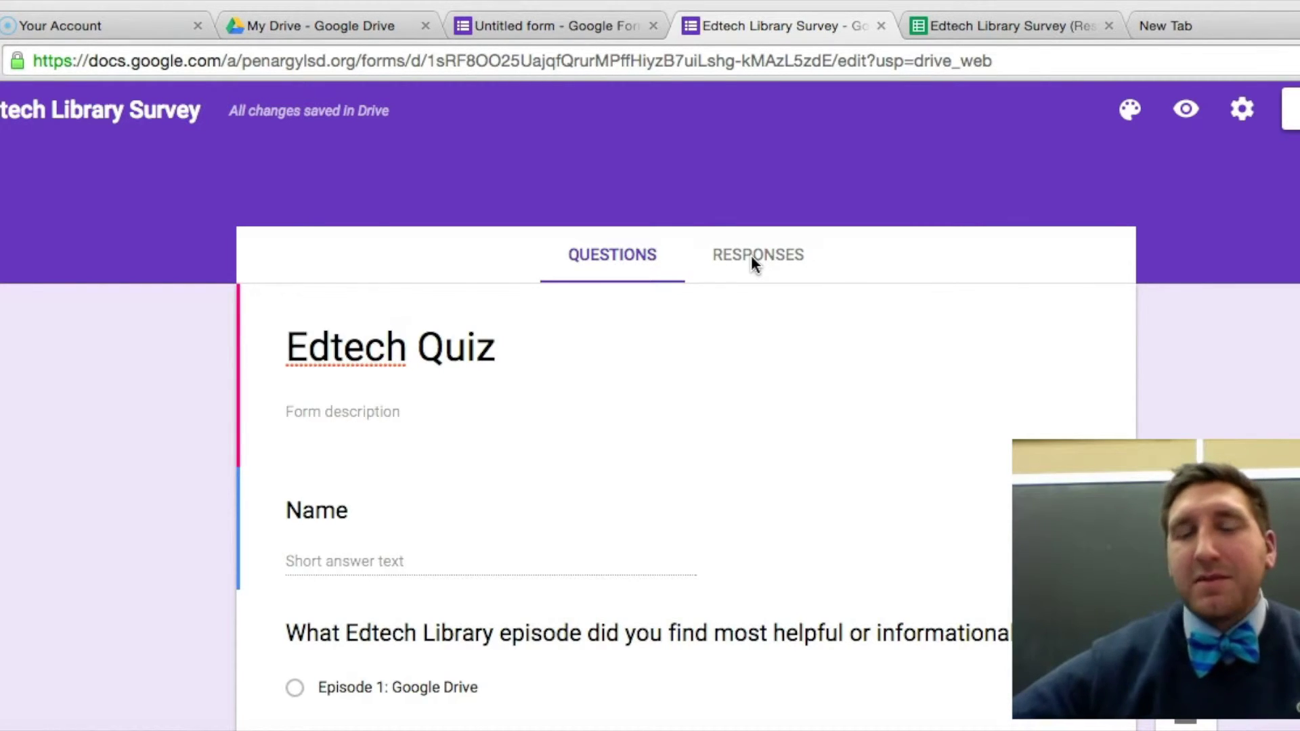
pyautogui.click(751, 258)
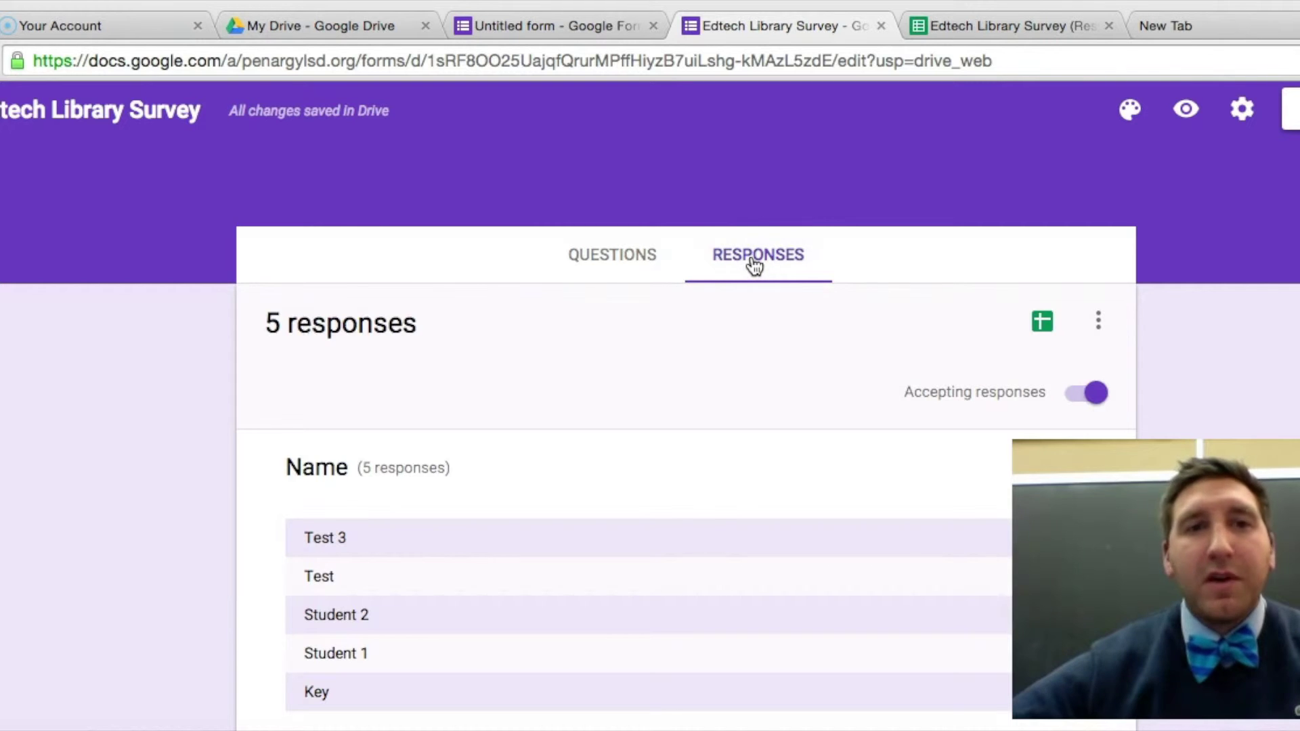
pyautogui.scroll(-2, 755, 266)
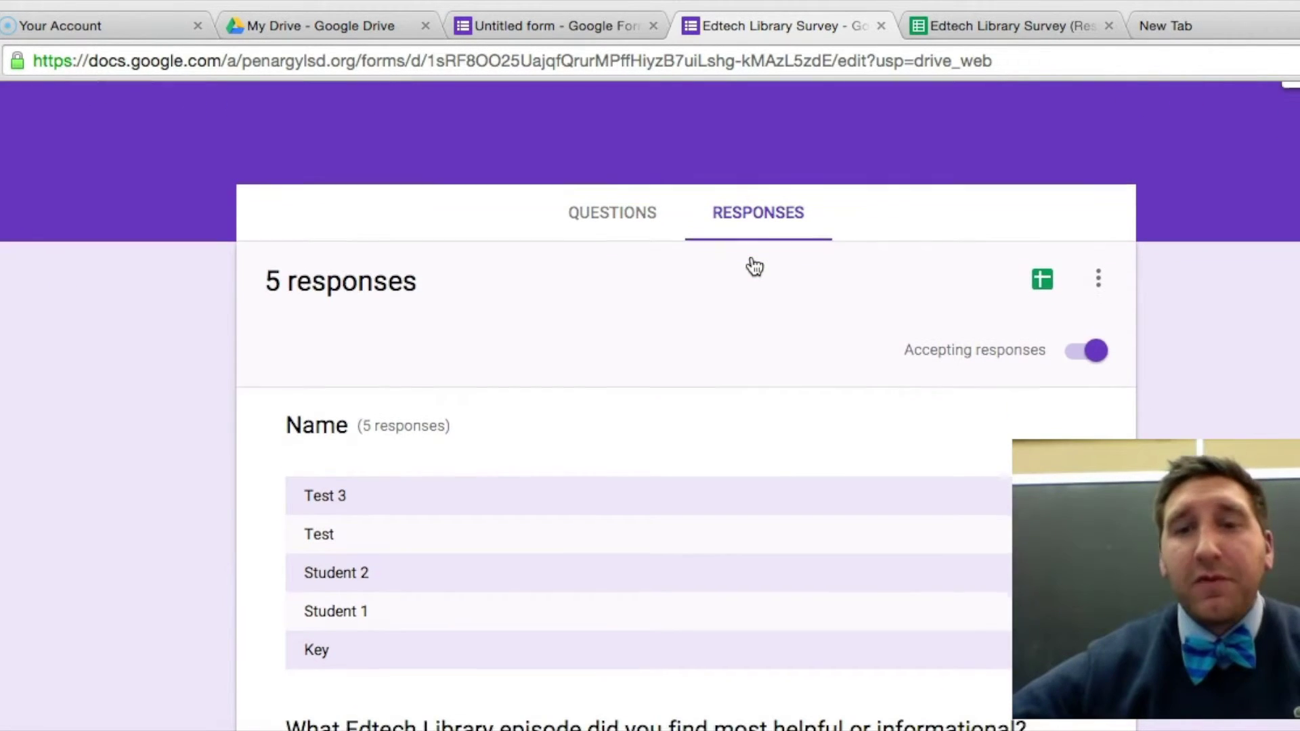
pyautogui.scroll(-2, 755, 266)
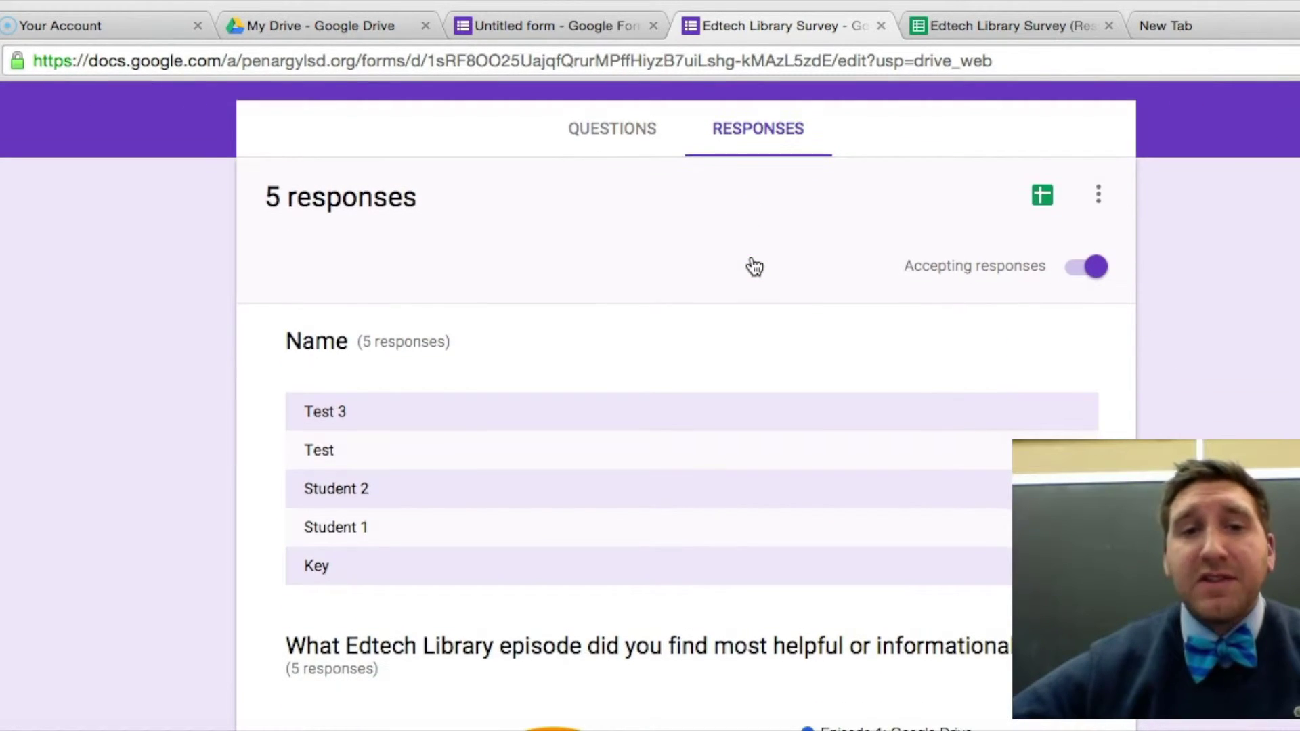
pyautogui.scroll(-1, 754, 266)
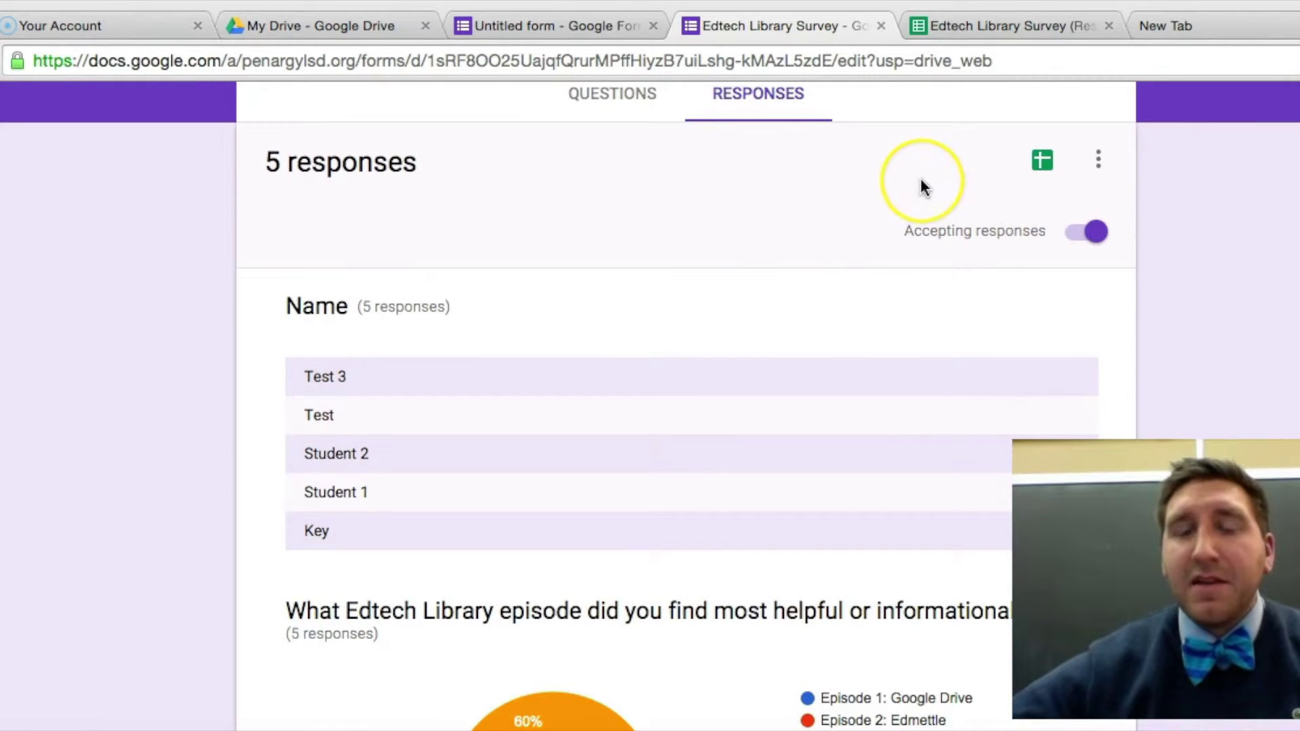
pyautogui.scroll(2, 922, 184)
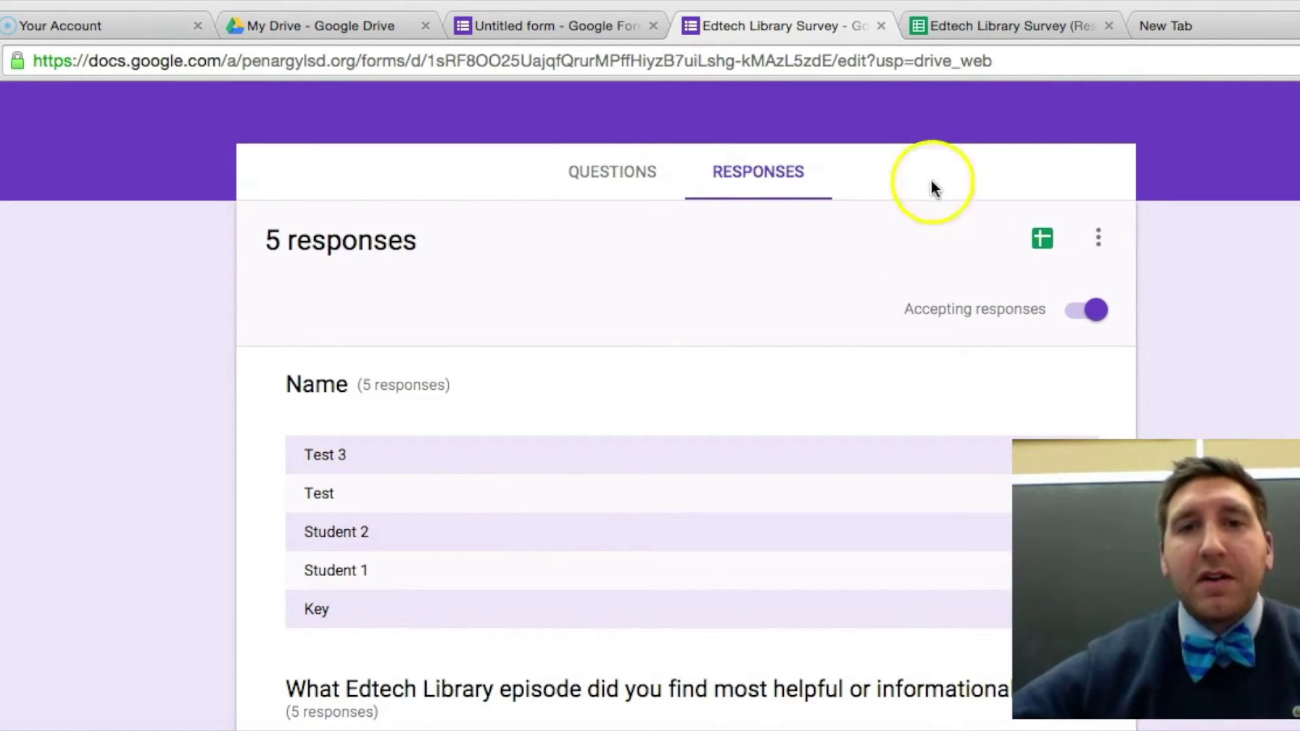
pyautogui.click(1095, 312)
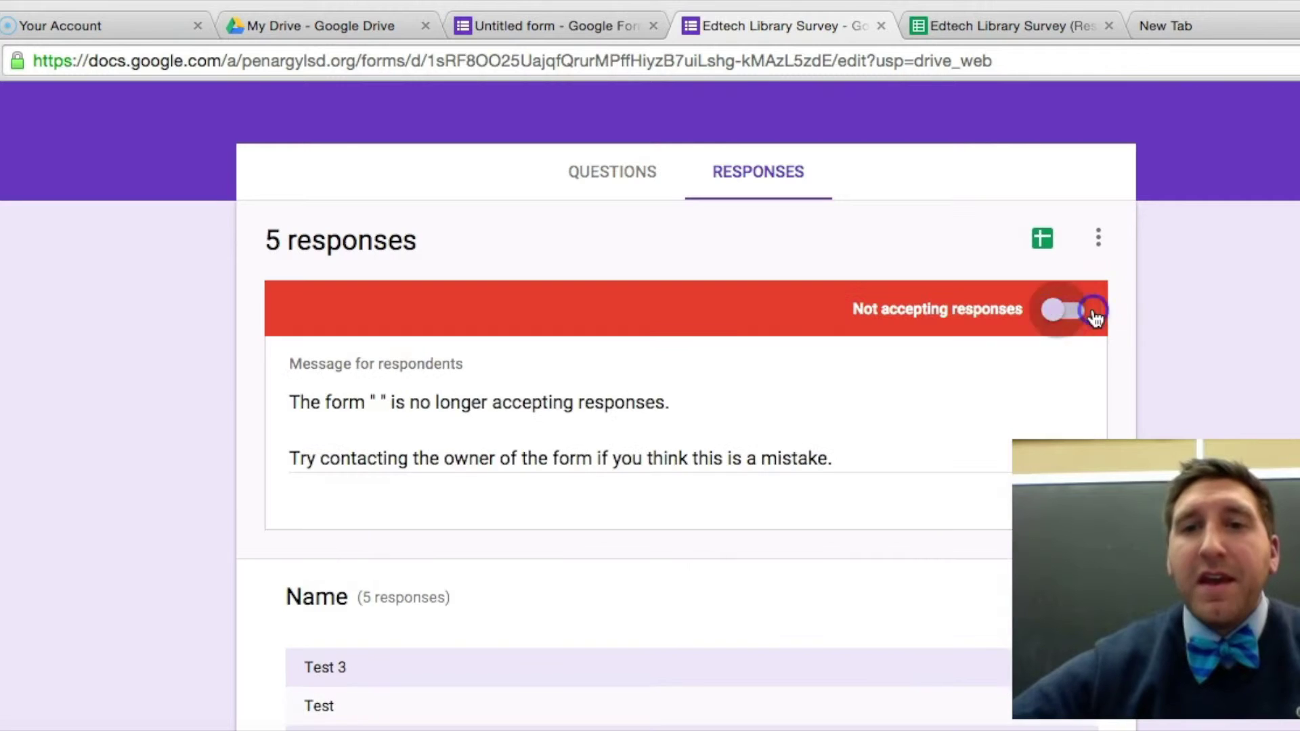
pyautogui.click(1051, 313)
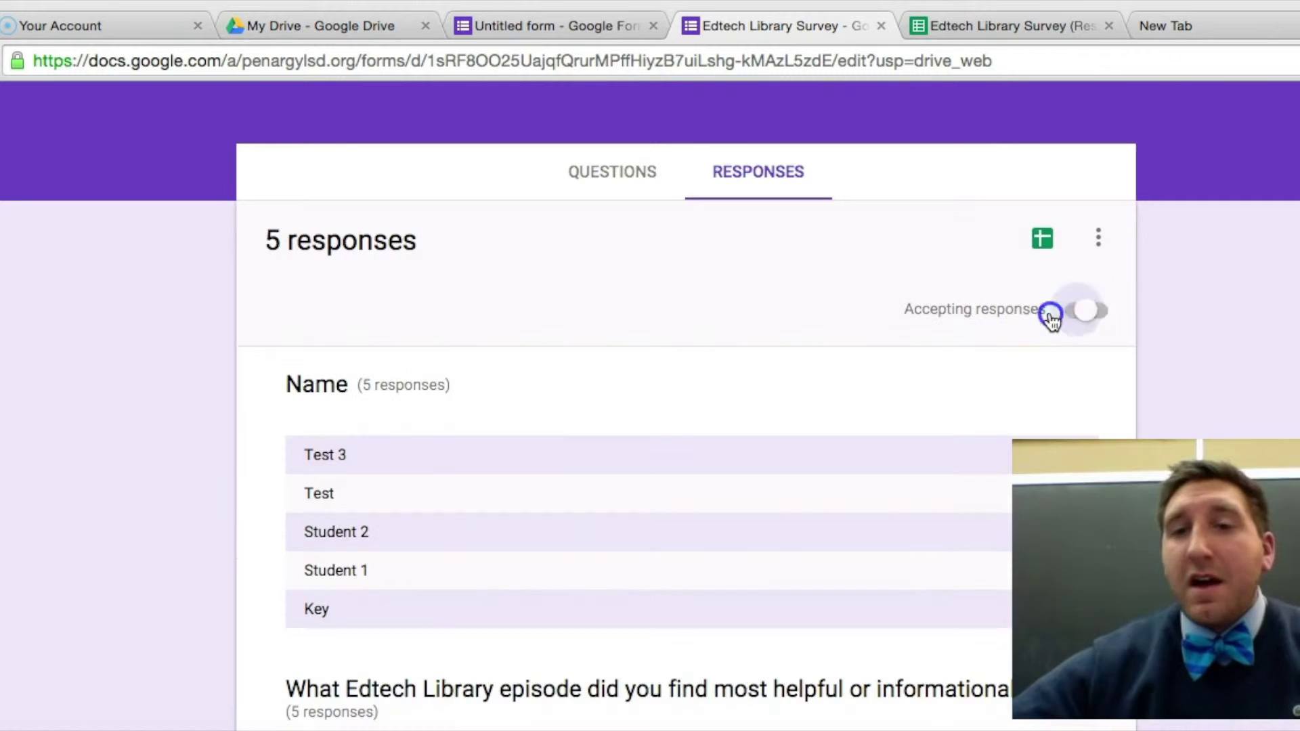
pyautogui.click(942, 256)
pyautogui.scroll(-5, 941, 257)
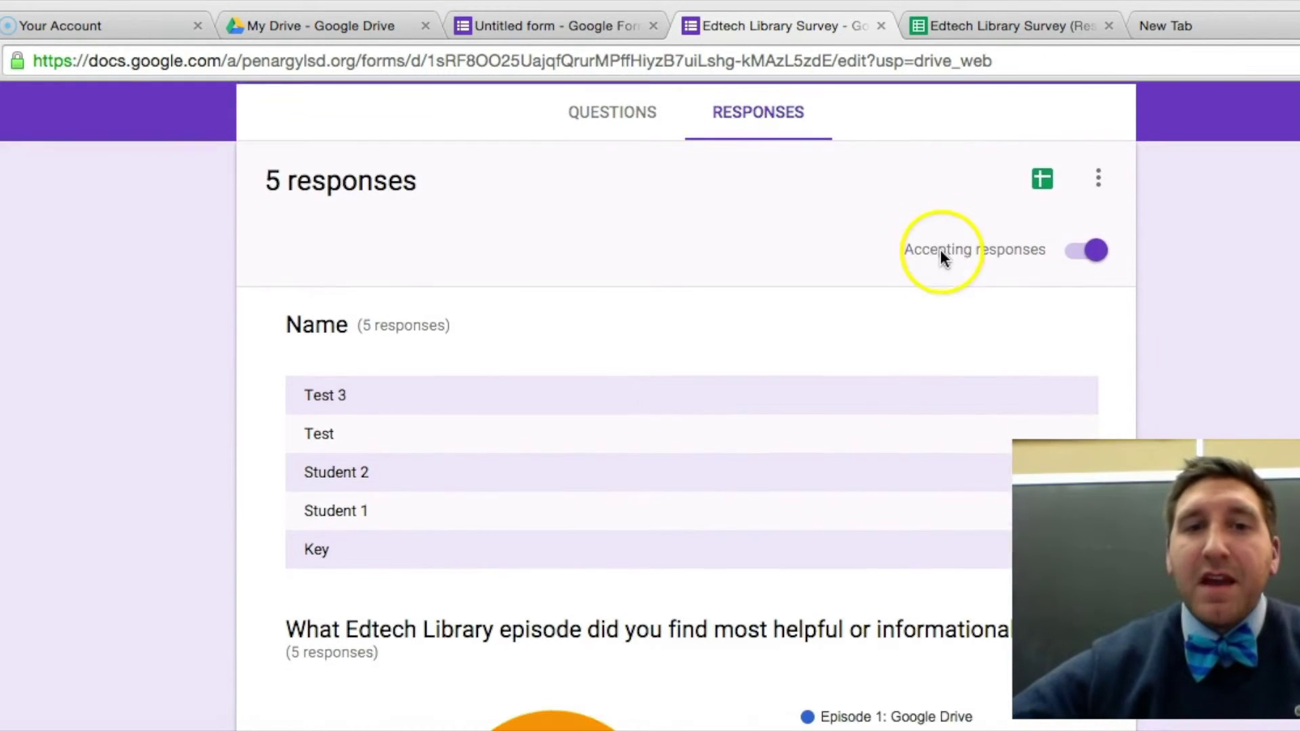
pyautogui.scroll(-5, 649, 342)
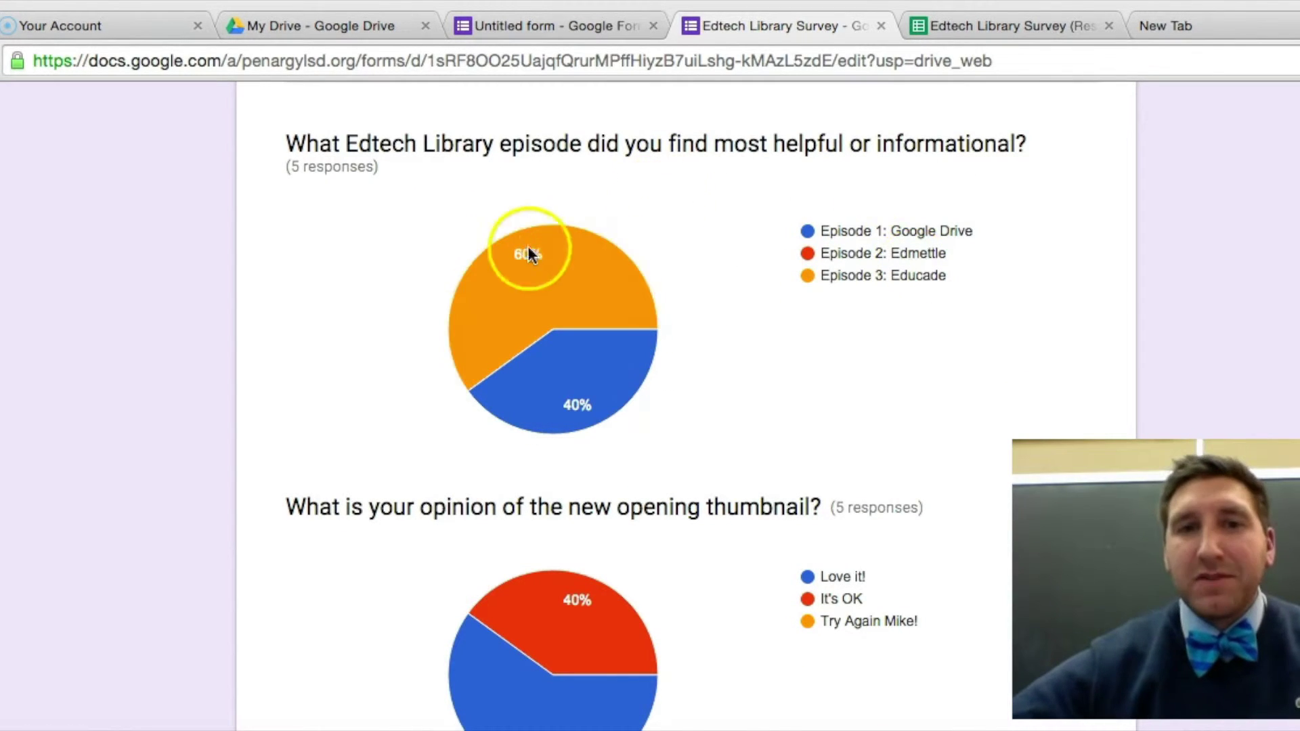
pyautogui.moveTo(503, 254)
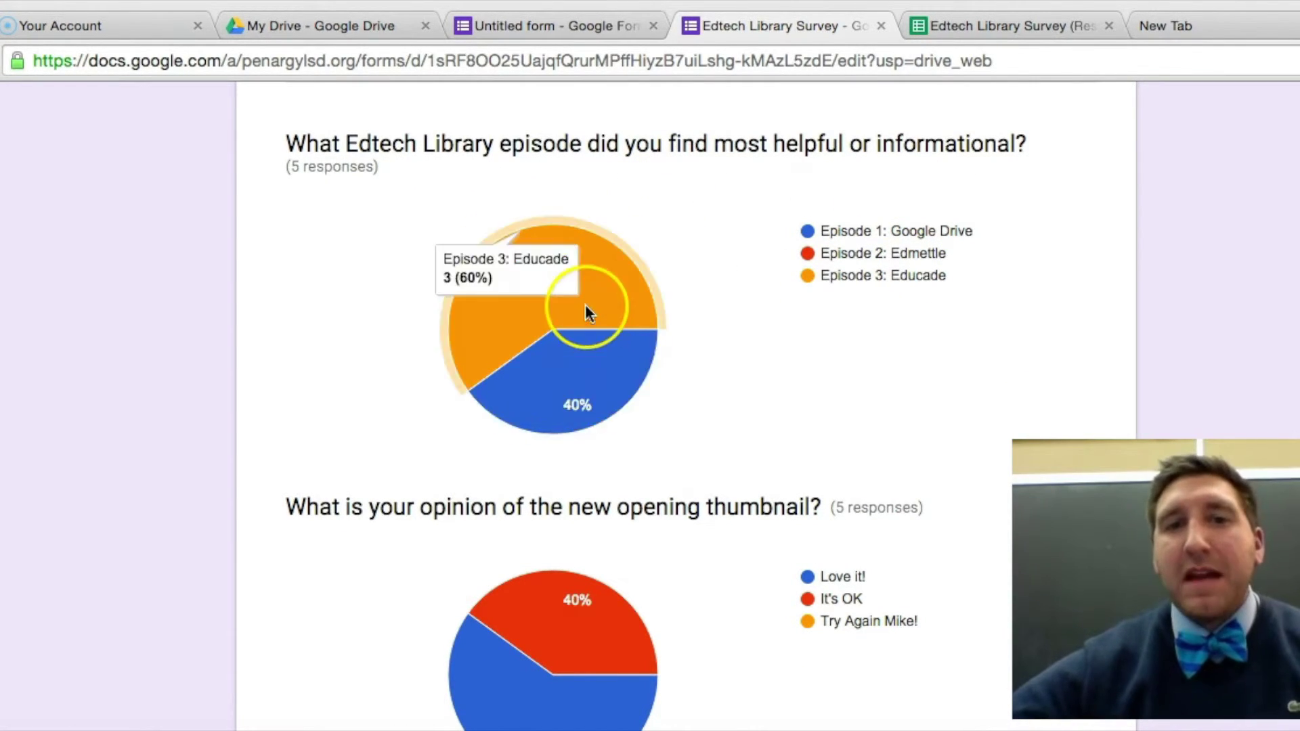
pyautogui.scroll(-3, 584, 303)
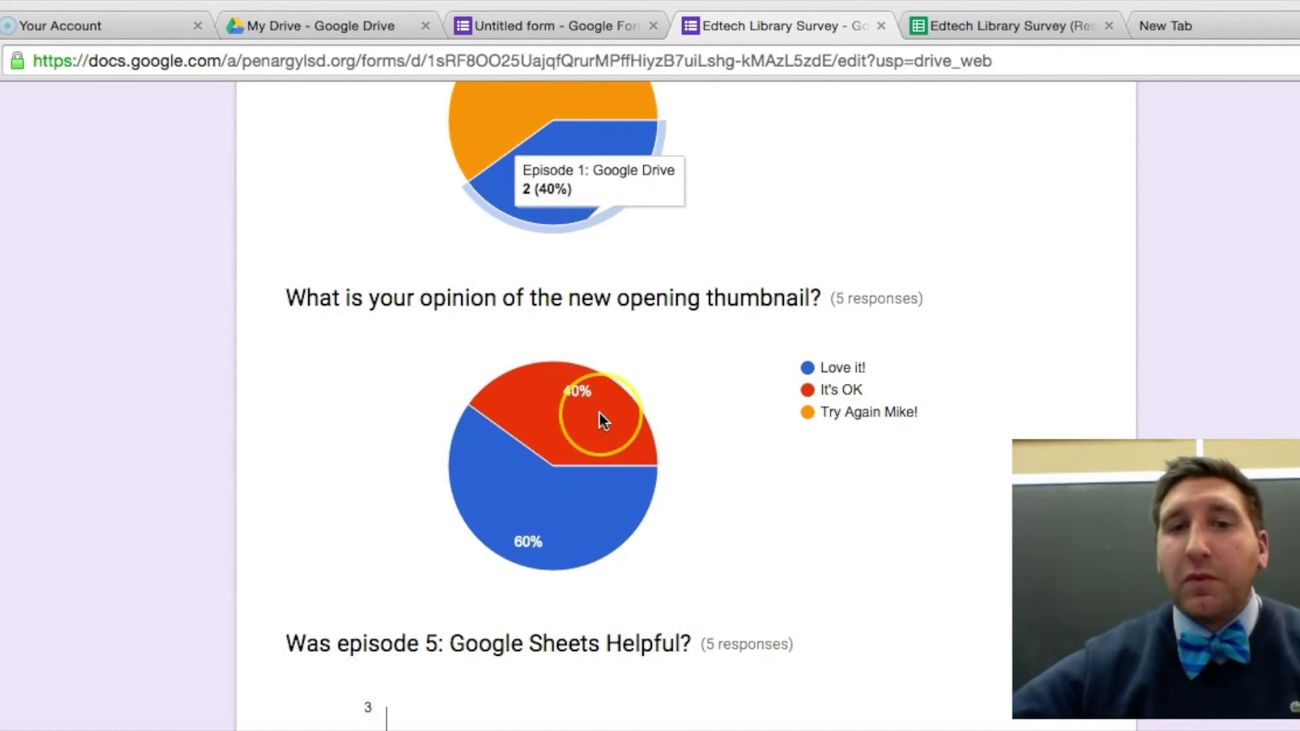
pyautogui.scroll(-1, 599, 411)
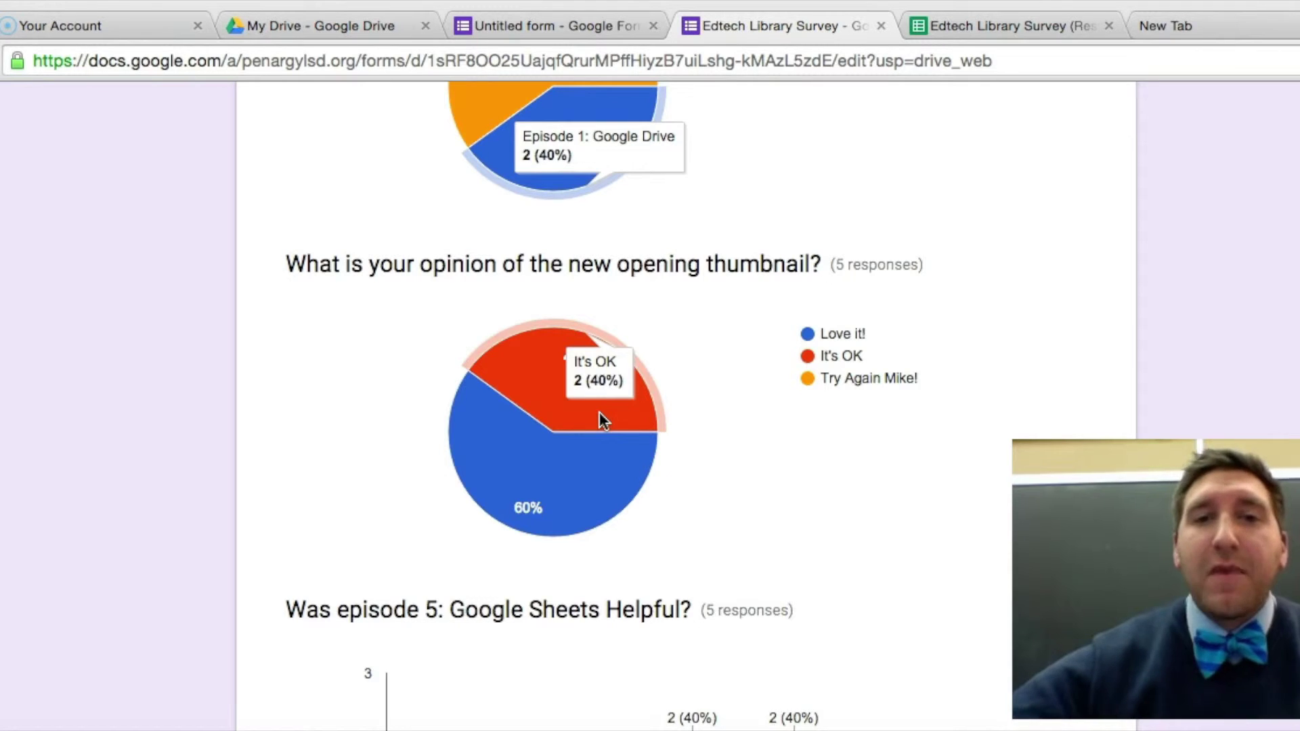
pyautogui.scroll(-1, 599, 411)
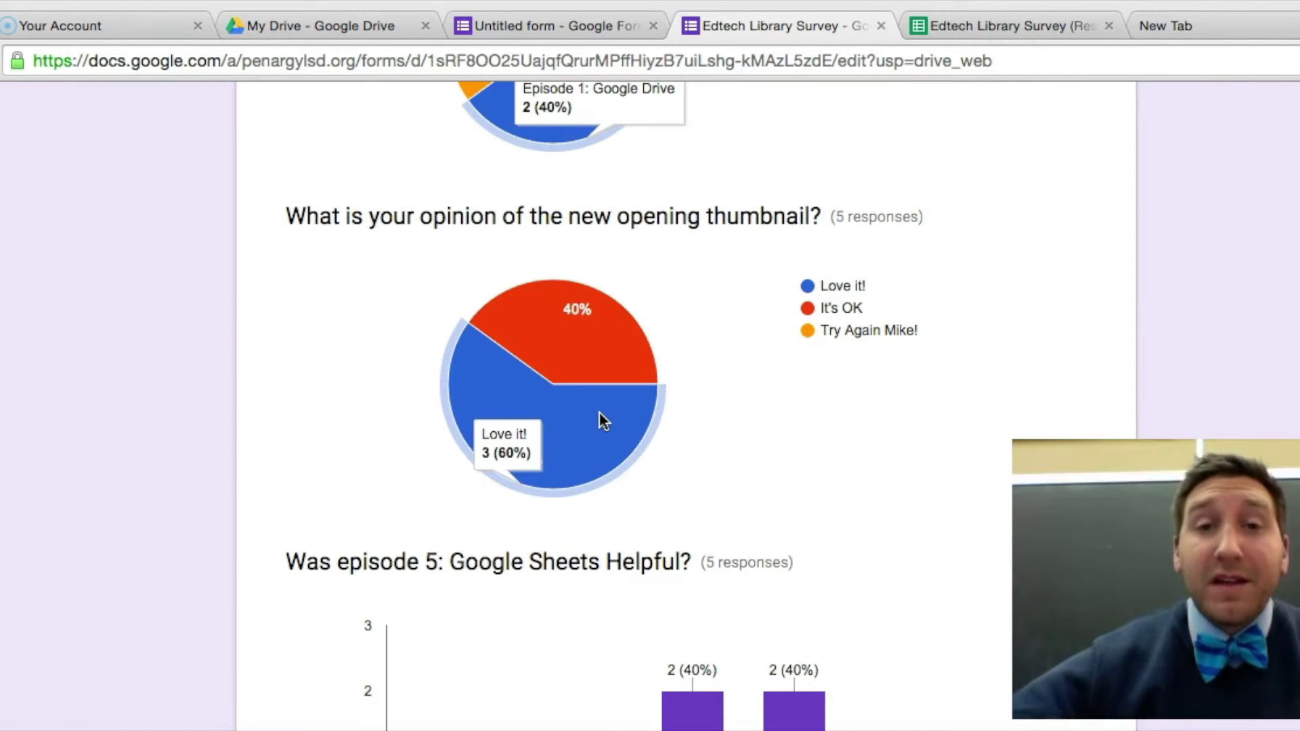
pyautogui.scroll(-6, 600, 413)
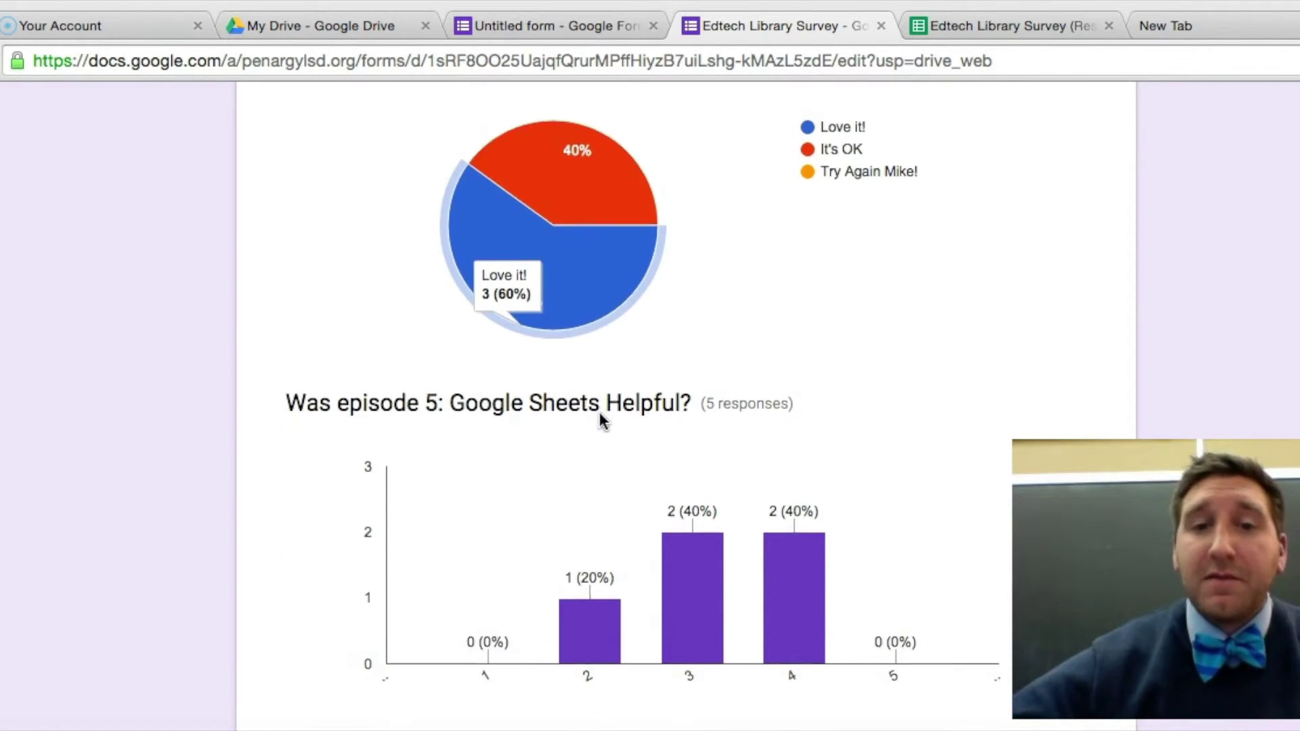
pyautogui.scroll(-2, 602, 420)
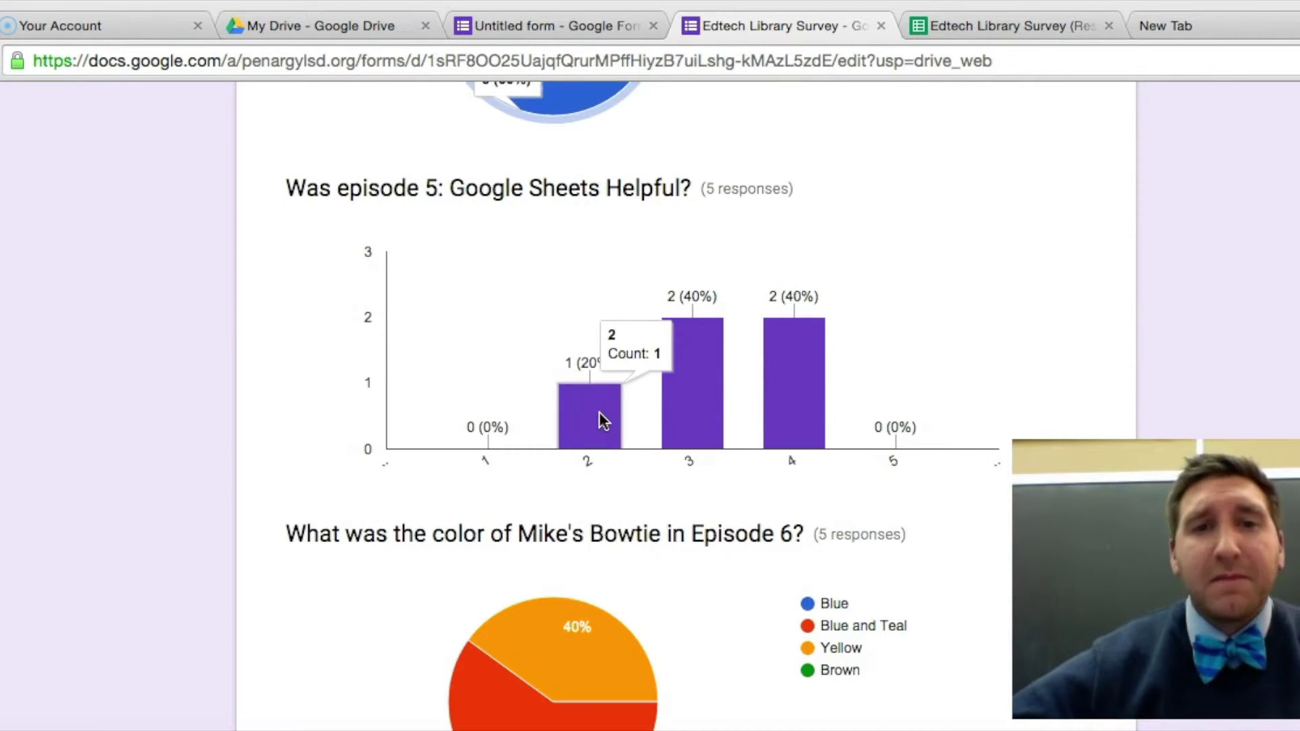
pyautogui.scroll(-2, 602, 420)
pyautogui.scroll(-8, 599, 413)
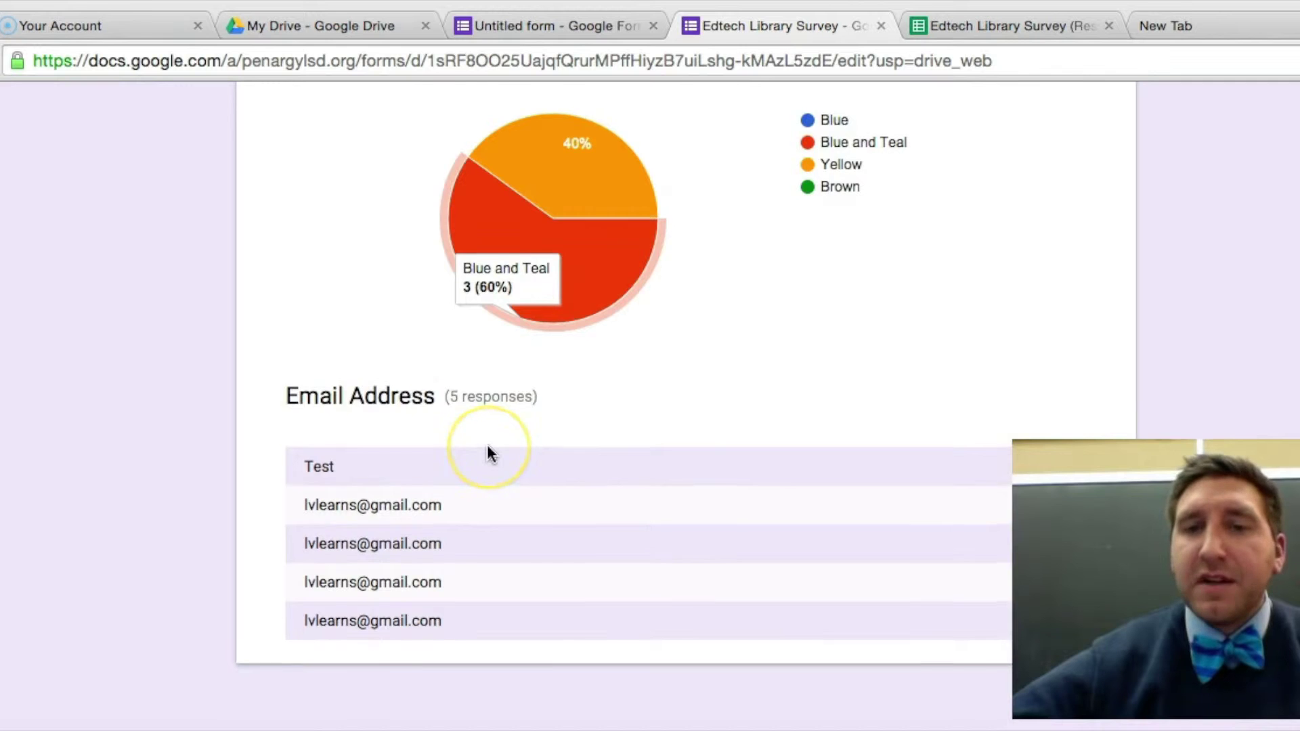
pyautogui.scroll(5, 488, 452)
pyautogui.scroll(10, 491, 452)
pyautogui.scroll(-3, 491, 452)
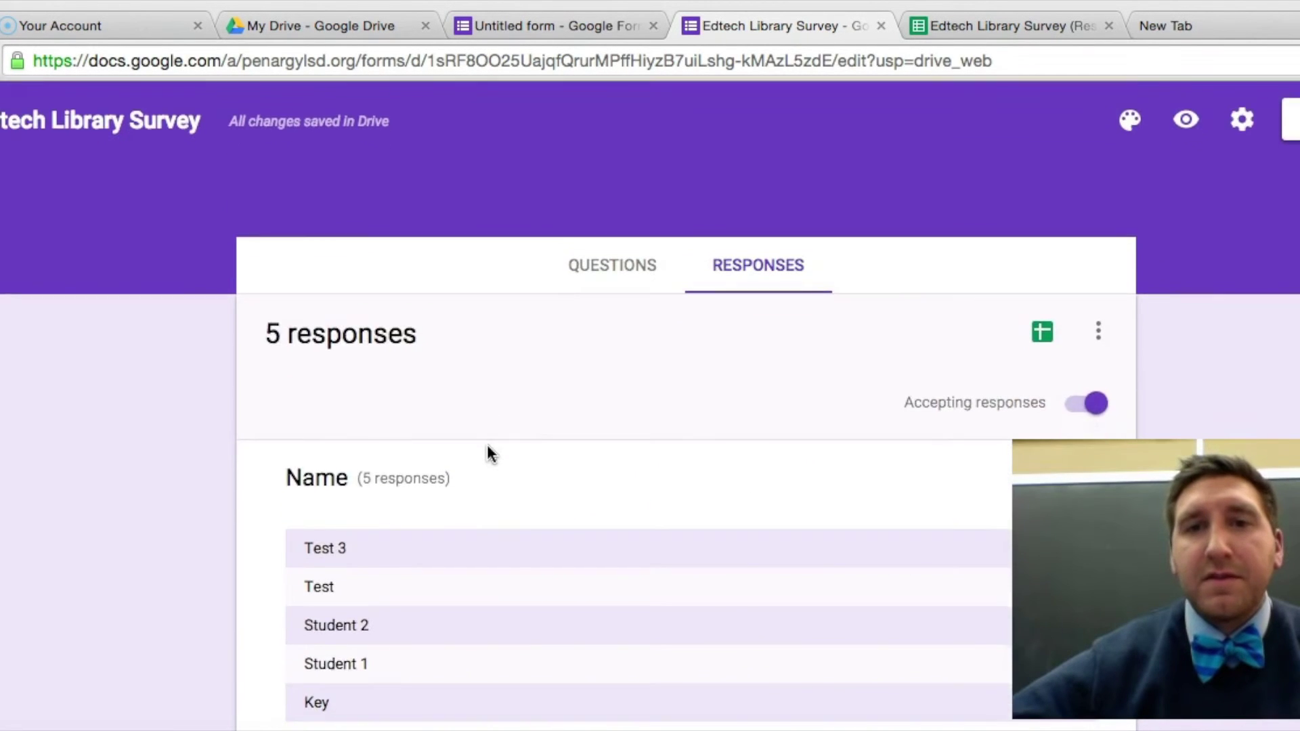
pyautogui.scroll(2, 487, 452)
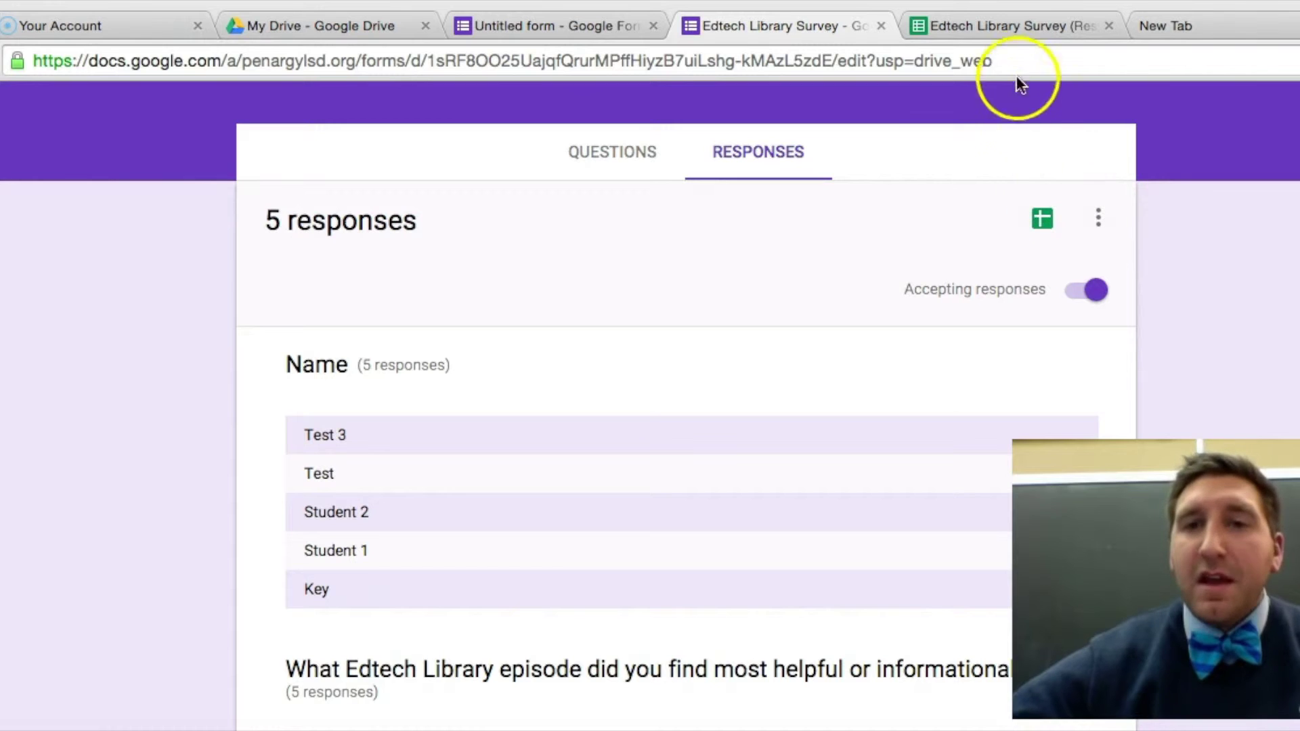
# Switch to the Edtech Library Survey (Responses) spreadsheet and look over its nine submitted responses.
pyautogui.click(986, 28)
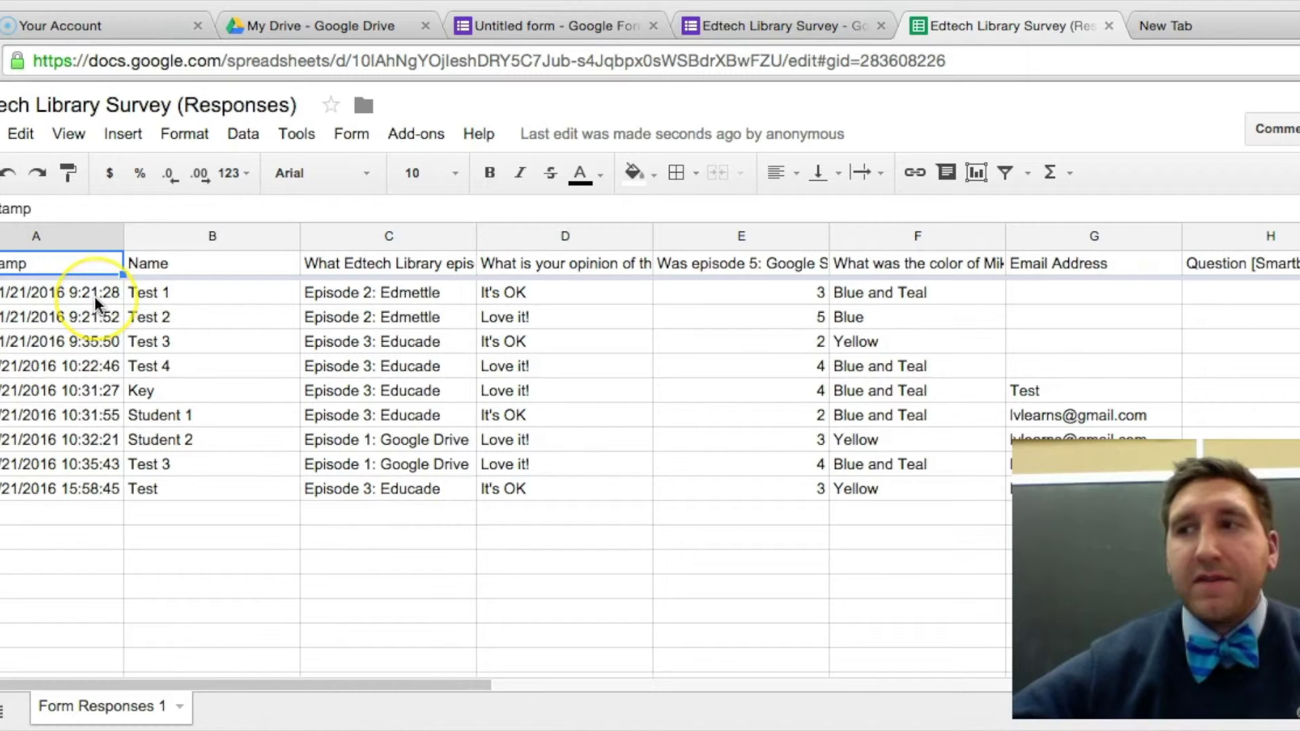
pyautogui.scroll(-1, 95, 295)
pyautogui.scroll(1, 95, 295)
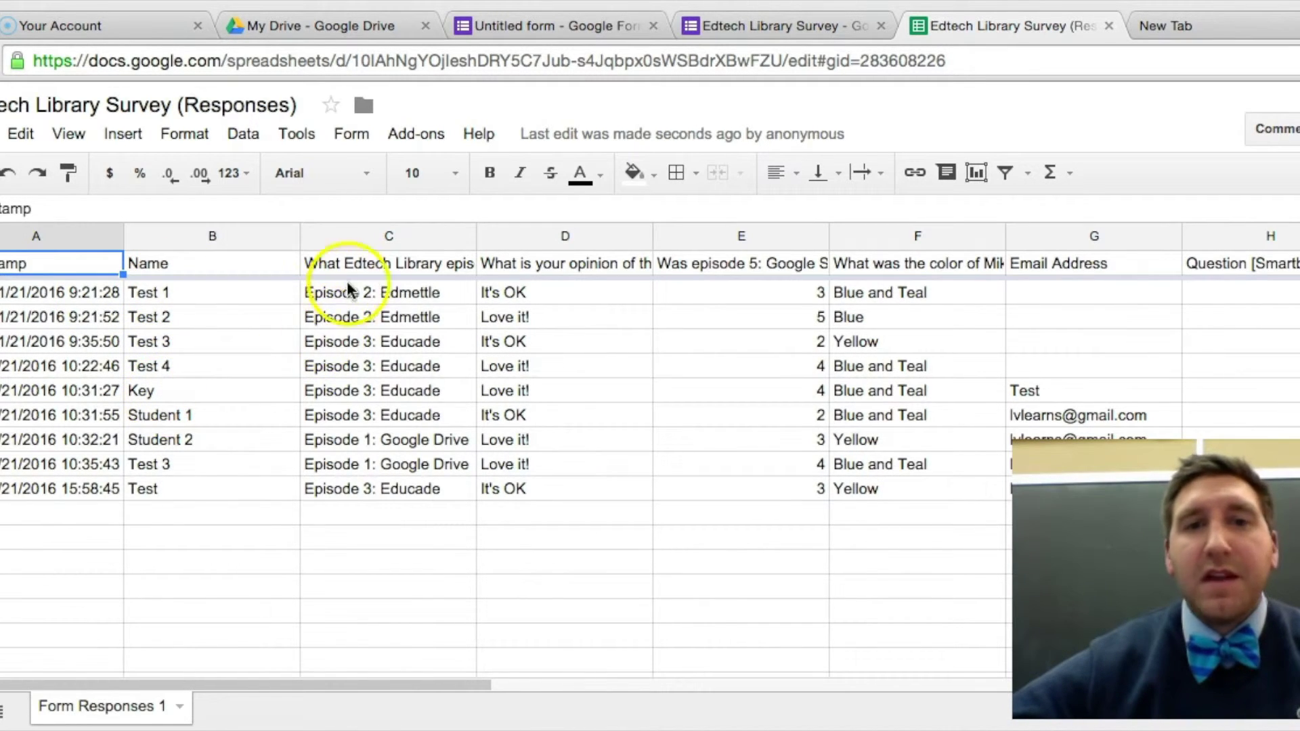
pyautogui.hscroll(5, 405, 356)
pyautogui.hscroll(-5, 405, 356)
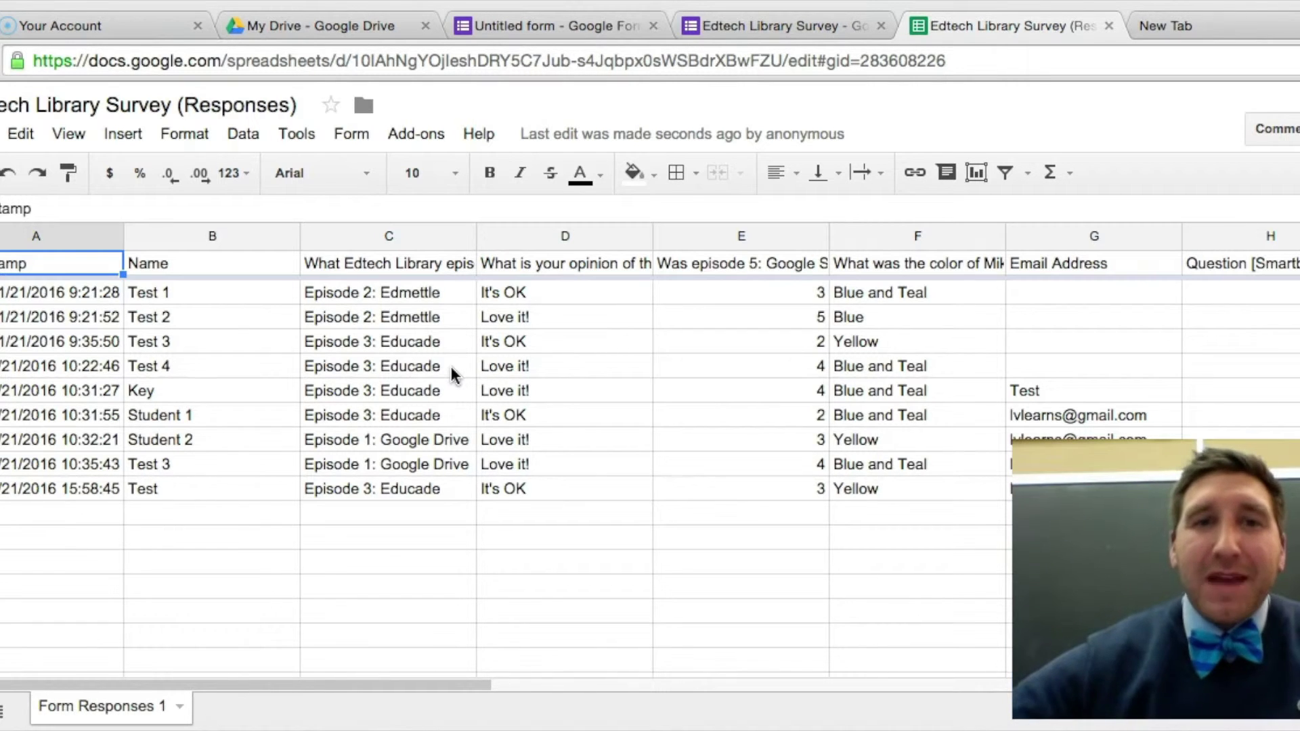
# Install the free Flubaroo add-on, grant its account permissions, and bring up its add-on menu.
pyautogui.click(427, 139)
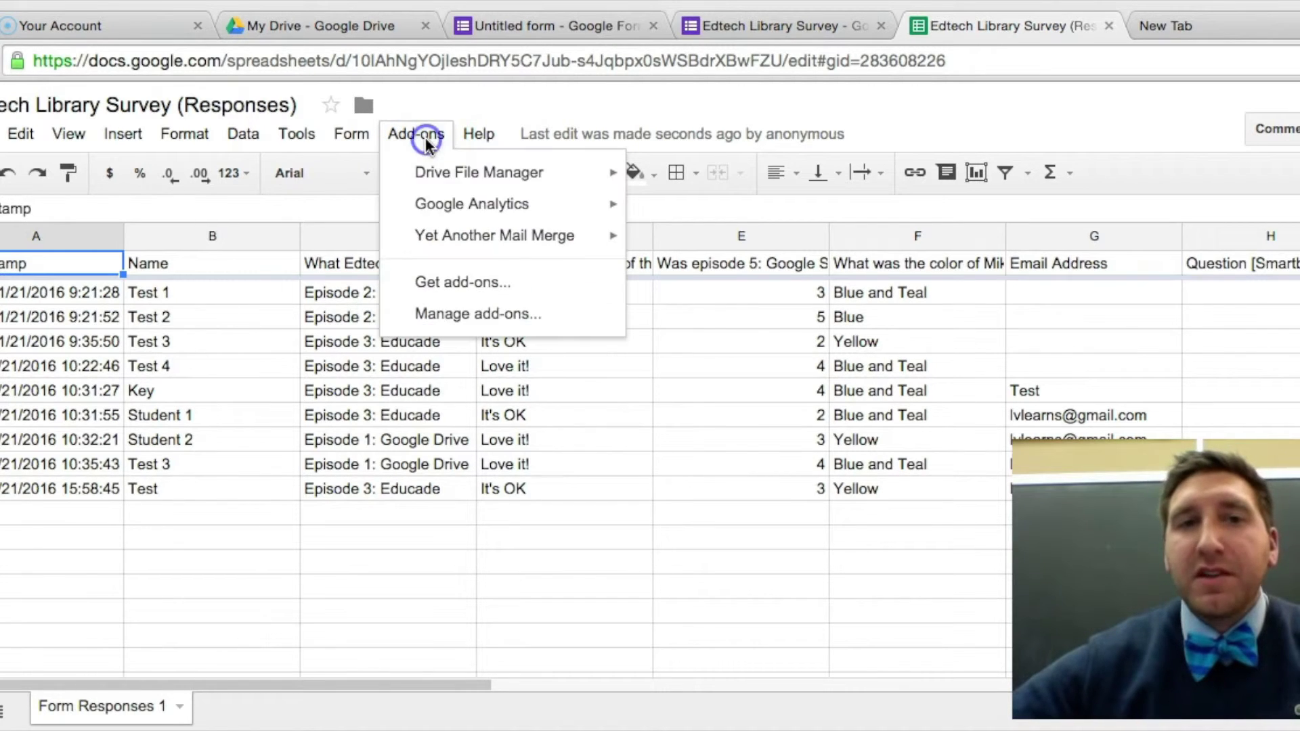
pyautogui.moveTo(441, 251)
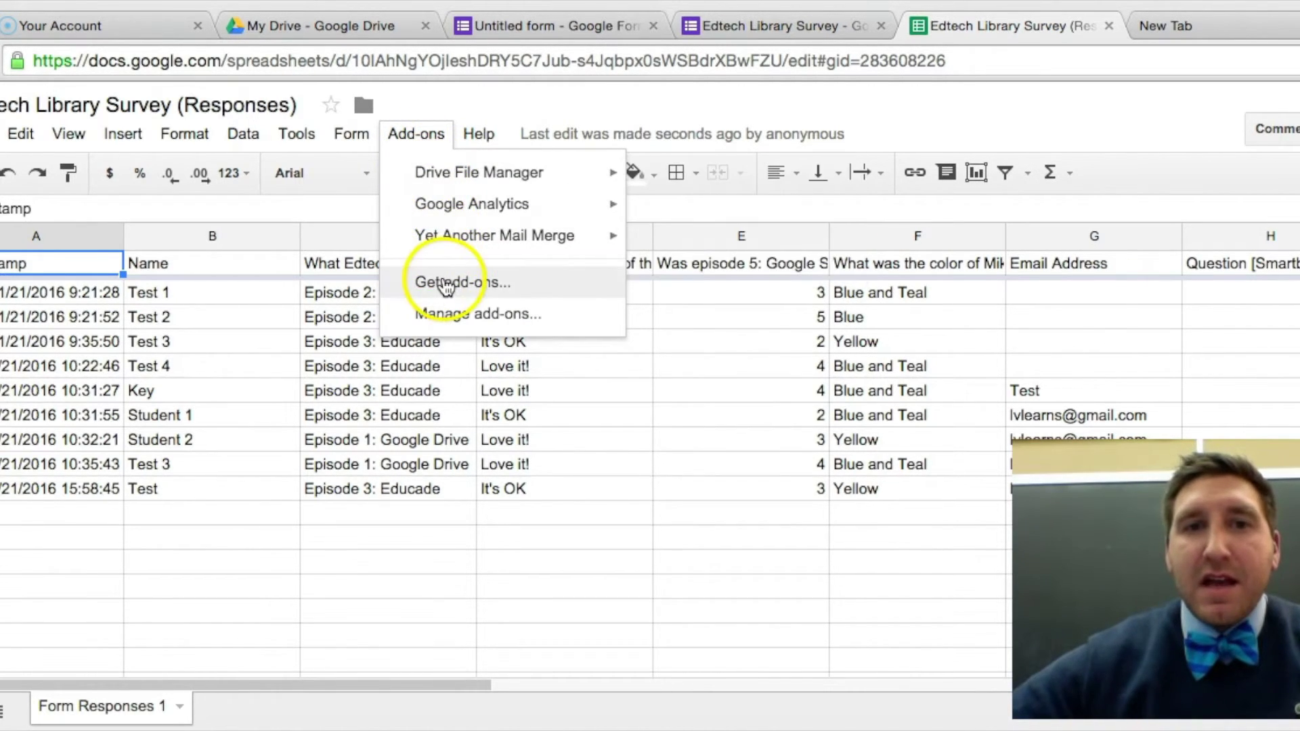
pyautogui.click(442, 282)
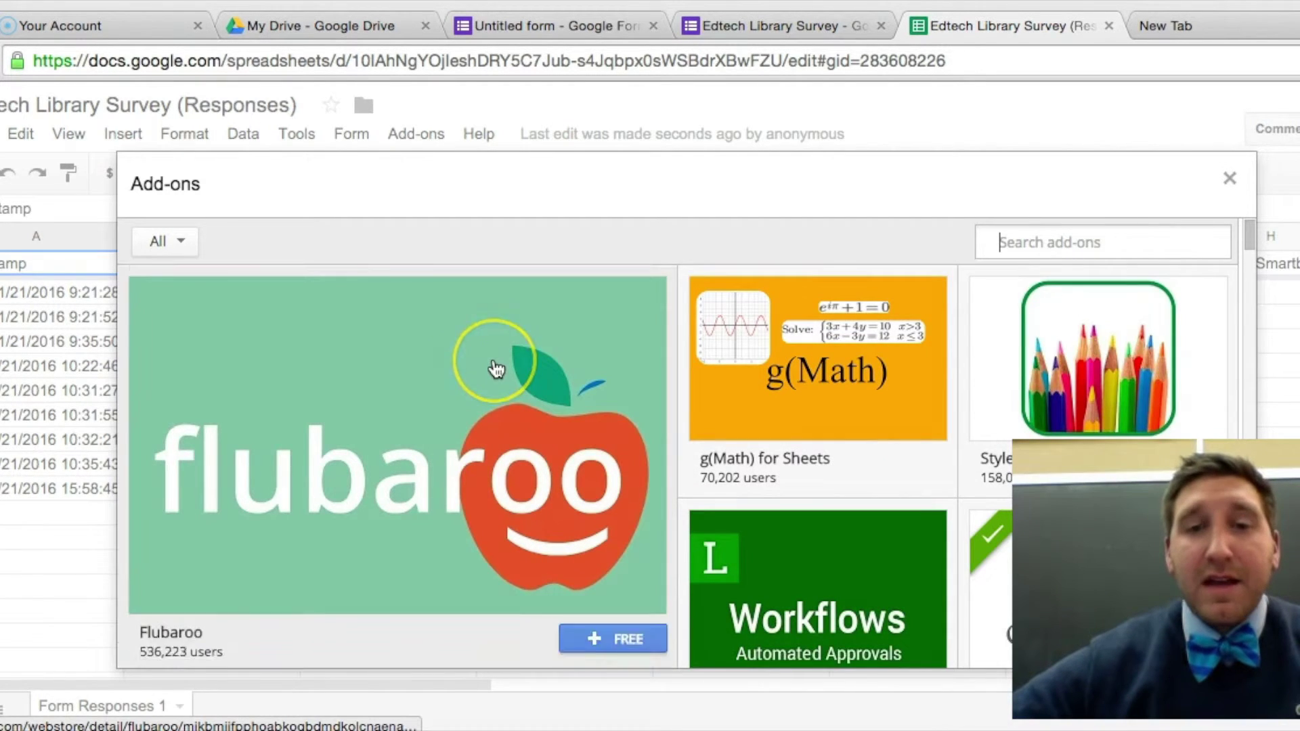
pyautogui.click(595, 542)
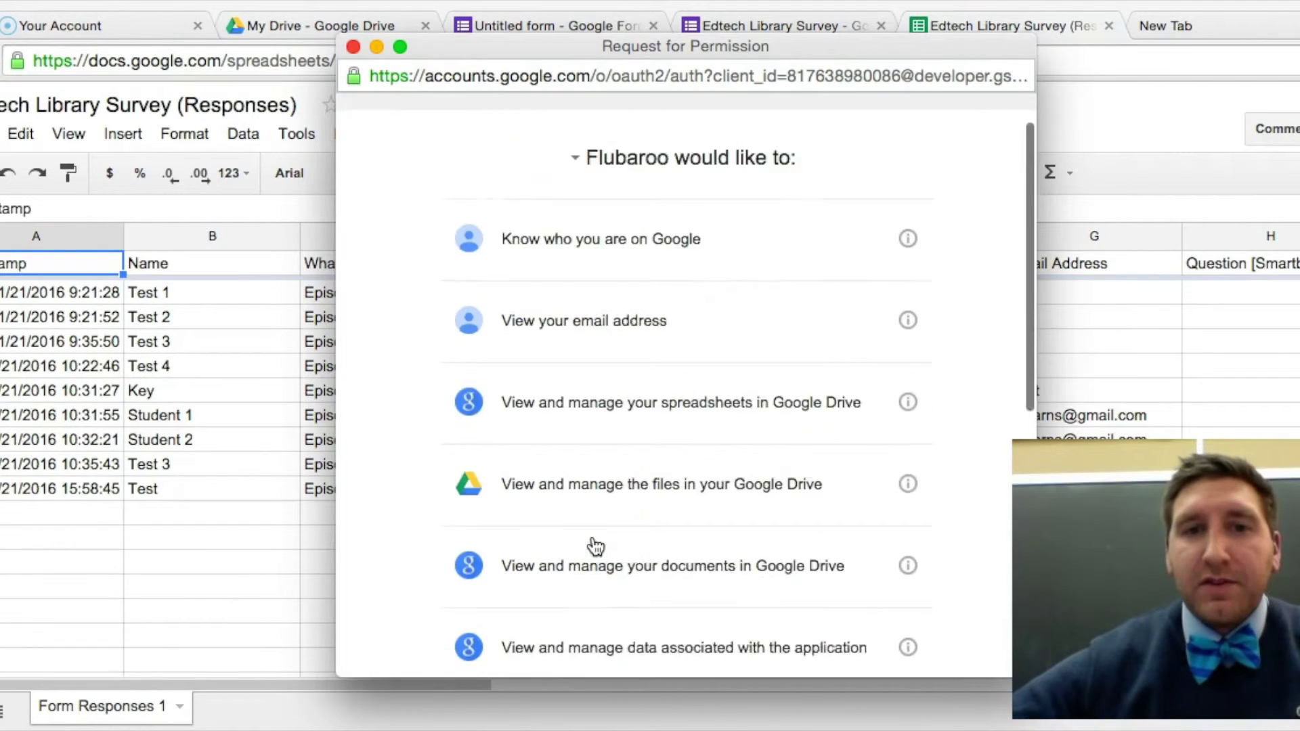
pyautogui.scroll(-10, 595, 545)
pyautogui.click(887, 657)
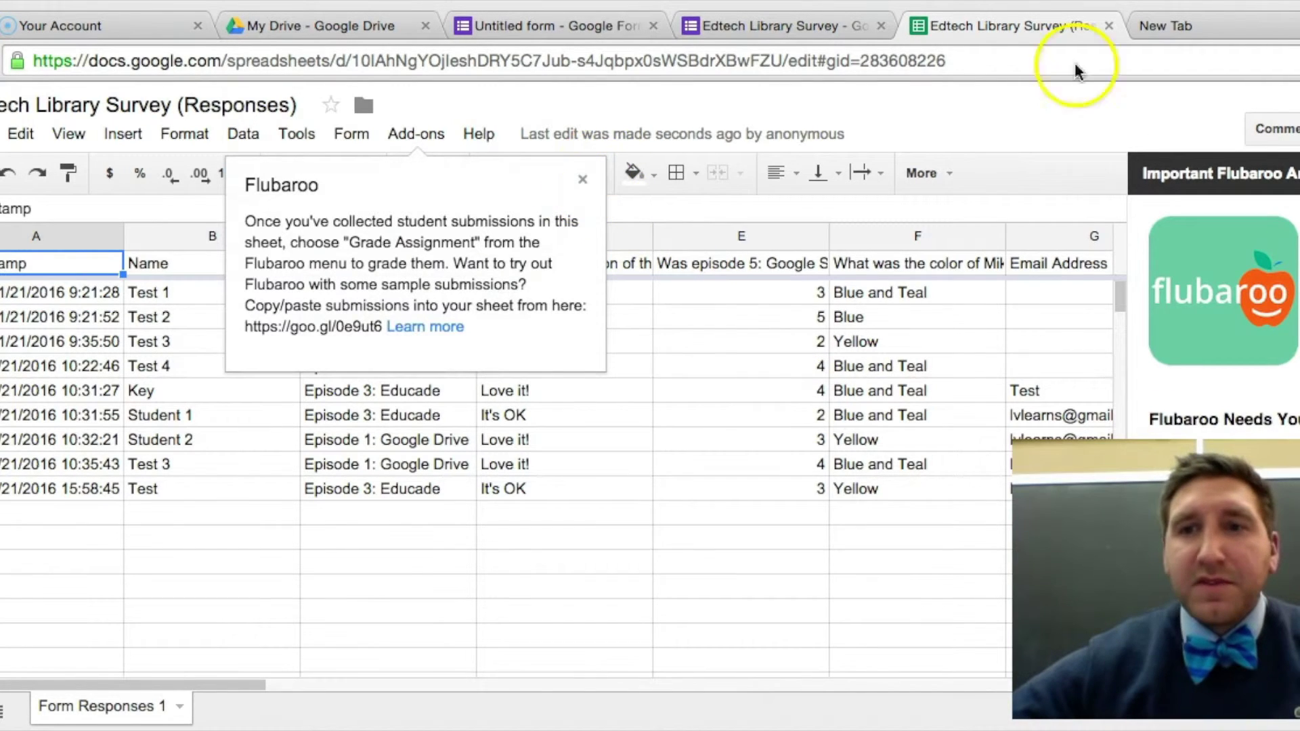
pyautogui.click(581, 180)
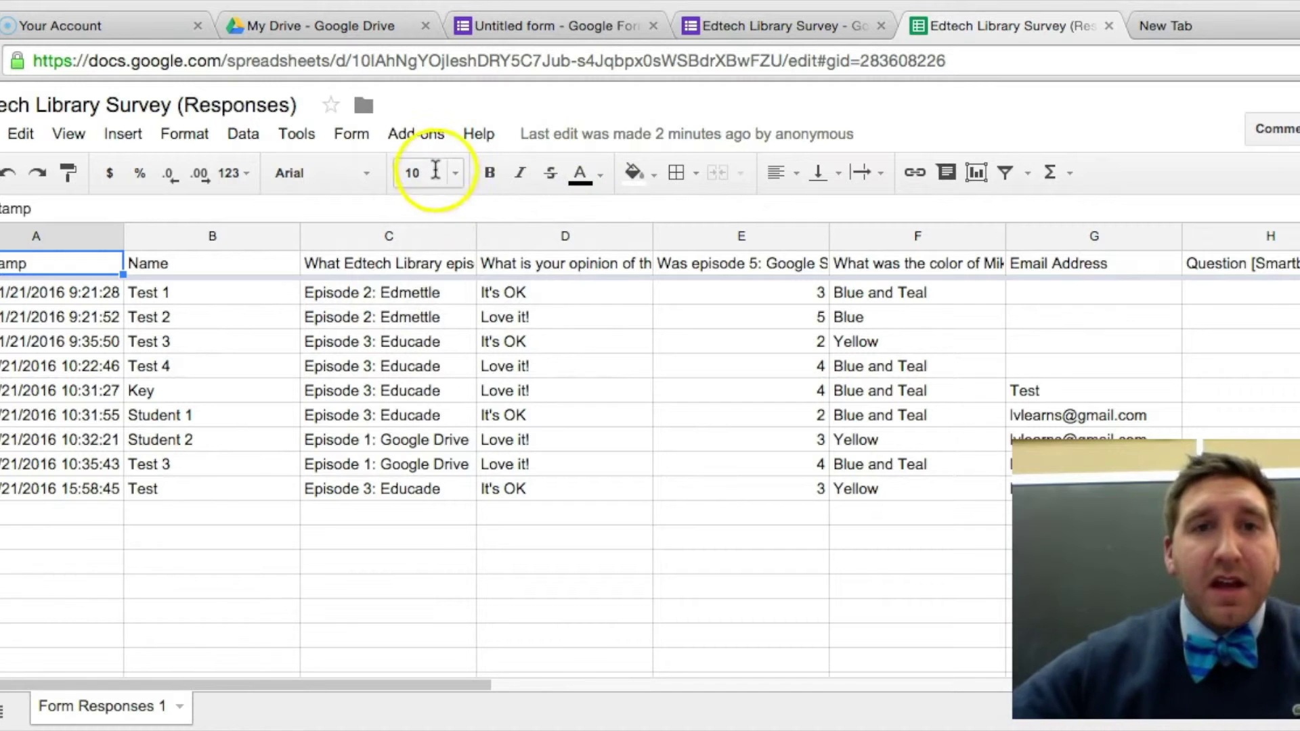
pyautogui.click(424, 136)
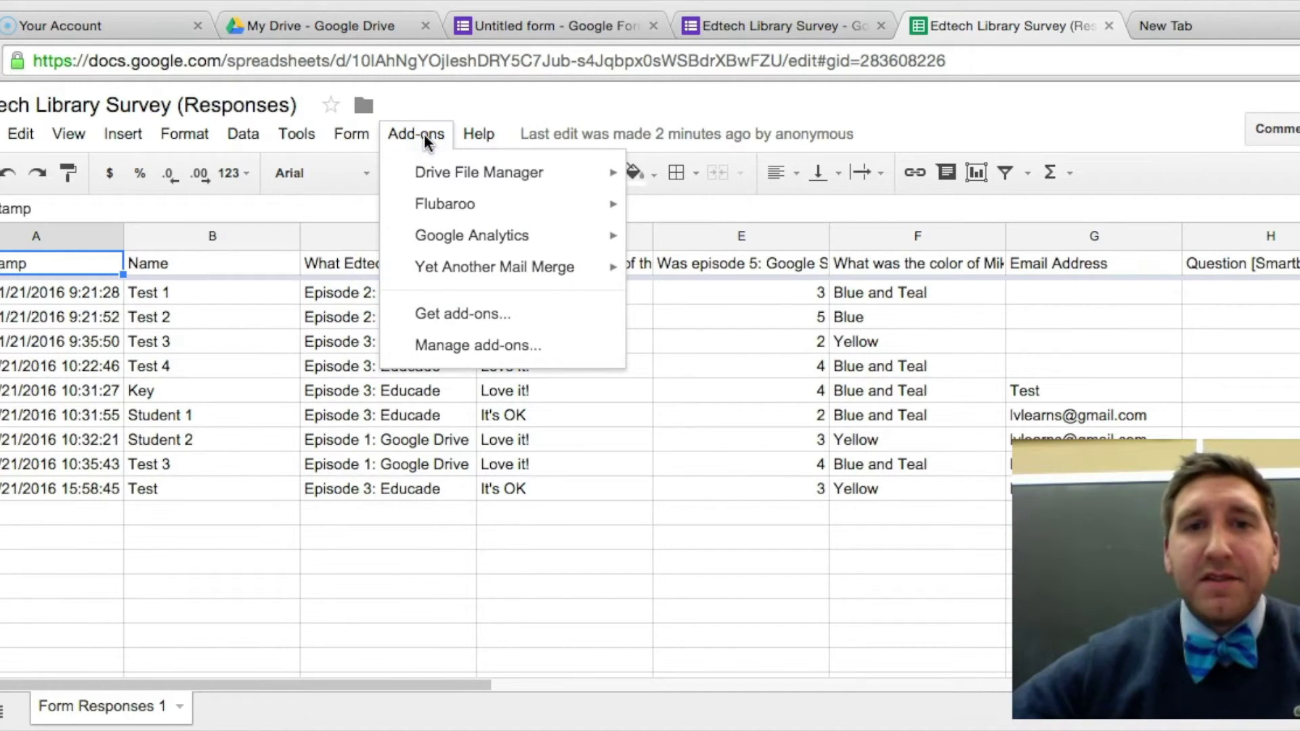
pyautogui.moveTo(433, 203)
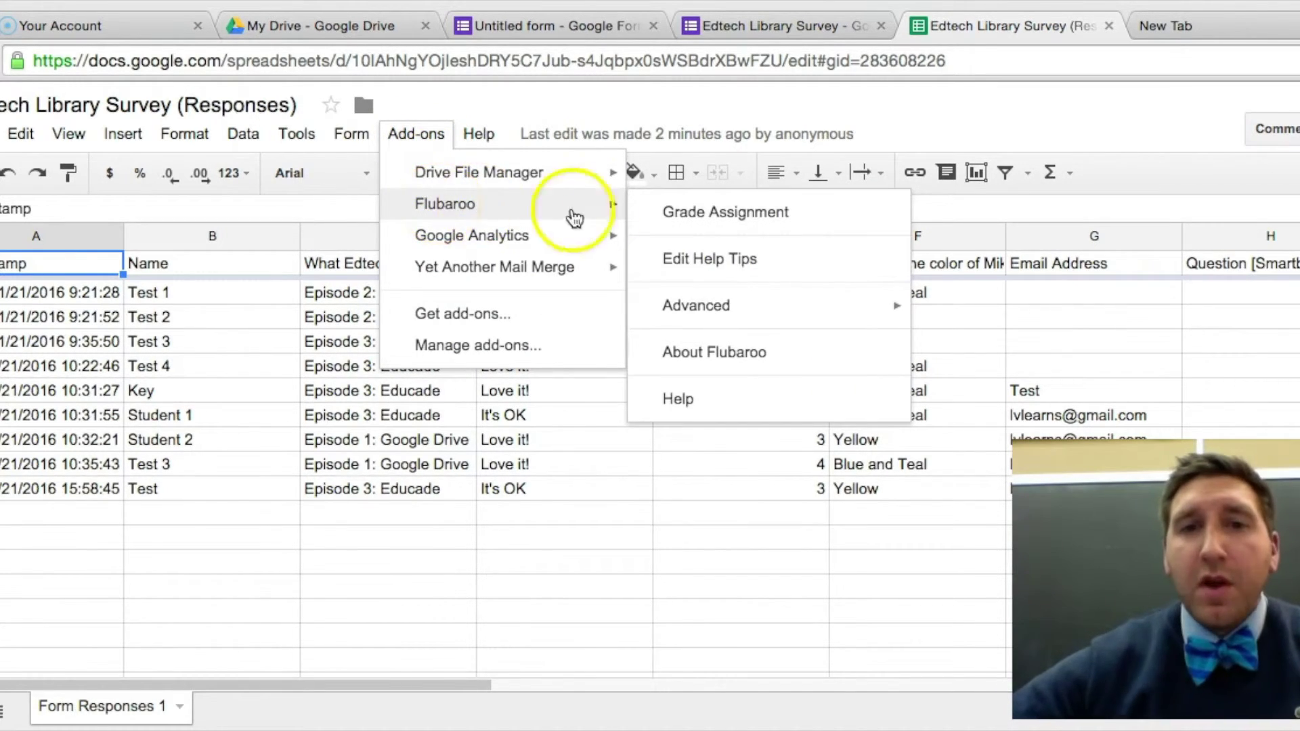
# Start Flubaroo's Grade Assignment and keep Name as the student identifier.
pyautogui.click(677, 212)
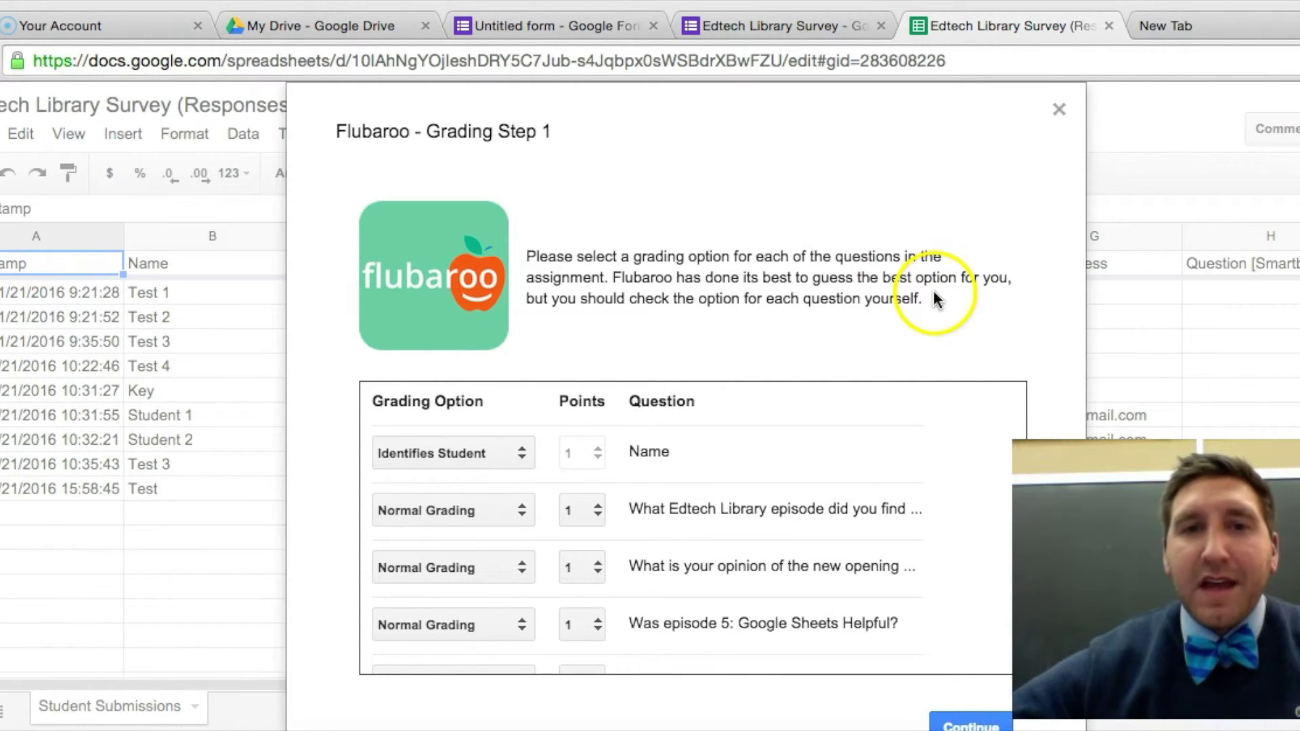
pyautogui.scroll(-1, 985, 466)
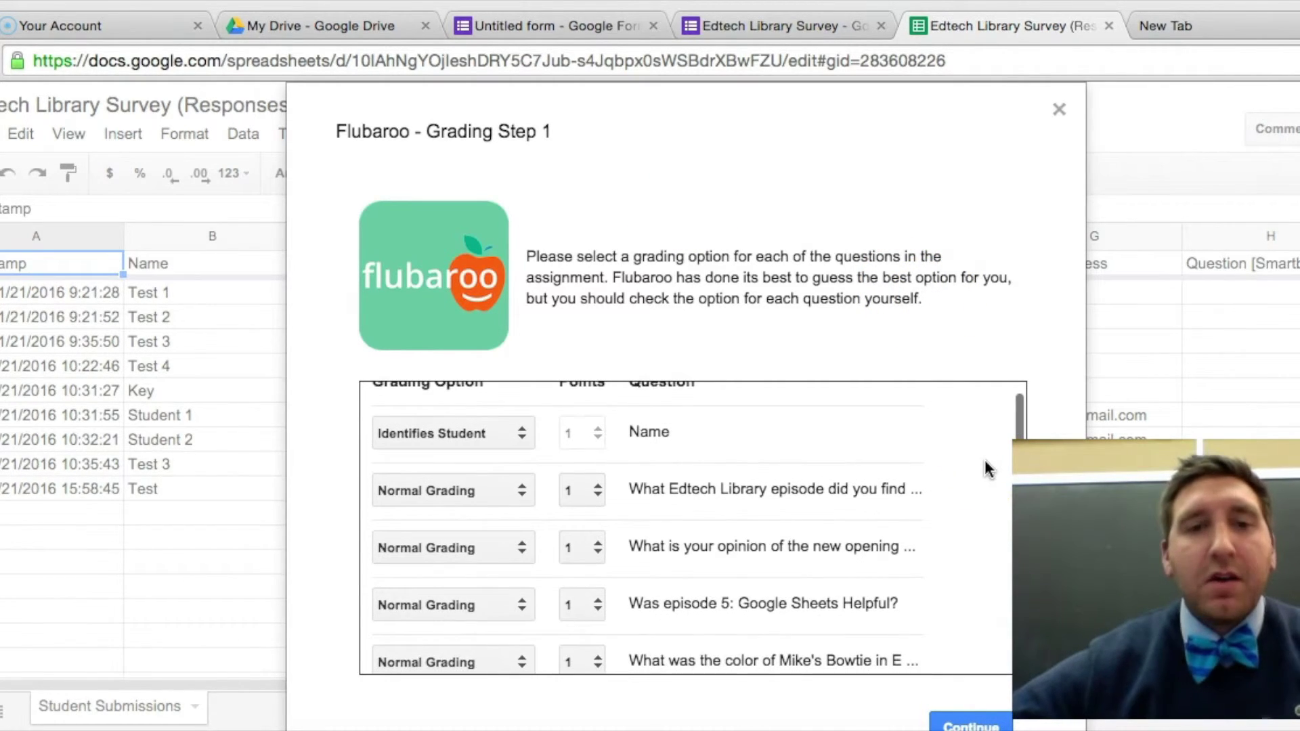
pyautogui.scroll(1, 984, 460)
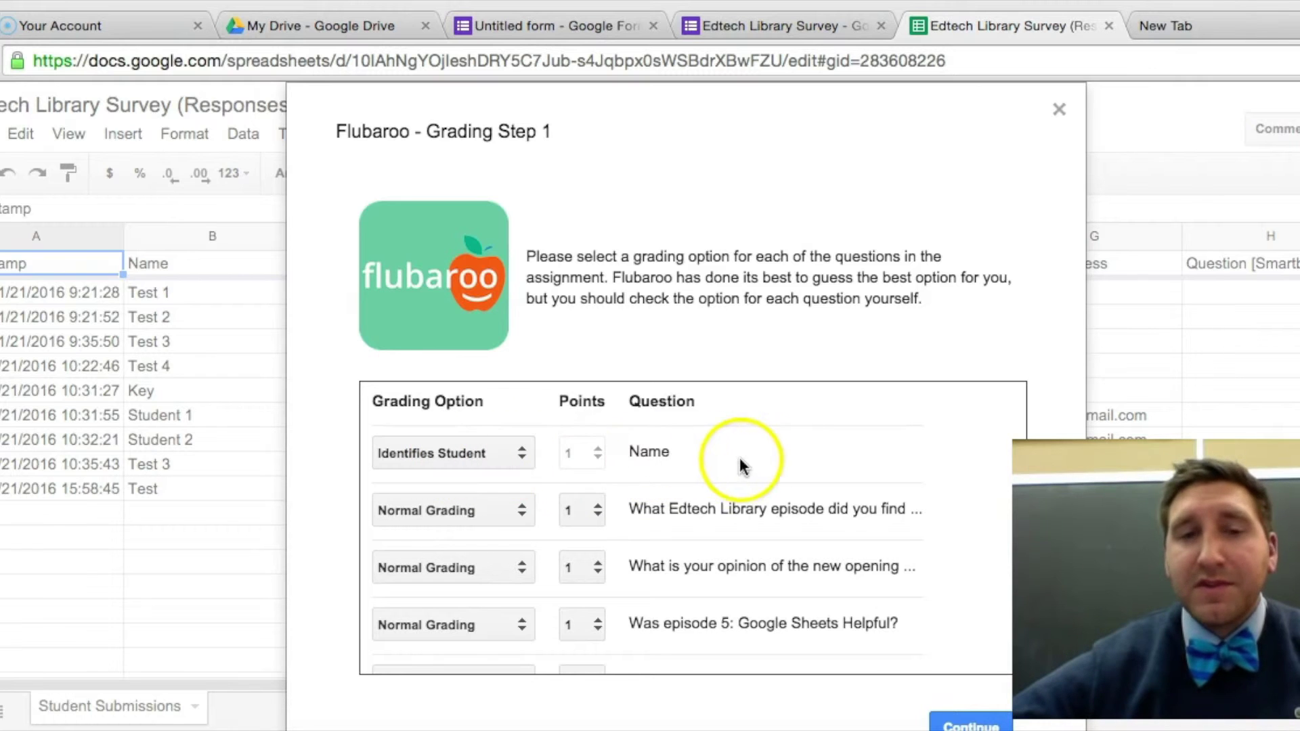
pyautogui.click(506, 452)
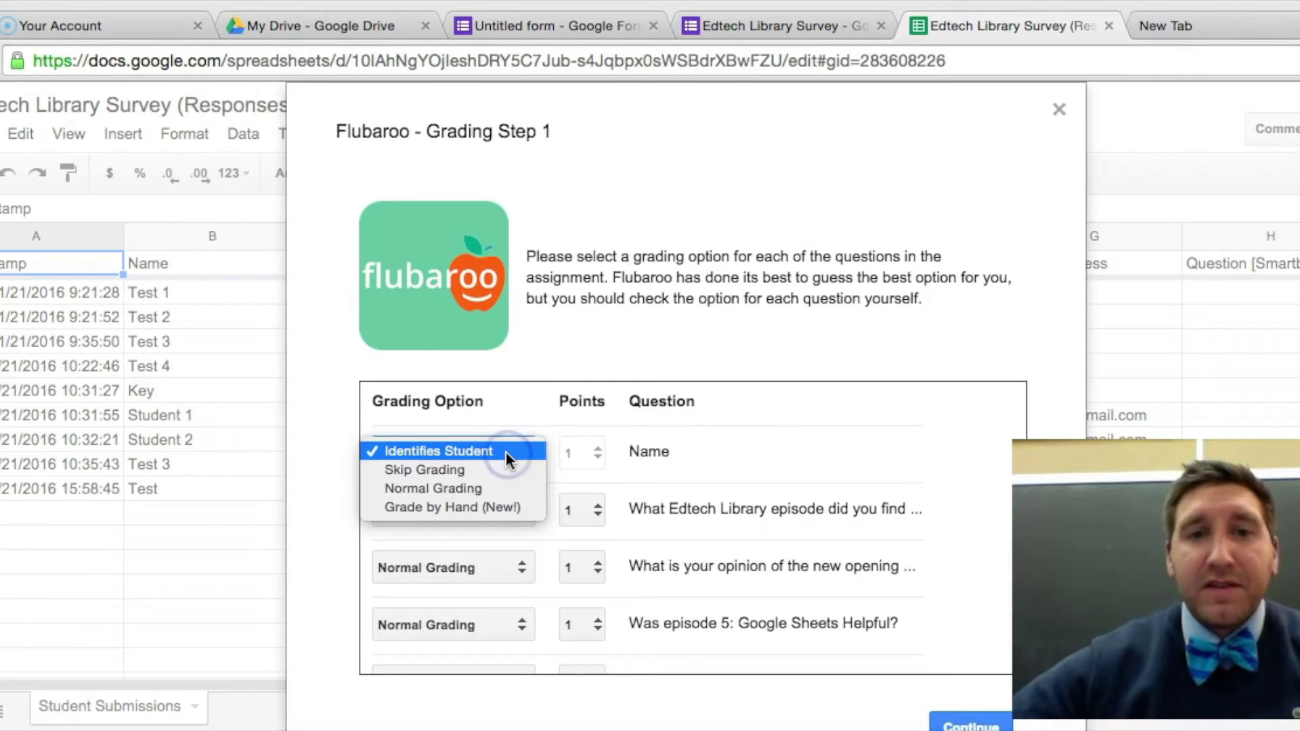
pyautogui.click(548, 433)
pyautogui.scroll(-2, 541, 426)
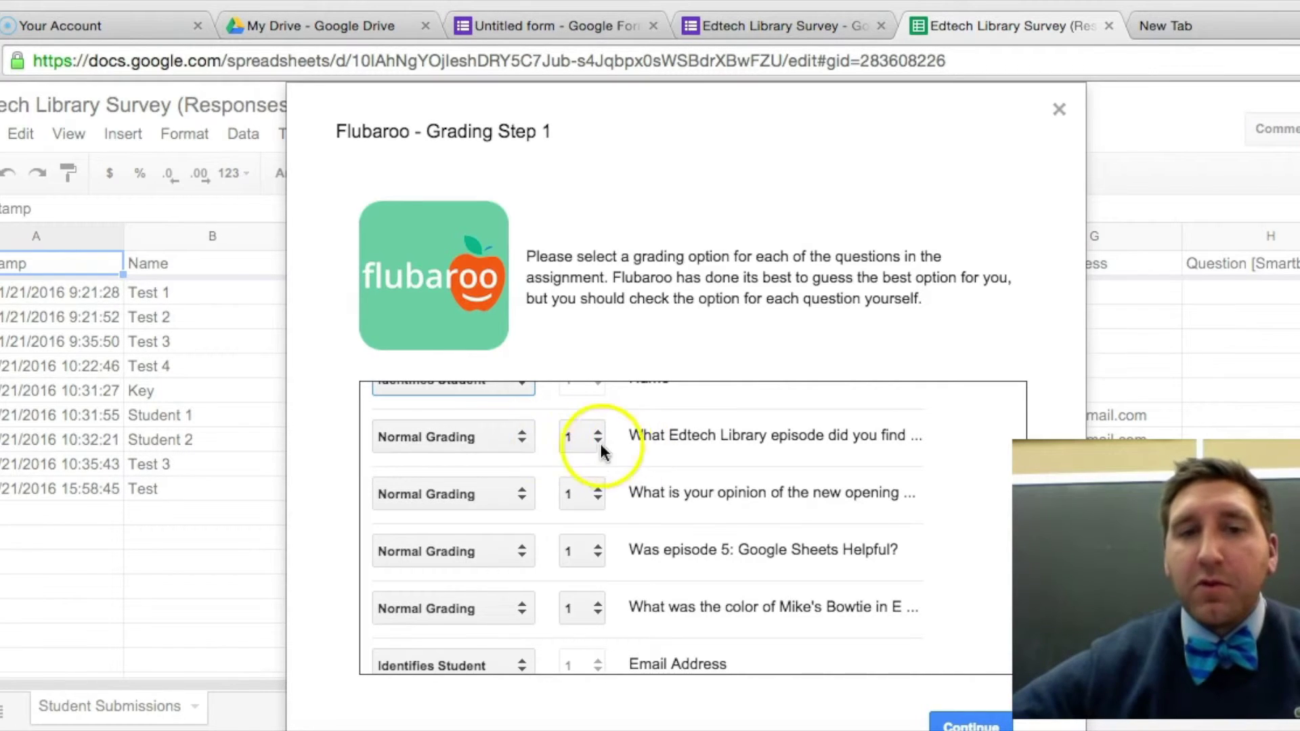
# Give the episode question Normal Grading worth 3 points.
pyautogui.click(517, 436)
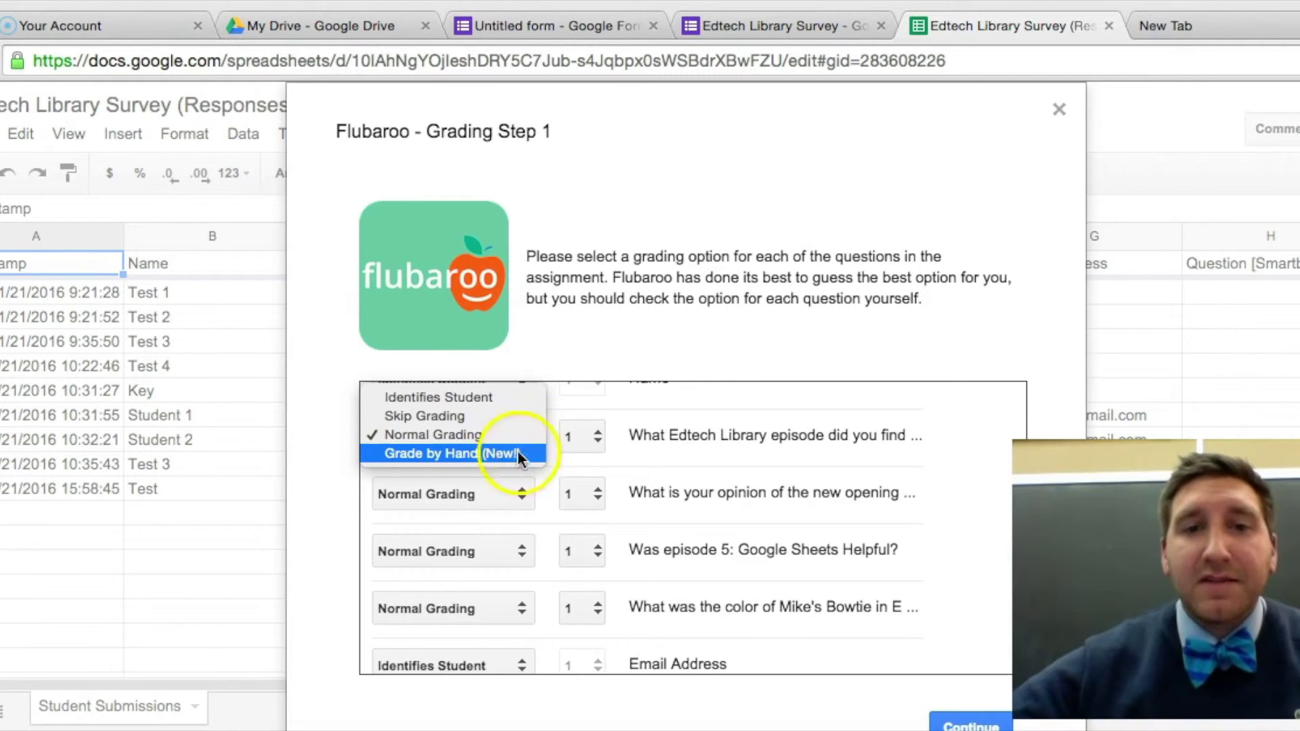
pyautogui.click(651, 409)
pyautogui.click(589, 437)
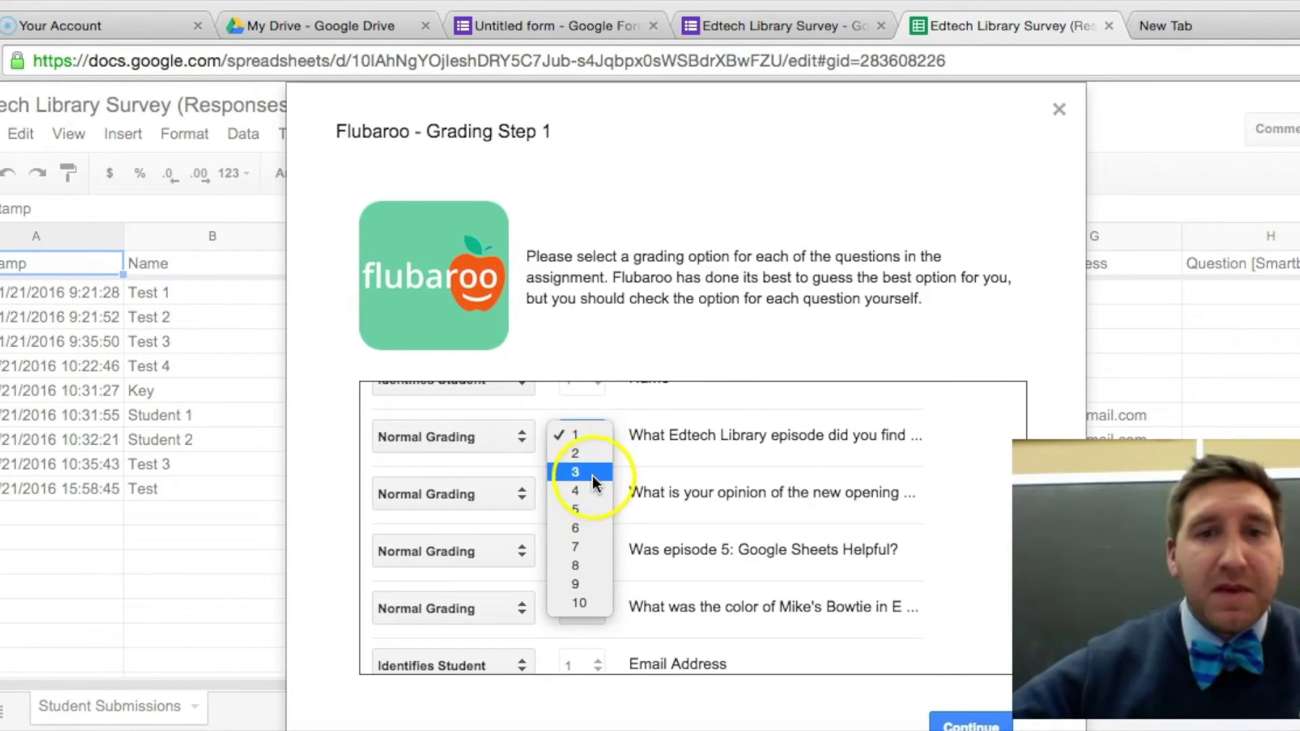
pyautogui.click(592, 476)
# Set the Smartboard, Chromebook and Ipad questions to Skip Grading and continue.
pyautogui.scroll(-2, 774, 435)
pyautogui.scroll(-1, 774, 436)
pyautogui.scroll(-2, 774, 436)
pyautogui.scroll(2, 774, 436)
pyautogui.scroll(-2, 774, 436)
pyautogui.scroll(-1, 774, 435)
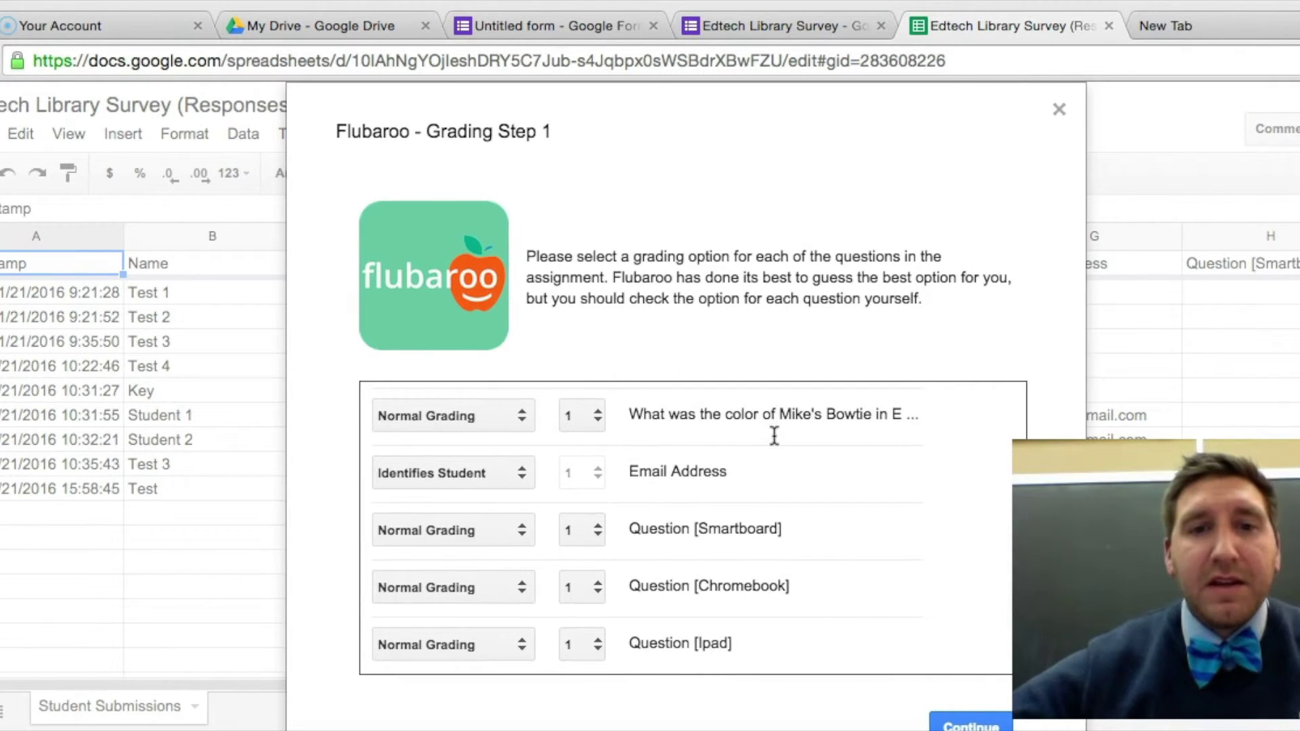
pyautogui.scroll(1, 525, 542)
pyautogui.scroll(5, 525, 545)
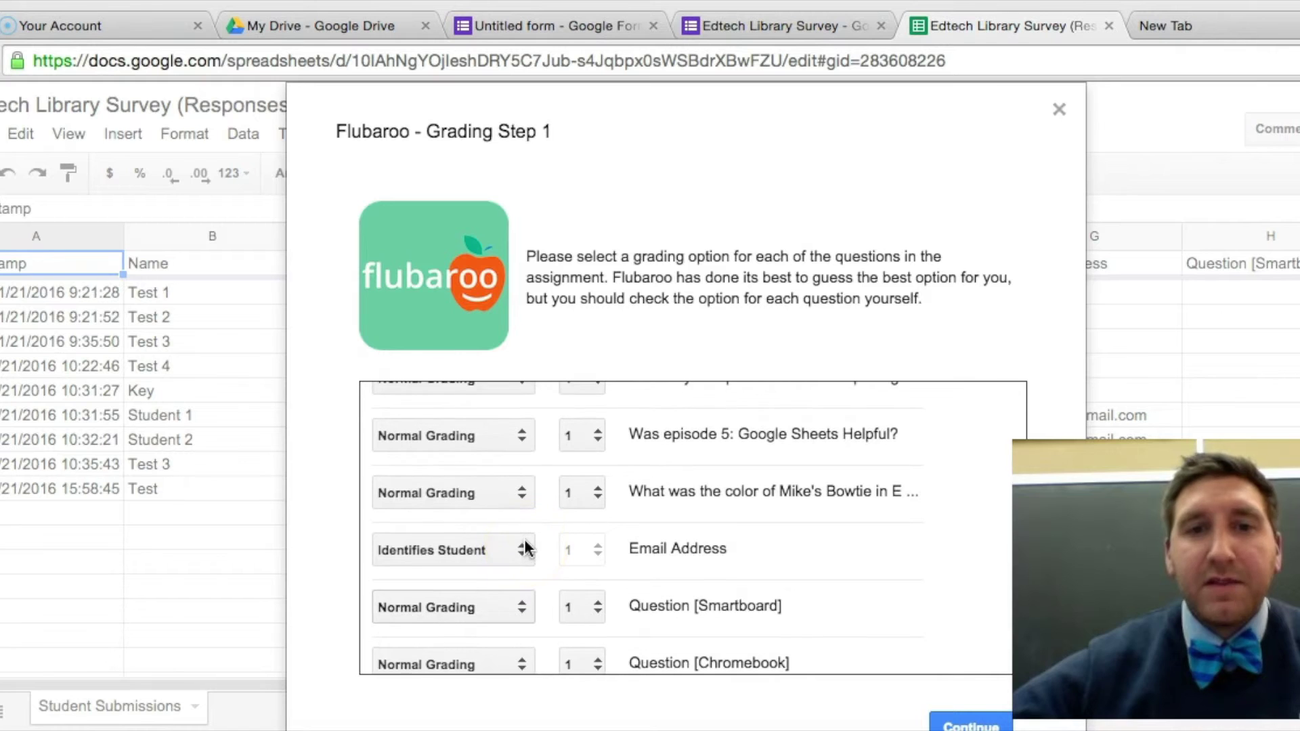
pyautogui.scroll(-5, 526, 541)
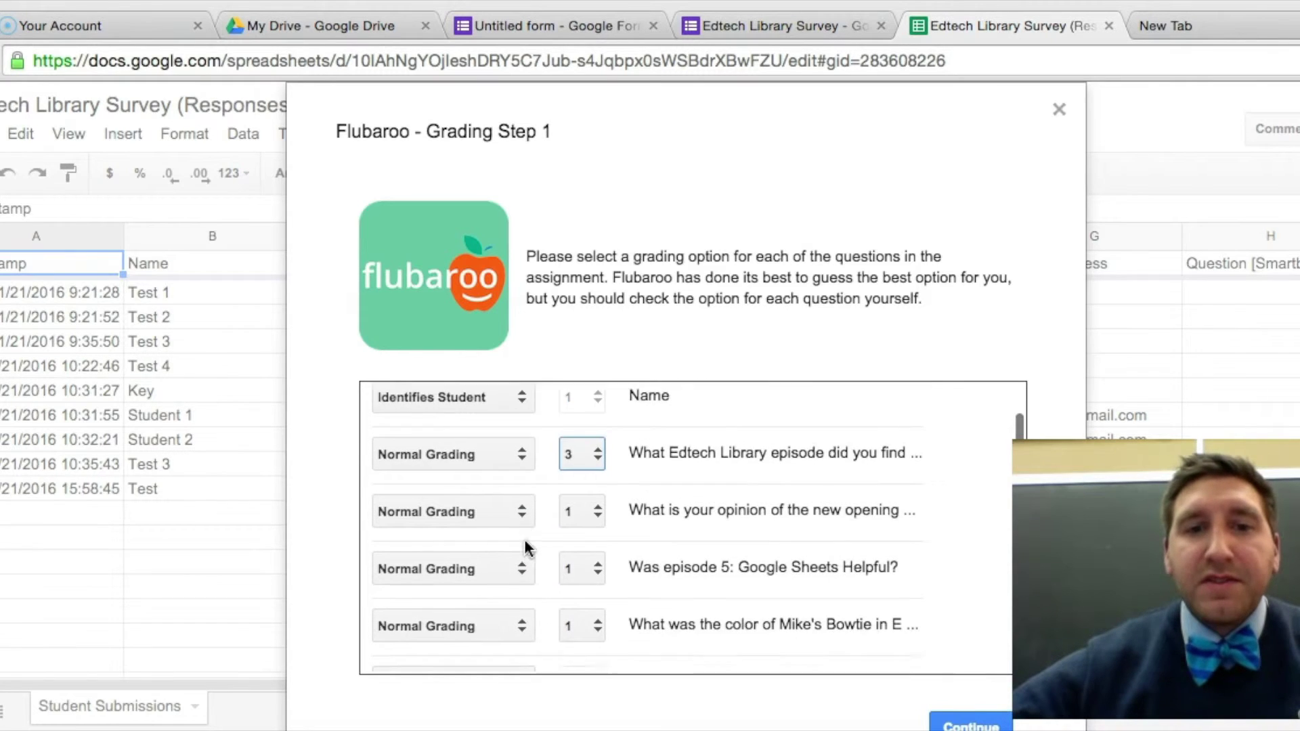
pyautogui.click(500, 513)
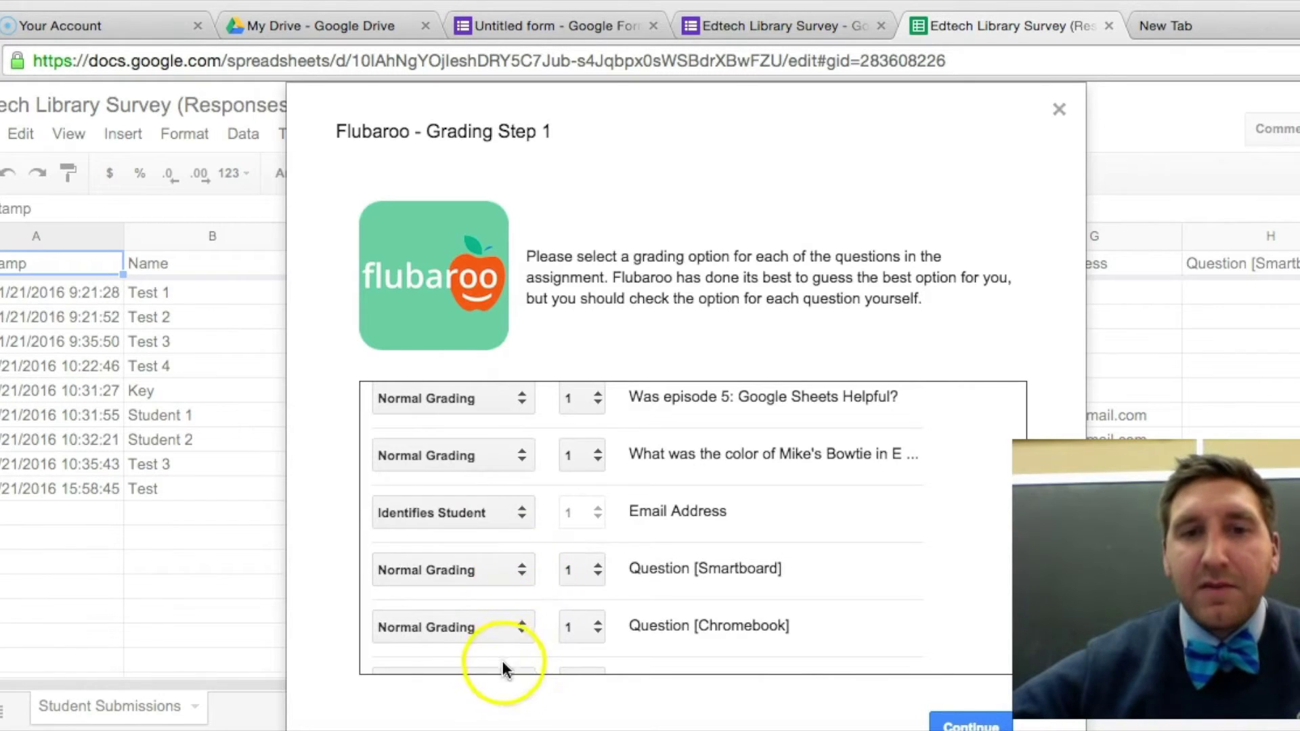
pyautogui.scroll(-1, 571, 574)
pyautogui.scroll(1, 572, 580)
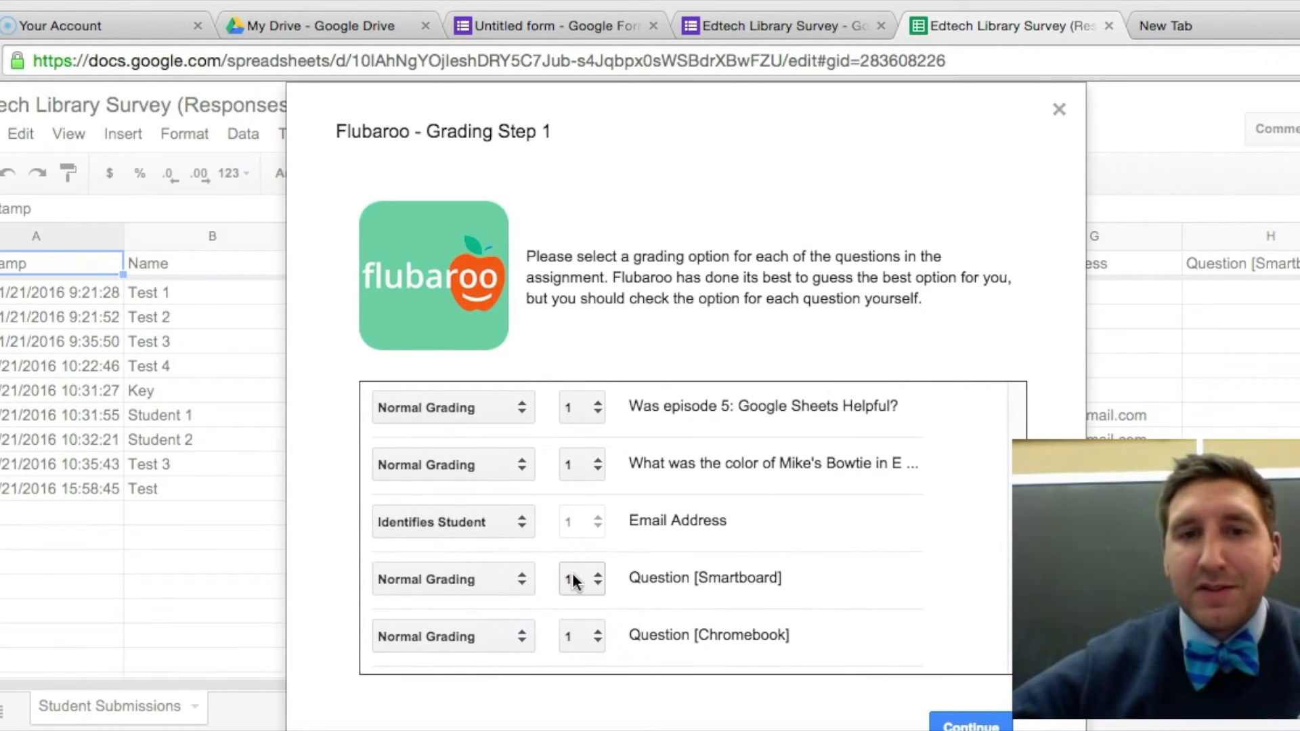
pyautogui.scroll(1, 572, 581)
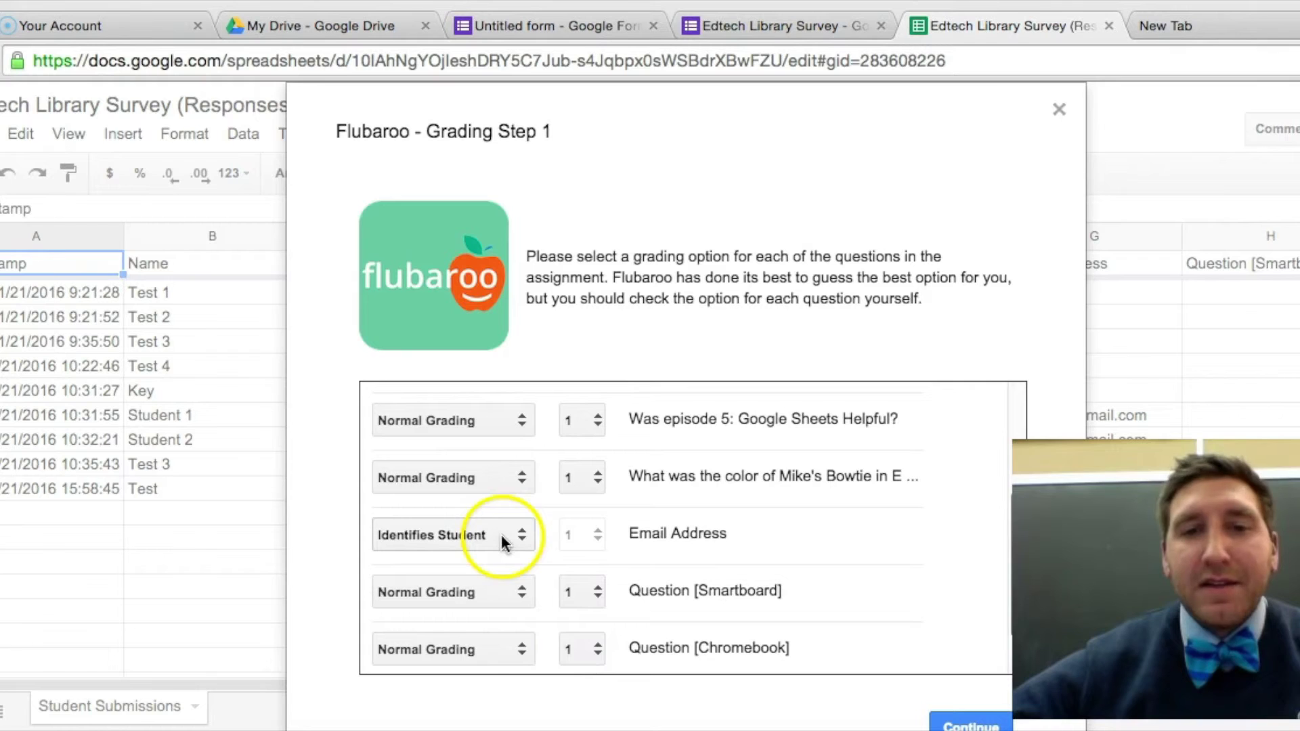
pyautogui.scroll(-2, 669, 525)
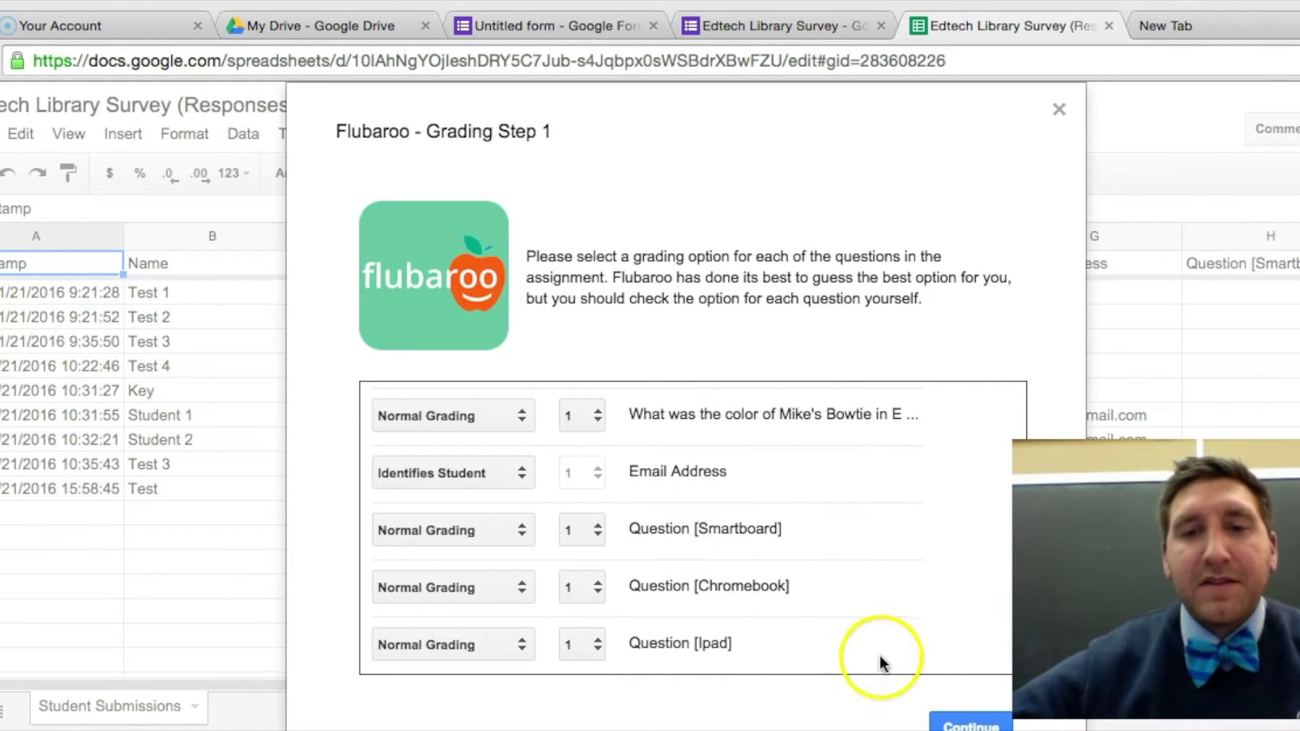
pyautogui.click(518, 532)
pyautogui.click(503, 510)
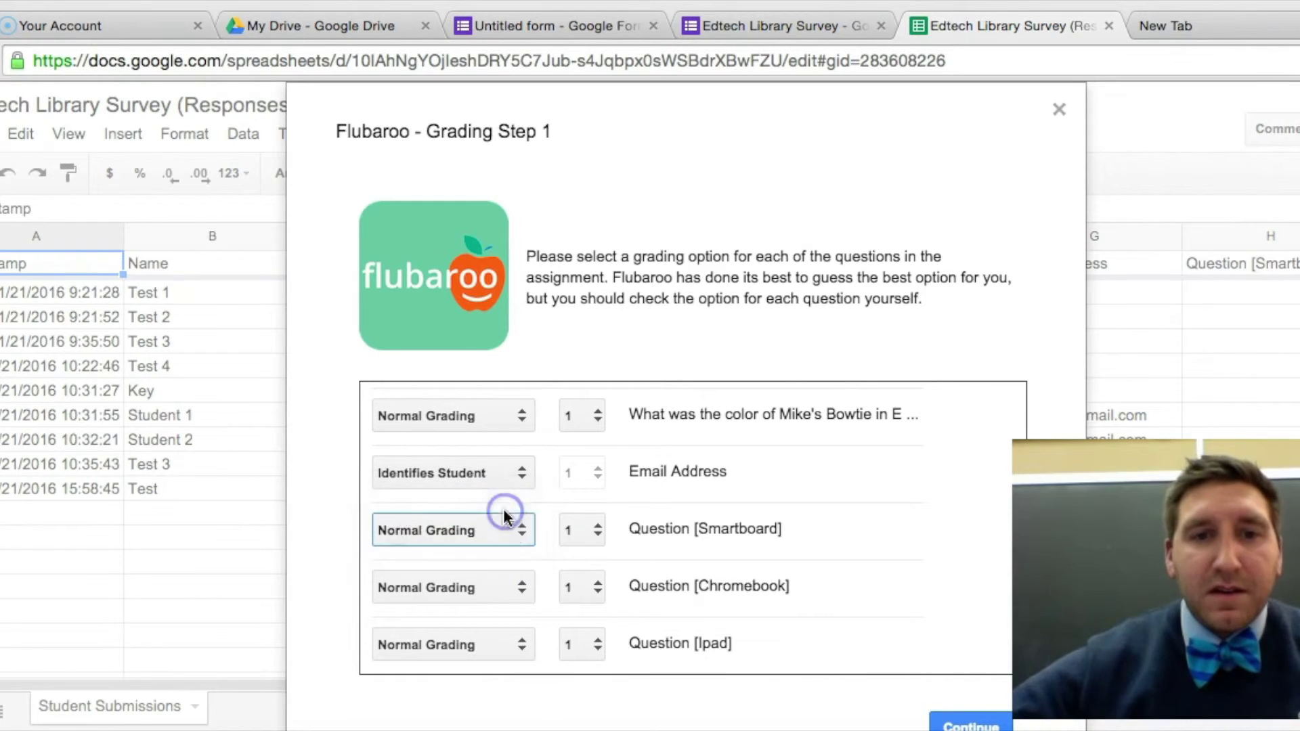
pyautogui.click(519, 586)
pyautogui.click(519, 566)
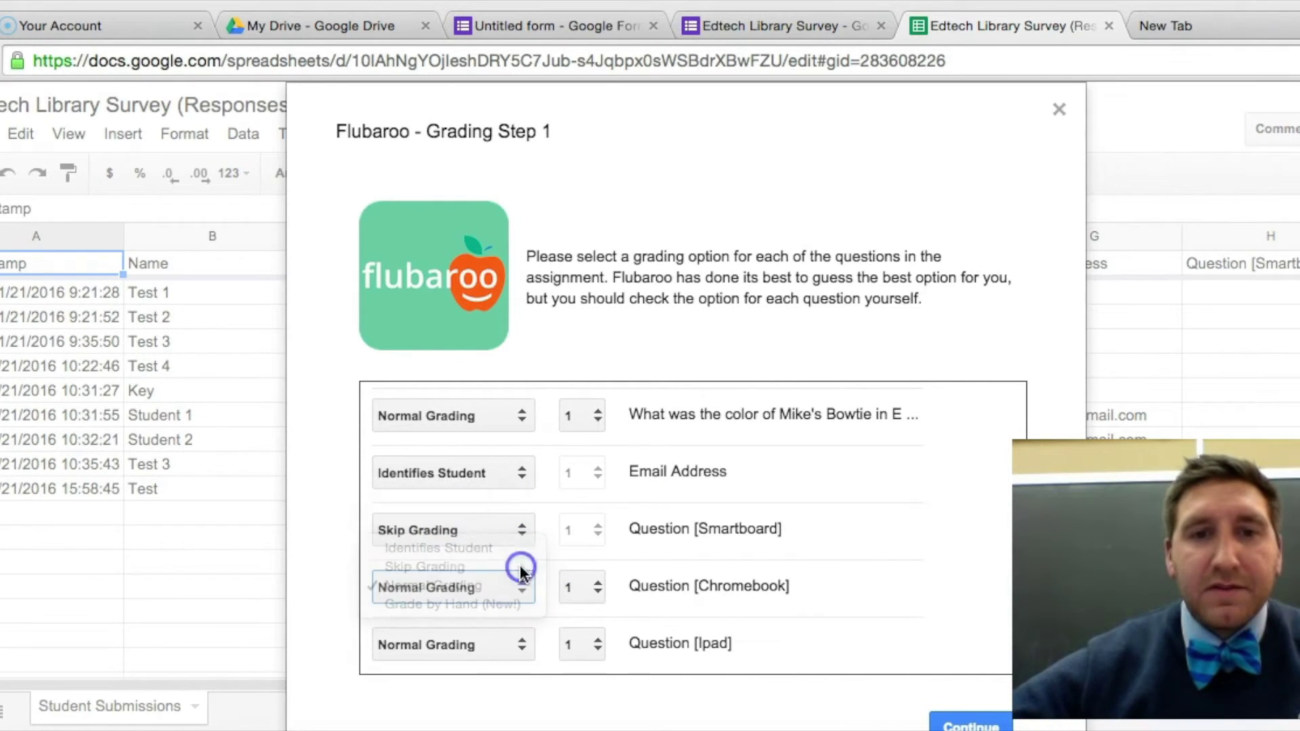
pyautogui.click(522, 643)
pyautogui.click(522, 619)
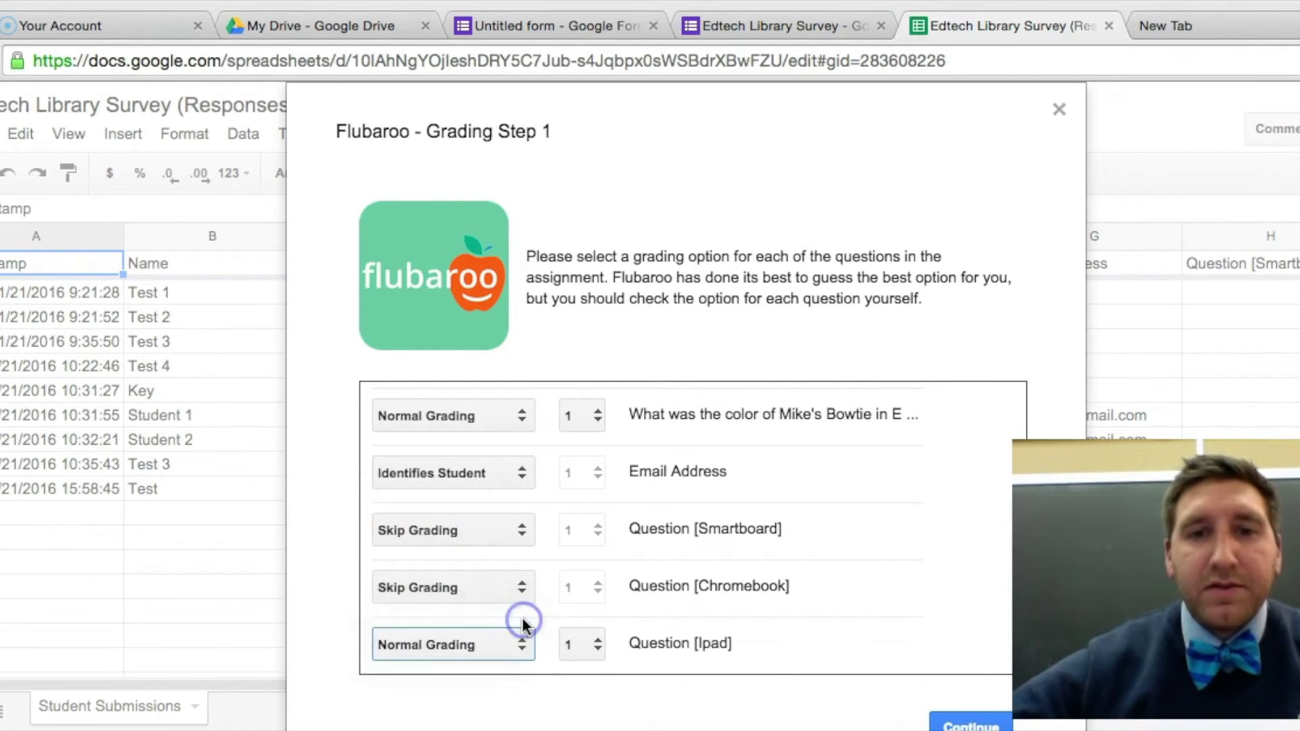
pyautogui.click(965, 723)
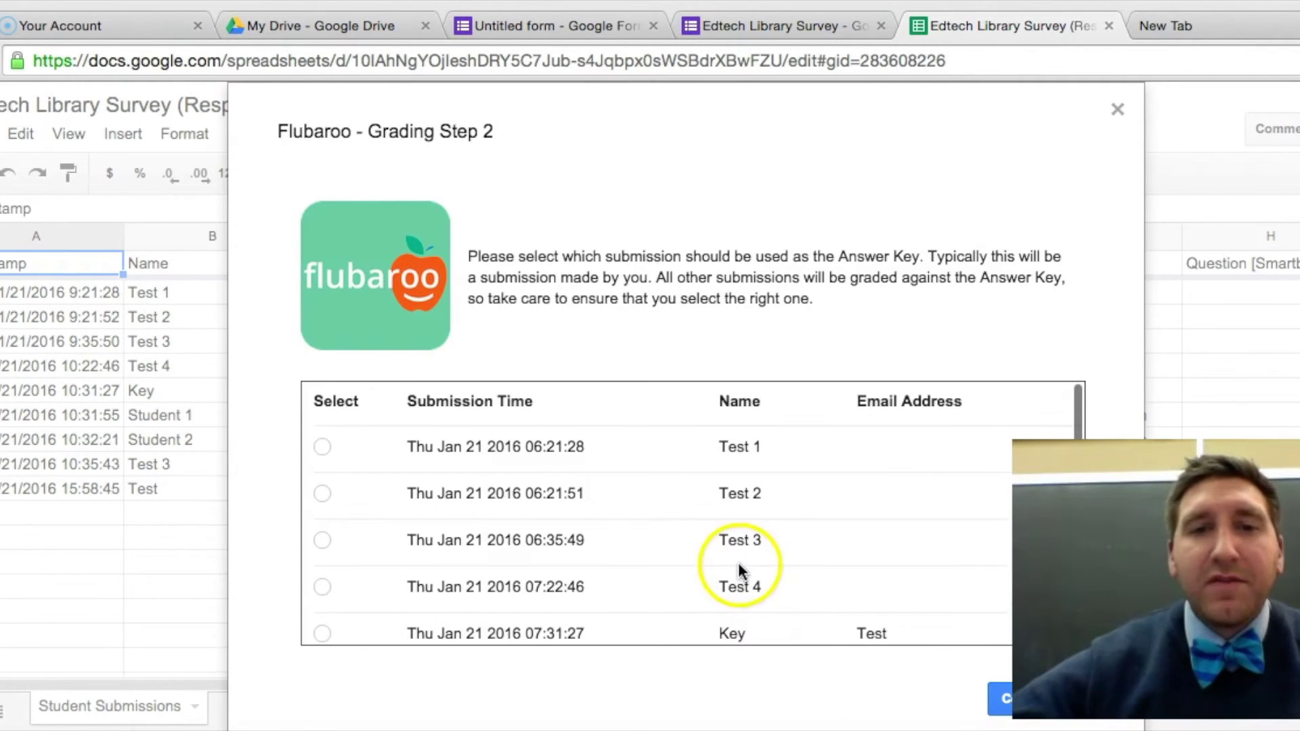
# Choose the Key submission as the answer key and run the grading.
pyautogui.scroll(-1, 740, 569)
pyautogui.scroll(-1, 740, 568)
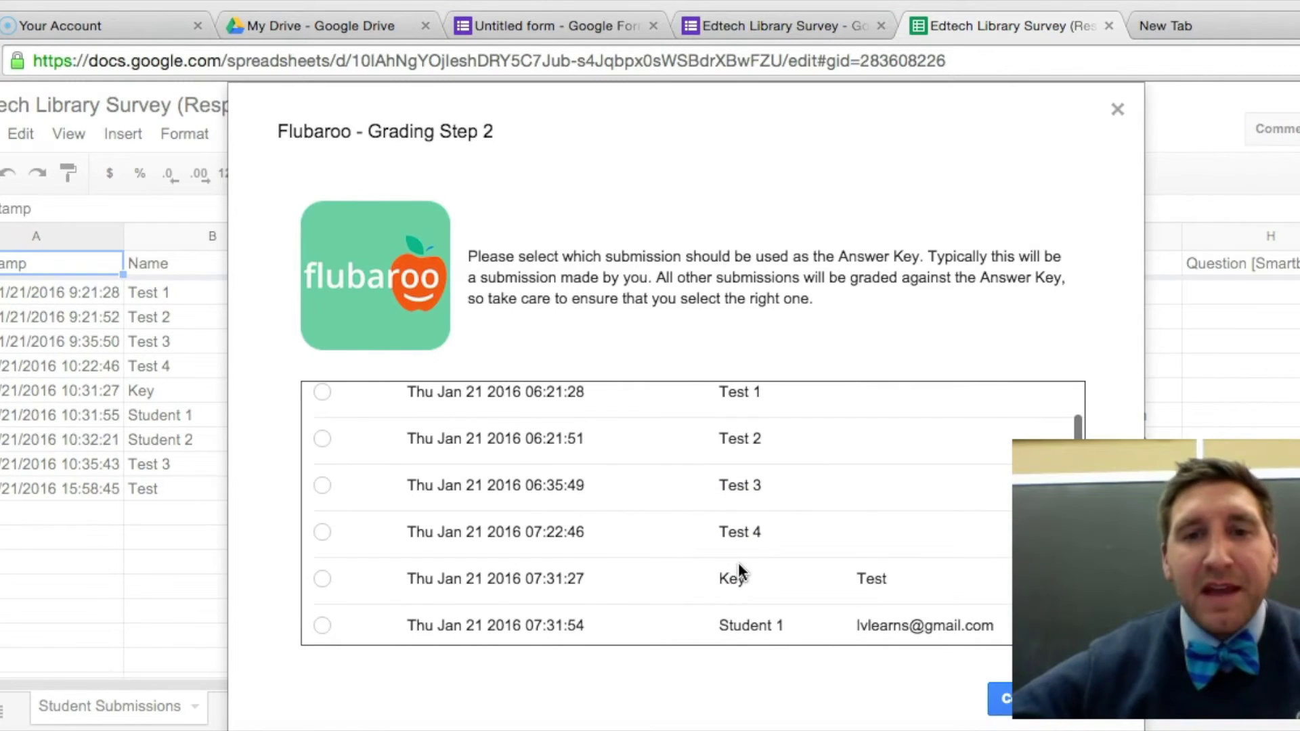
pyautogui.click(323, 582)
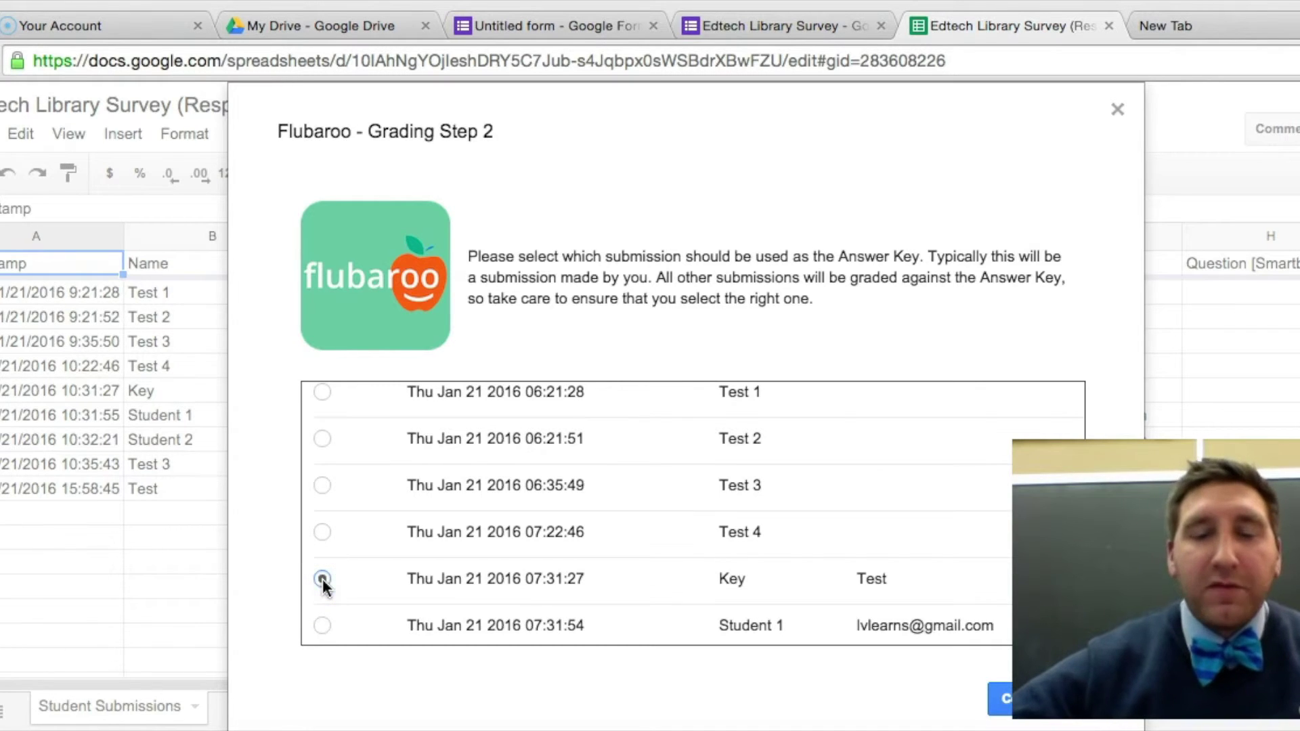
pyautogui.scroll(-1, 756, 468)
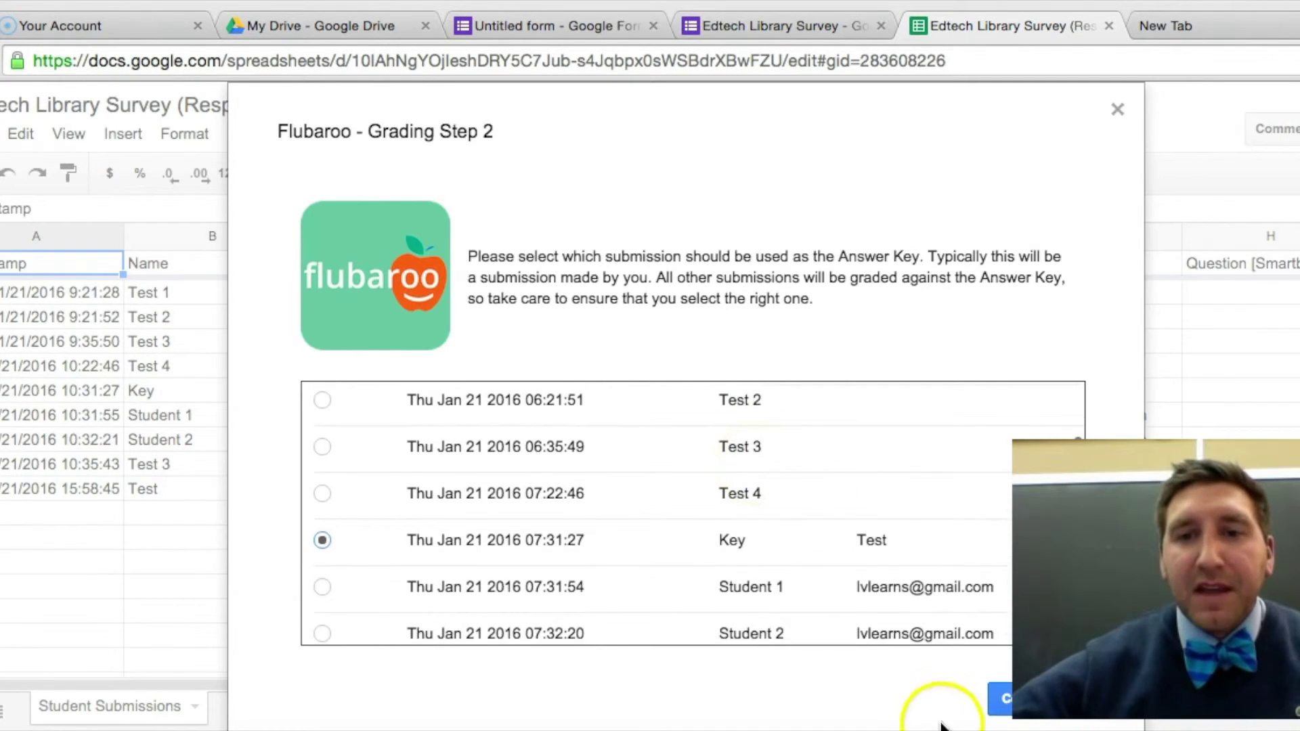
pyautogui.click(1001, 707)
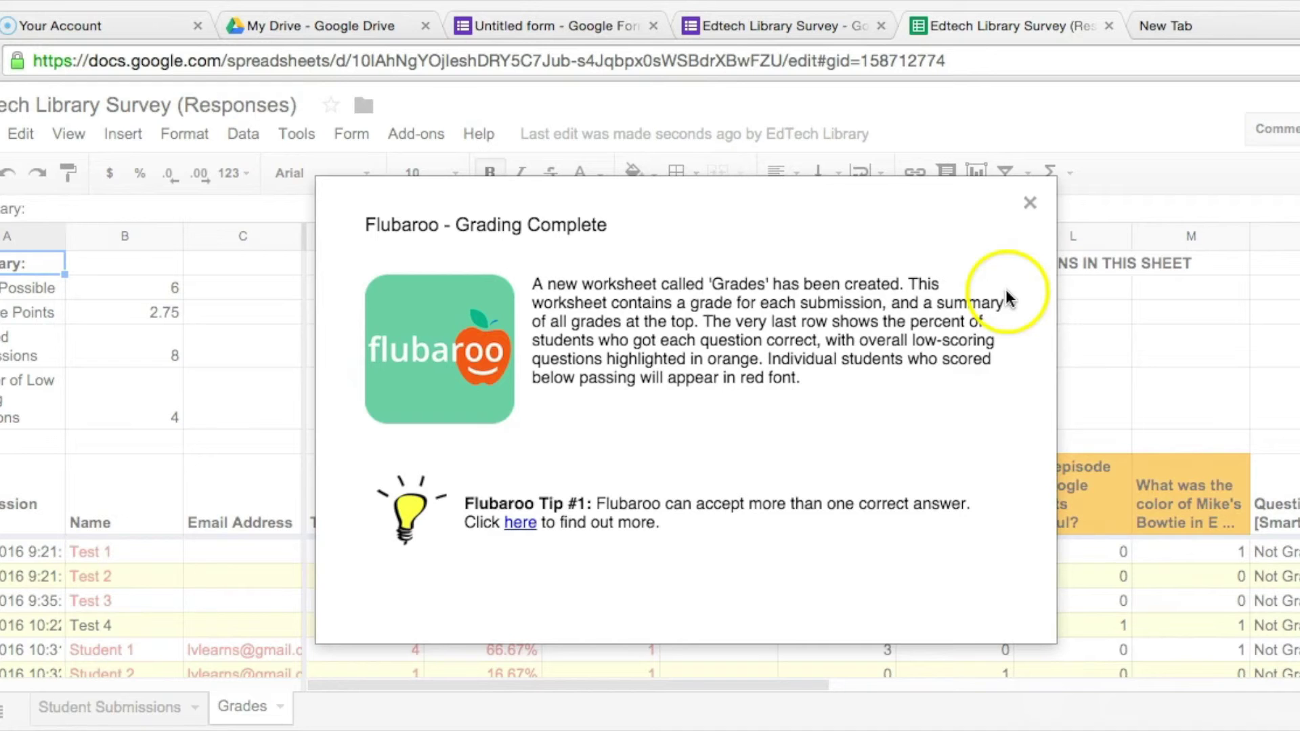
# Dismiss the Grading Complete message and review per-question scores and totals in the Grades sheet.
pyautogui.click(1030, 204)
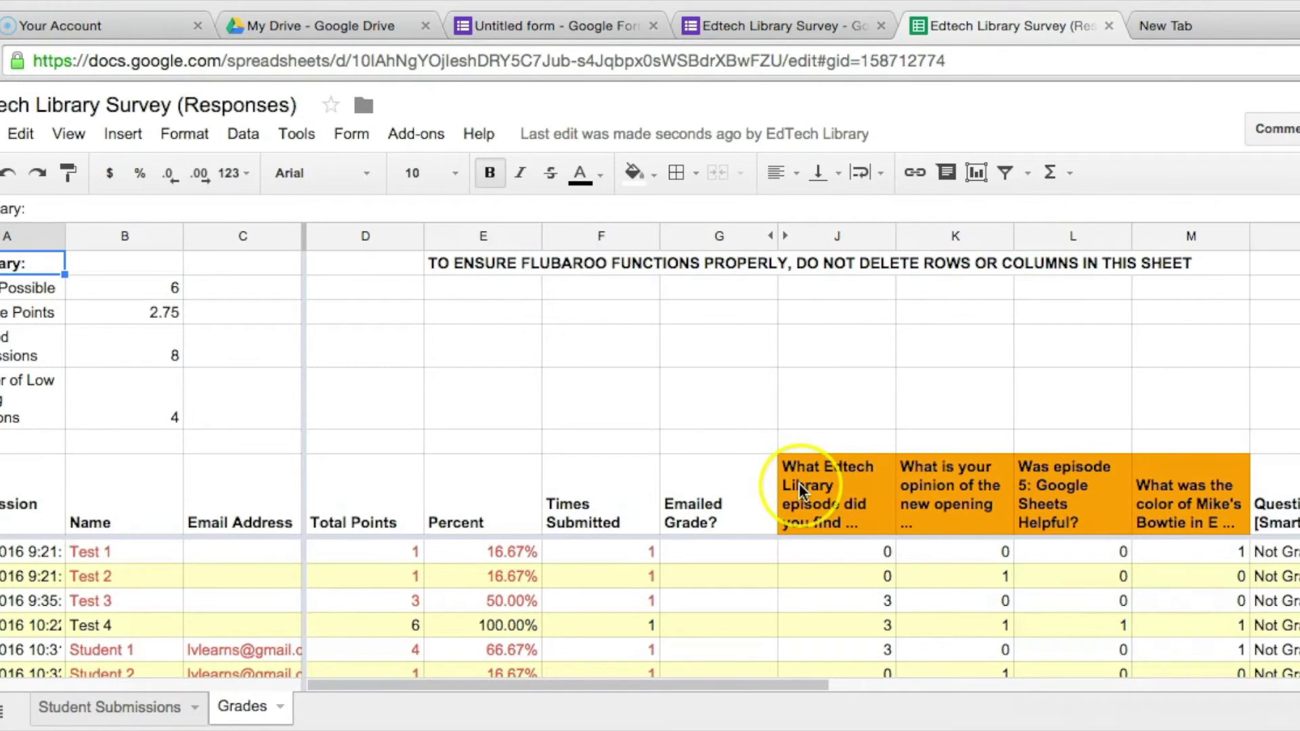
pyautogui.scroll(-2, 801, 487)
pyautogui.scroll(1, 809, 501)
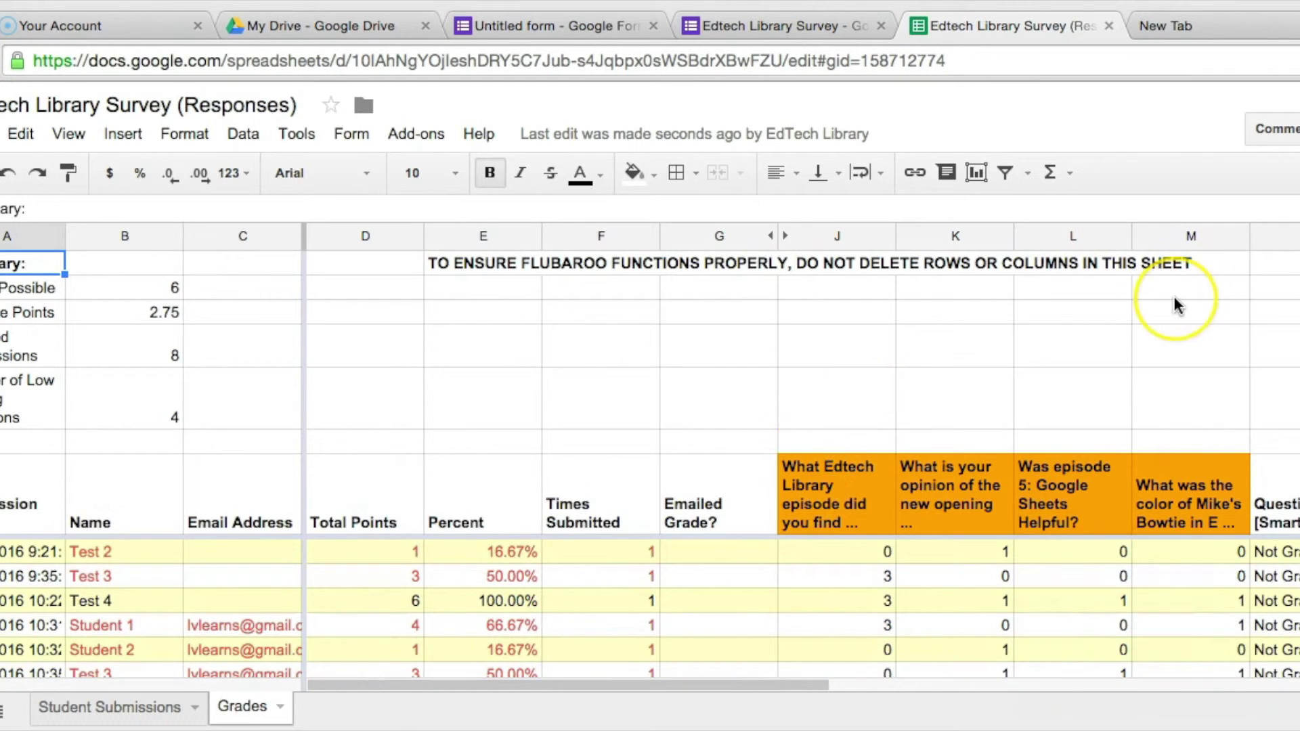
pyautogui.scroll(-4, 1174, 305)
pyautogui.scroll(4, 1175, 304)
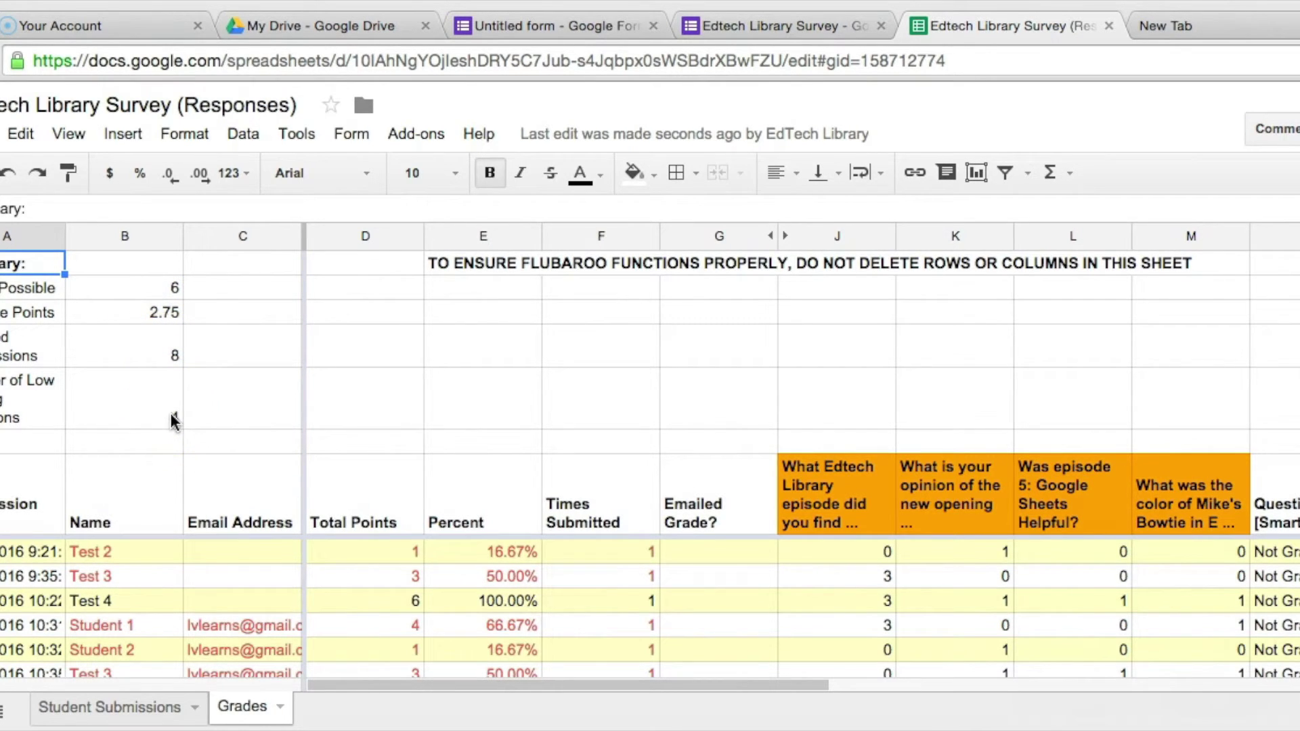
pyautogui.scroll(1, 245, 595)
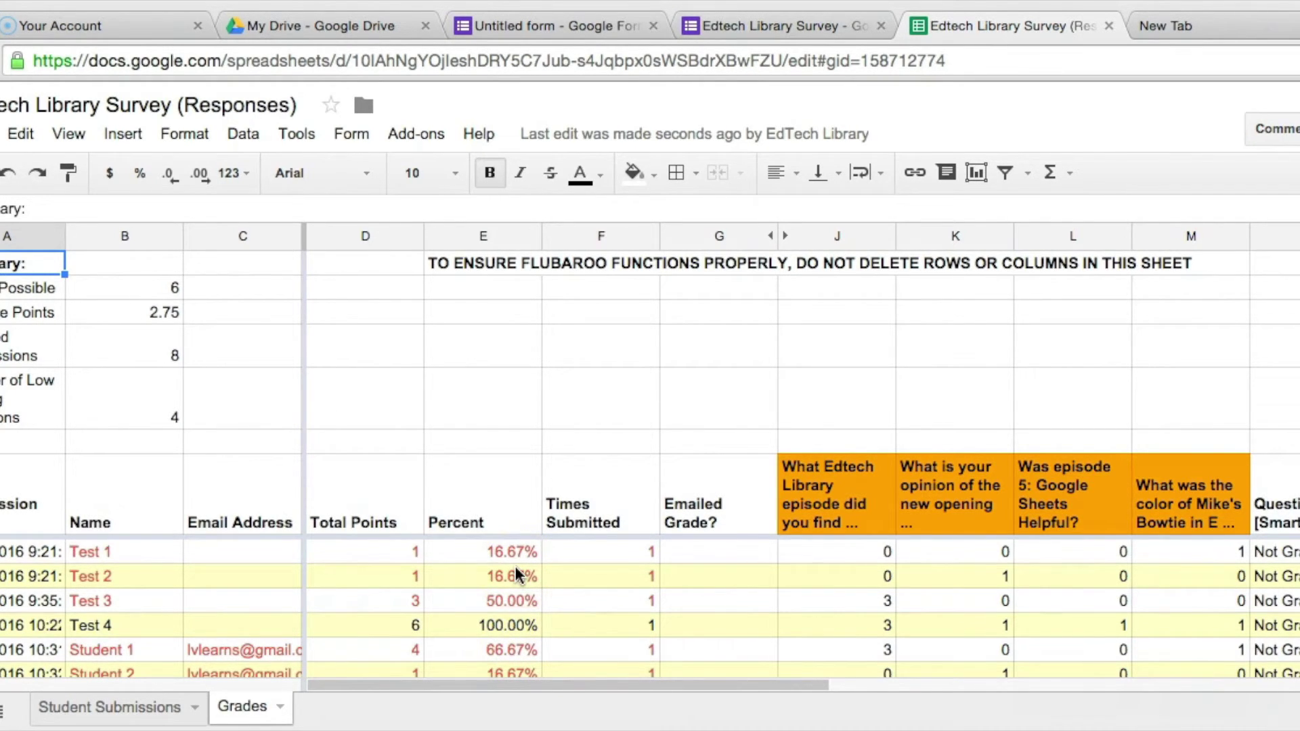
pyautogui.hscroll(4, 517, 574)
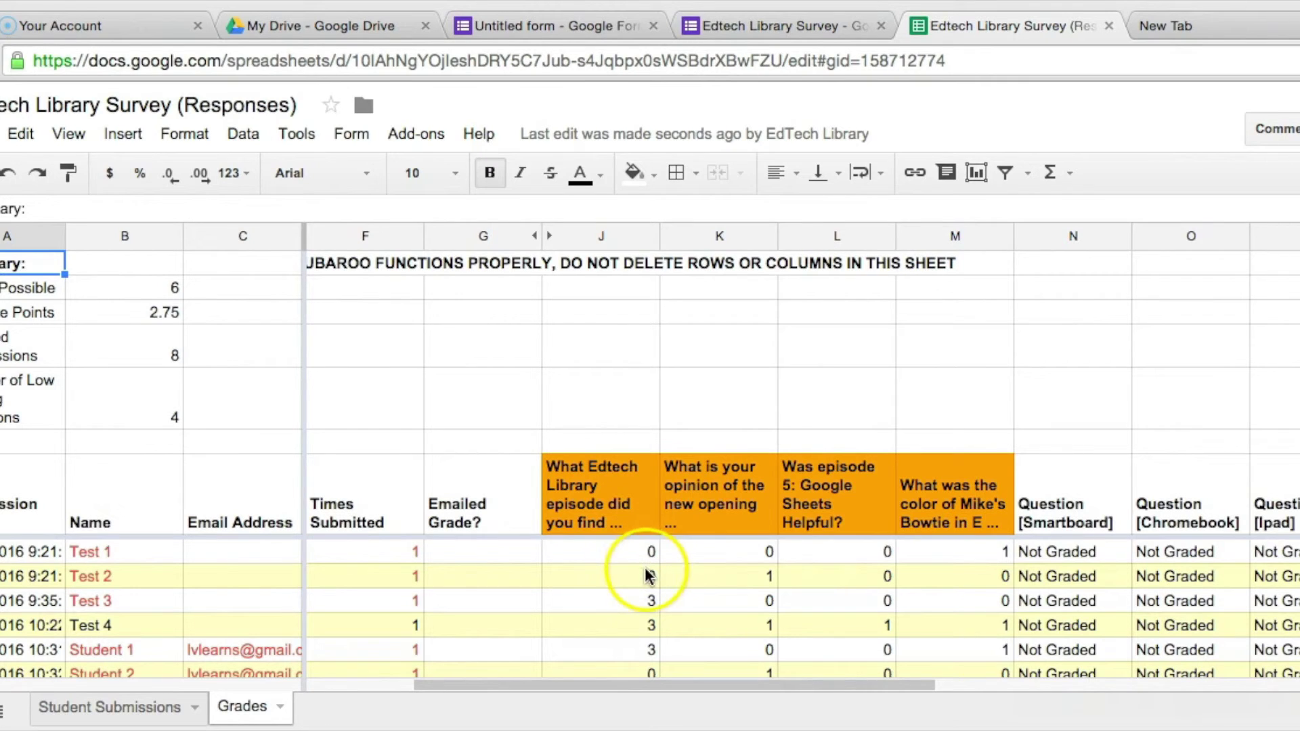
pyautogui.scroll(-3, 648, 576)
pyautogui.scroll(1, 648, 576)
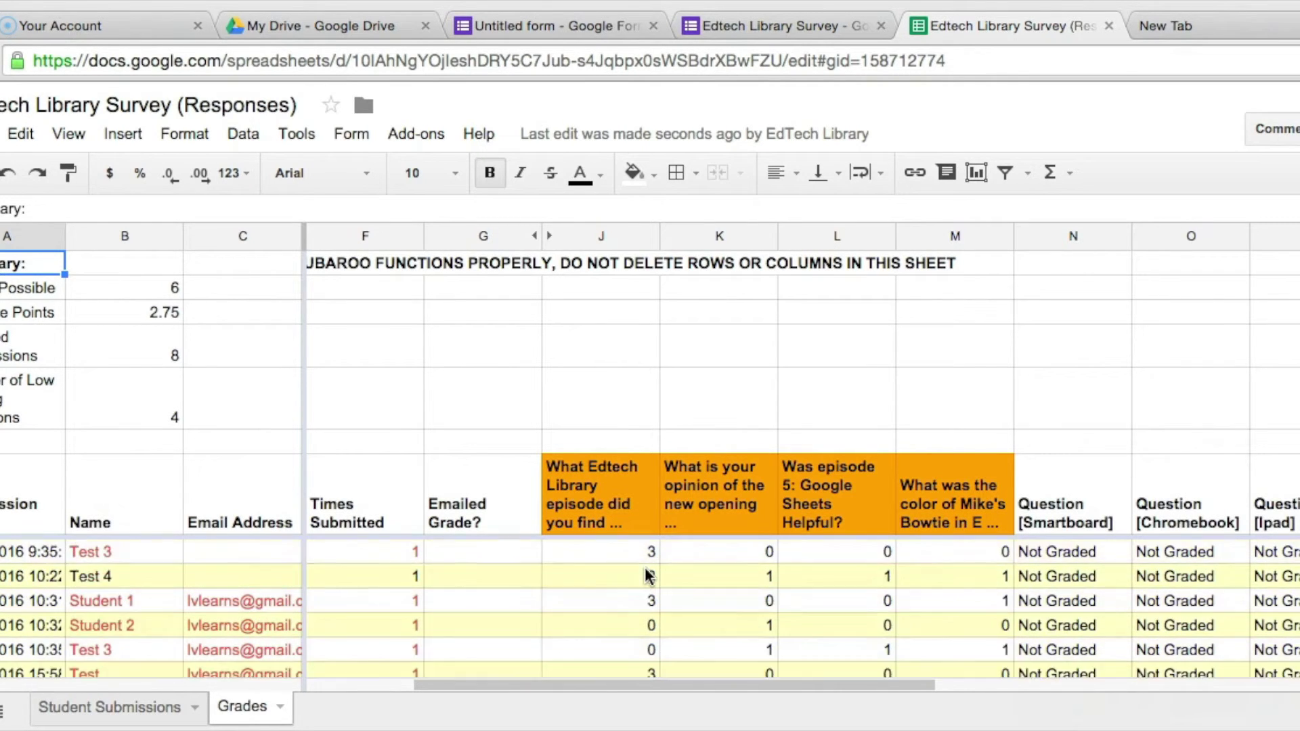
pyautogui.scroll(-1, 648, 577)
pyautogui.scroll(1, 648, 576)
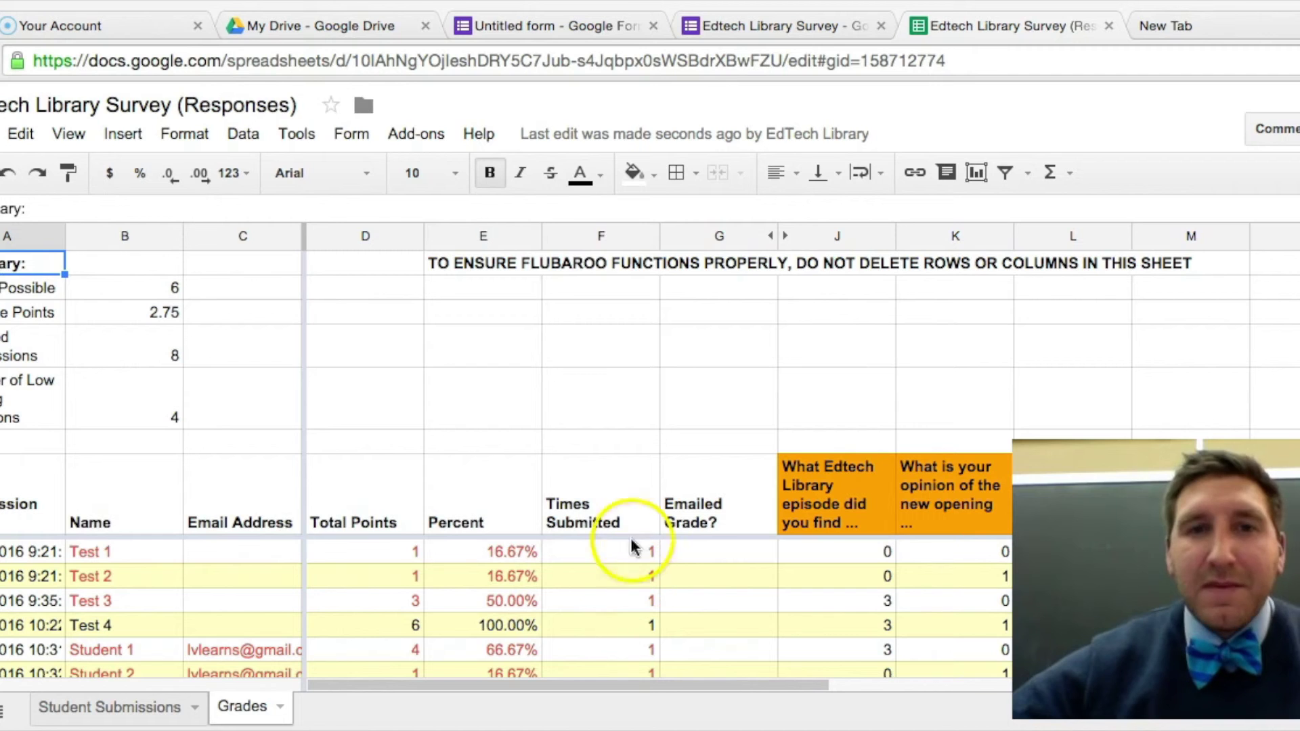
pyautogui.click(419, 136)
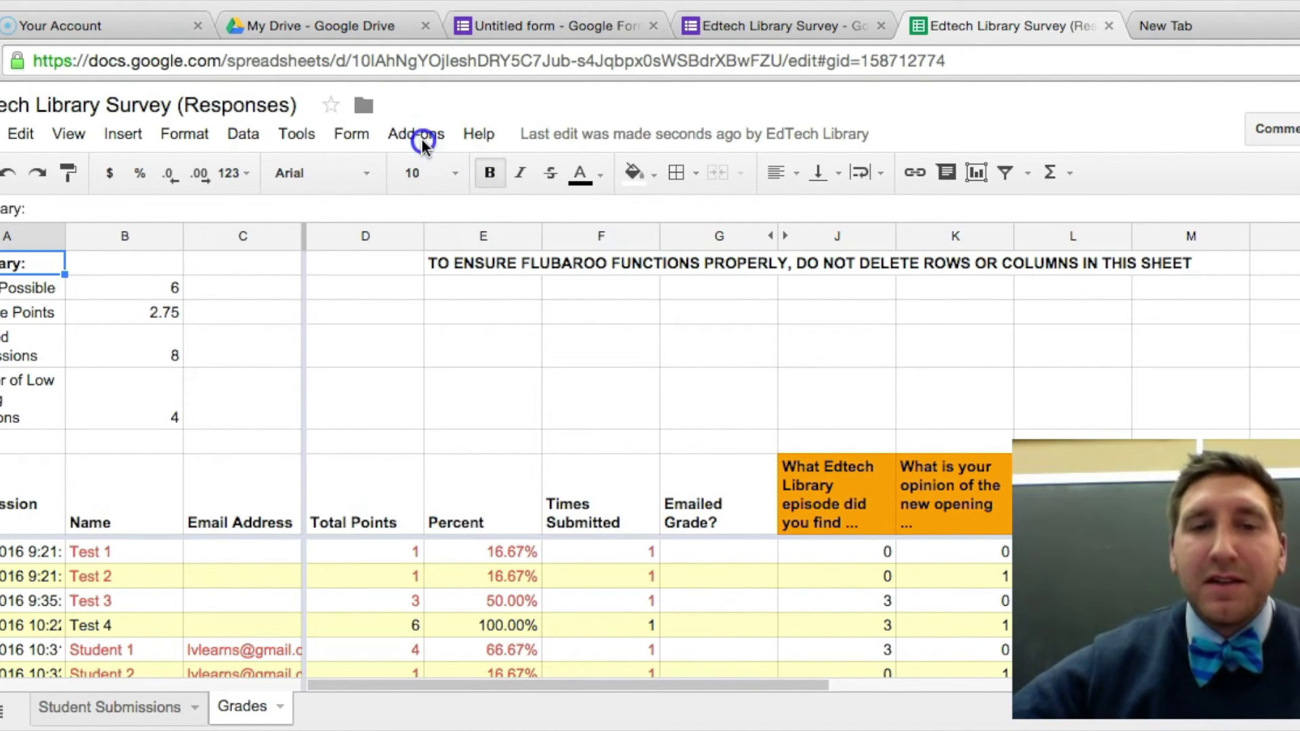
pyautogui.moveTo(463, 206)
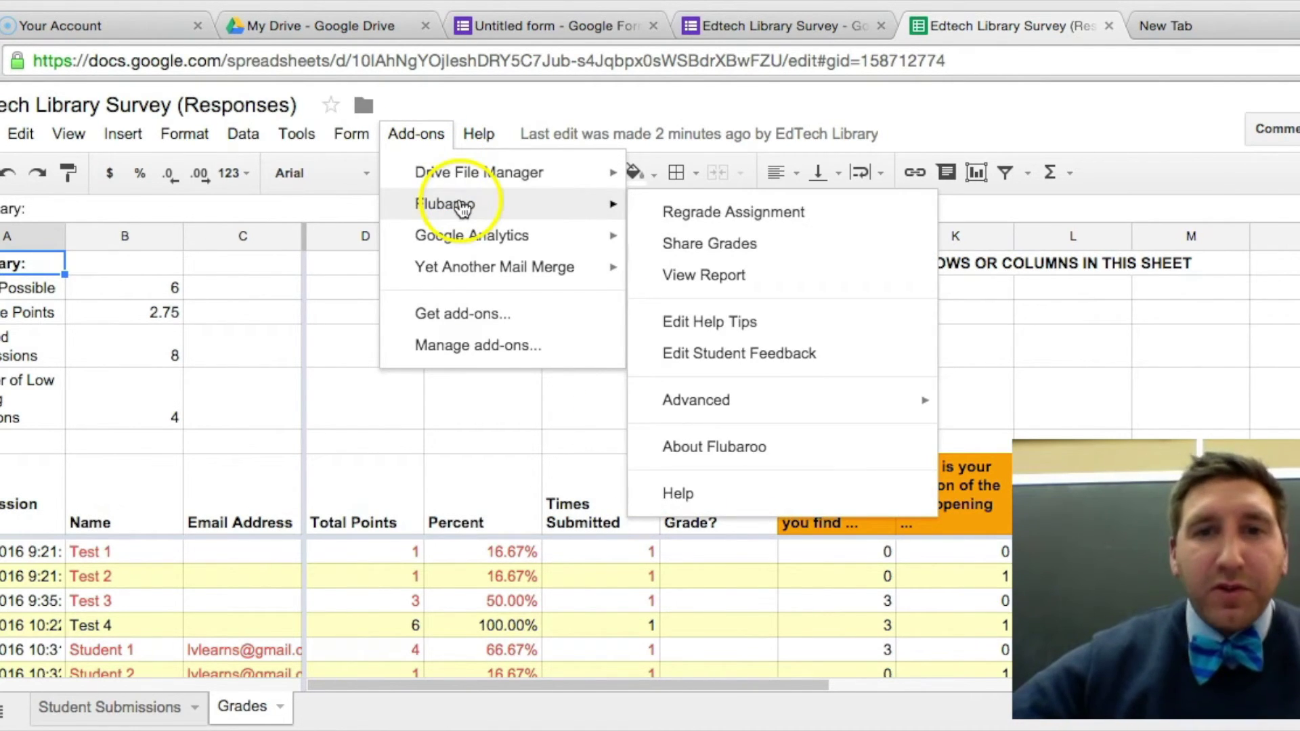
pyautogui.click(711, 261)
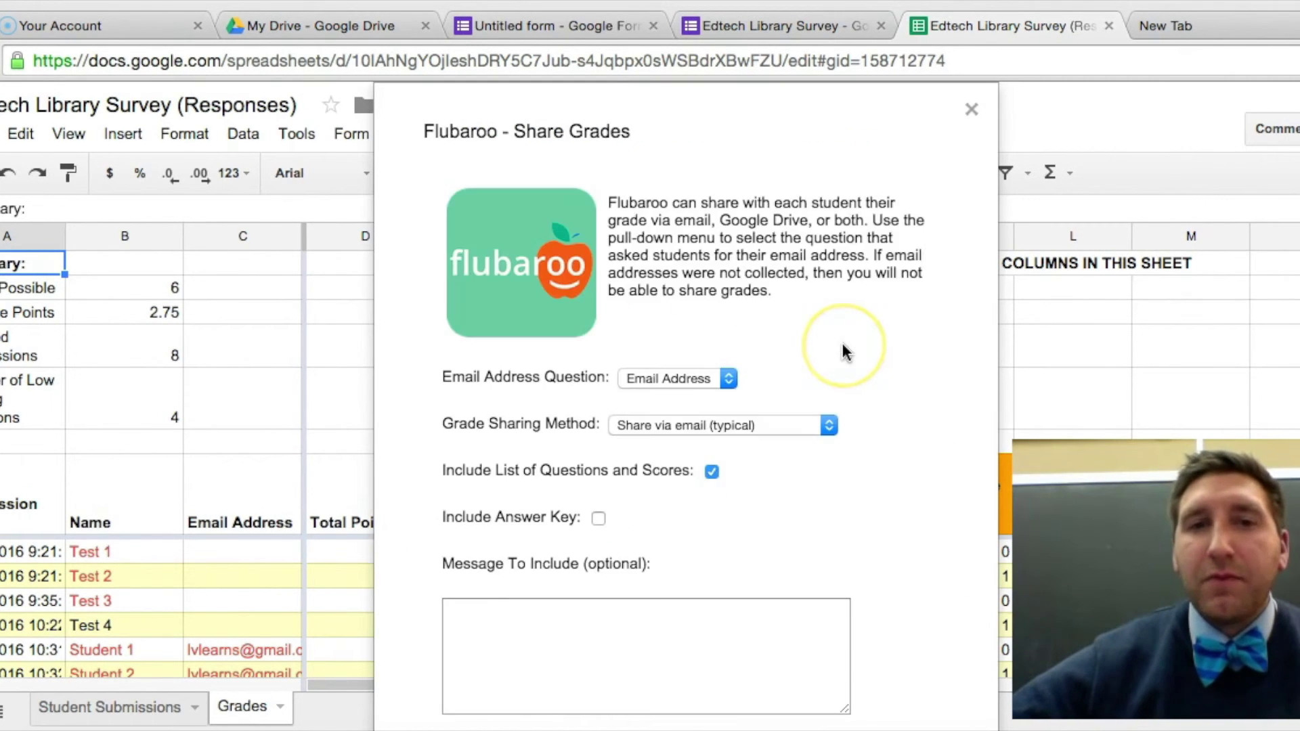
pyautogui.click(728, 381)
pyautogui.click(812, 373)
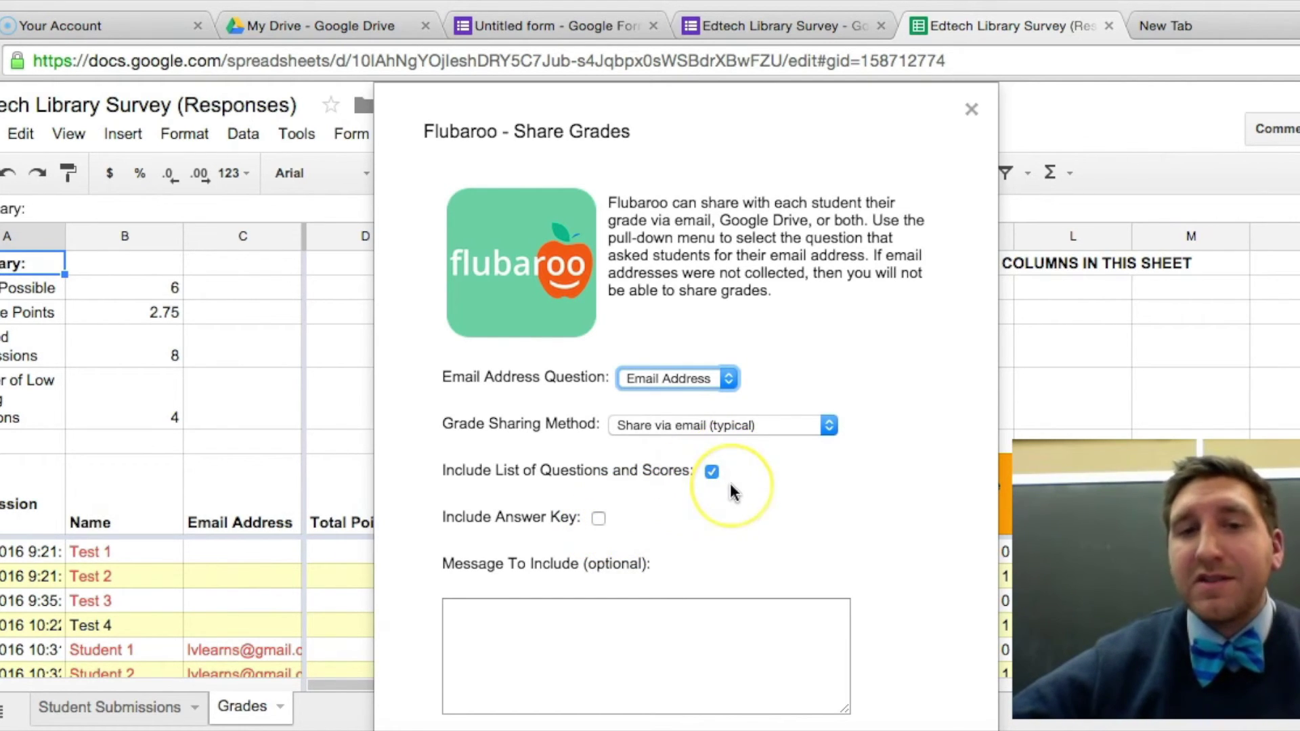
pyautogui.click(511, 622)
pyautogui.write('Great job')
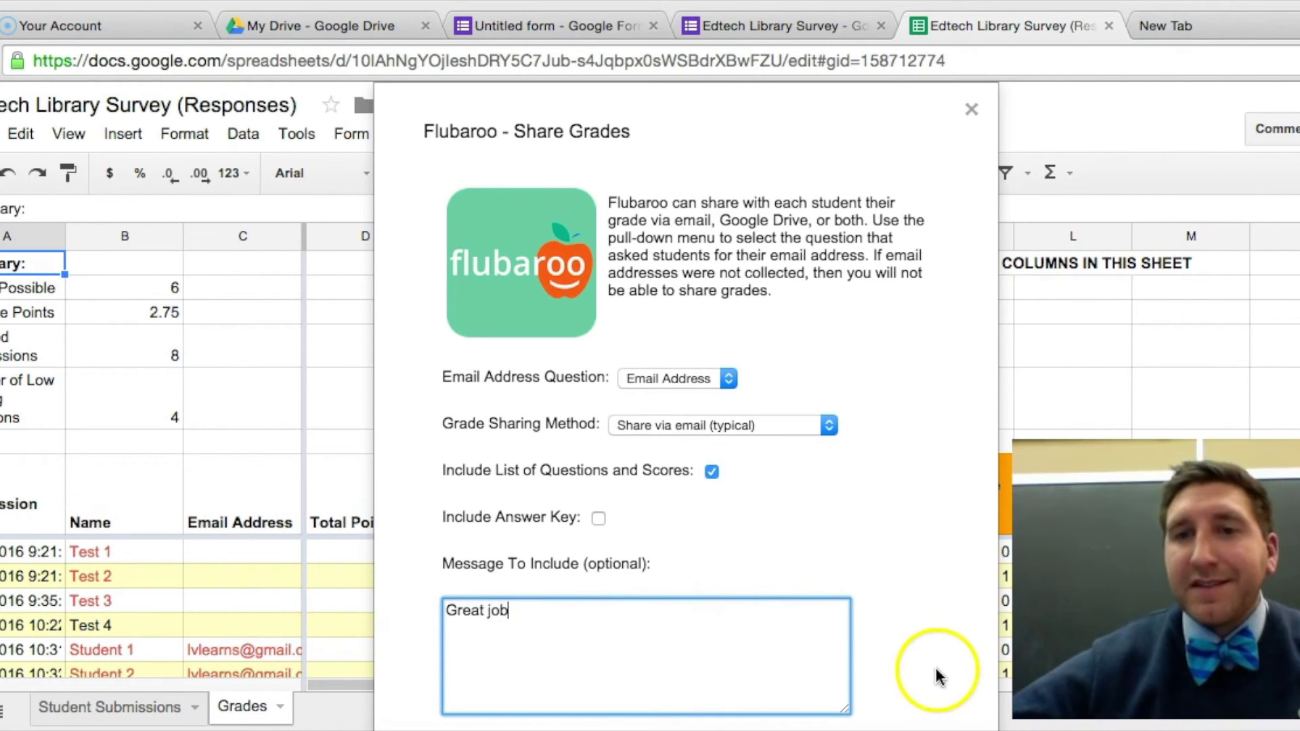
pyautogui.click(978, 113)
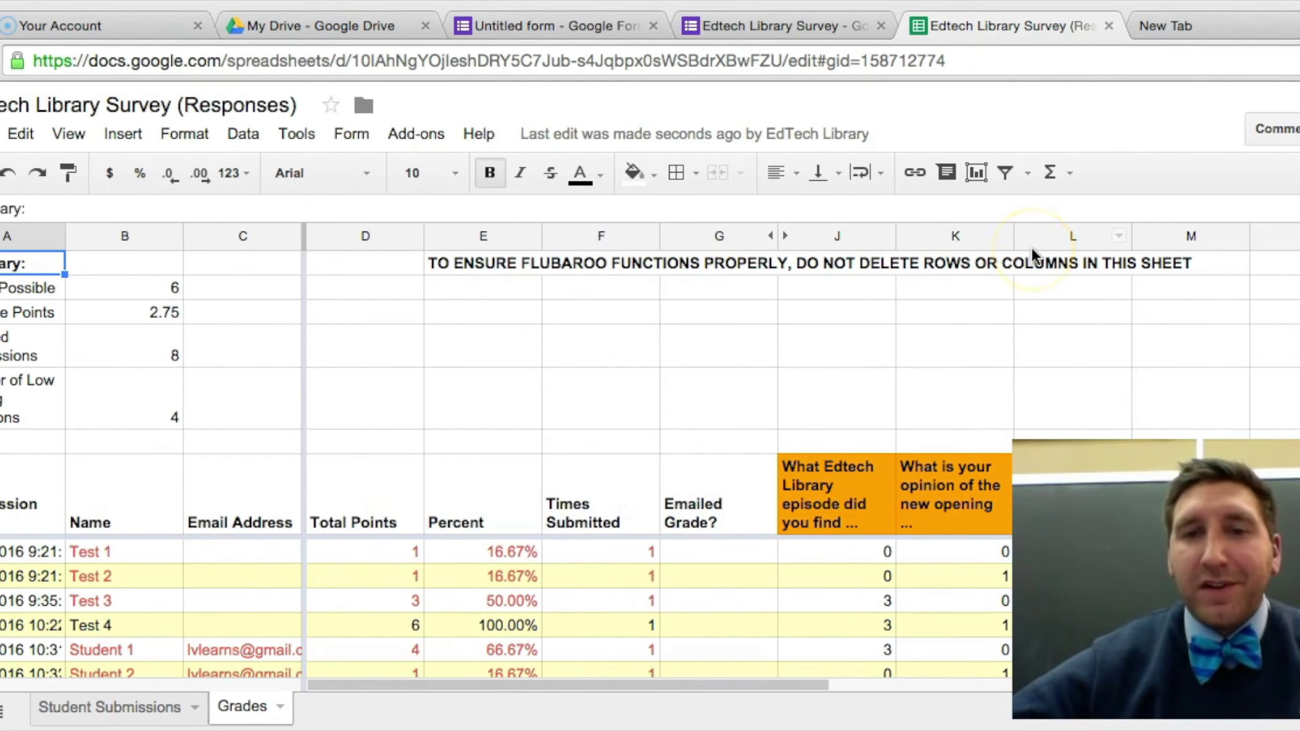